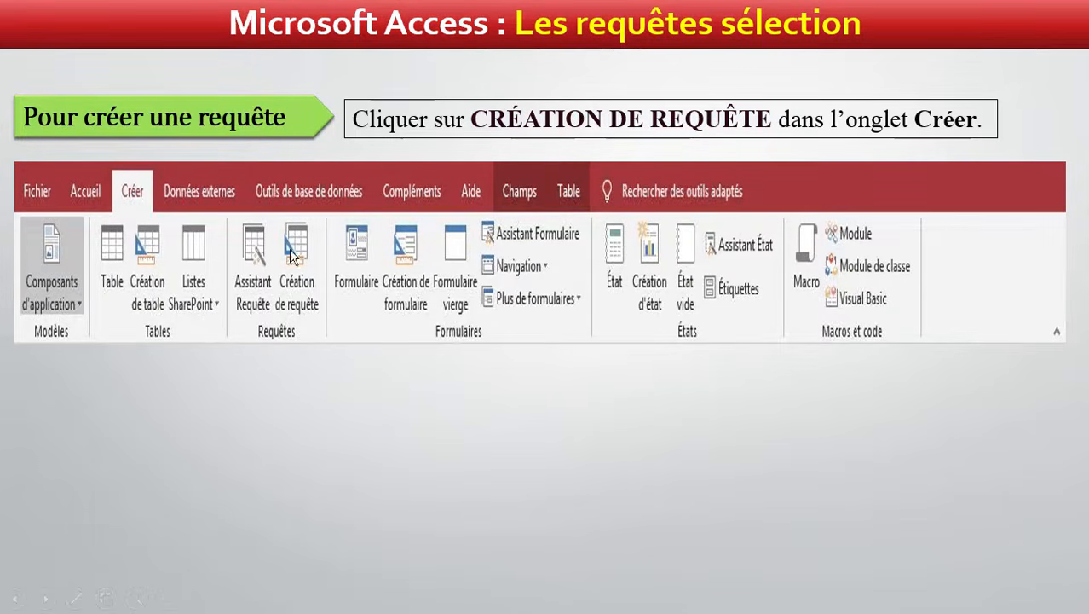
pyautogui.click(291, 277)
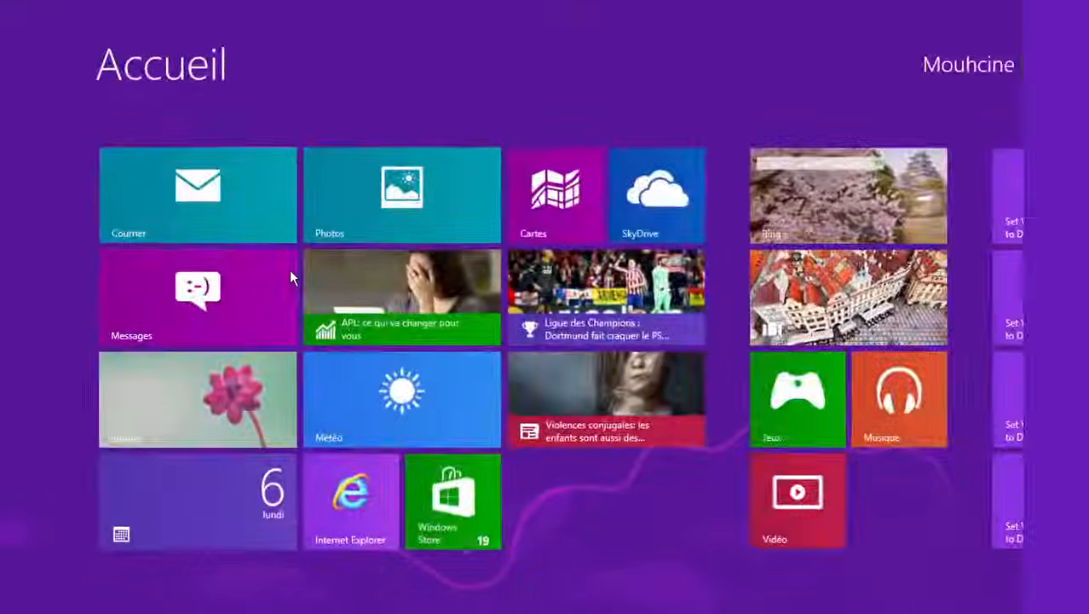
# Launch Access from the application search and open the recent database GestionBiblio
pyautogui.write('acc')
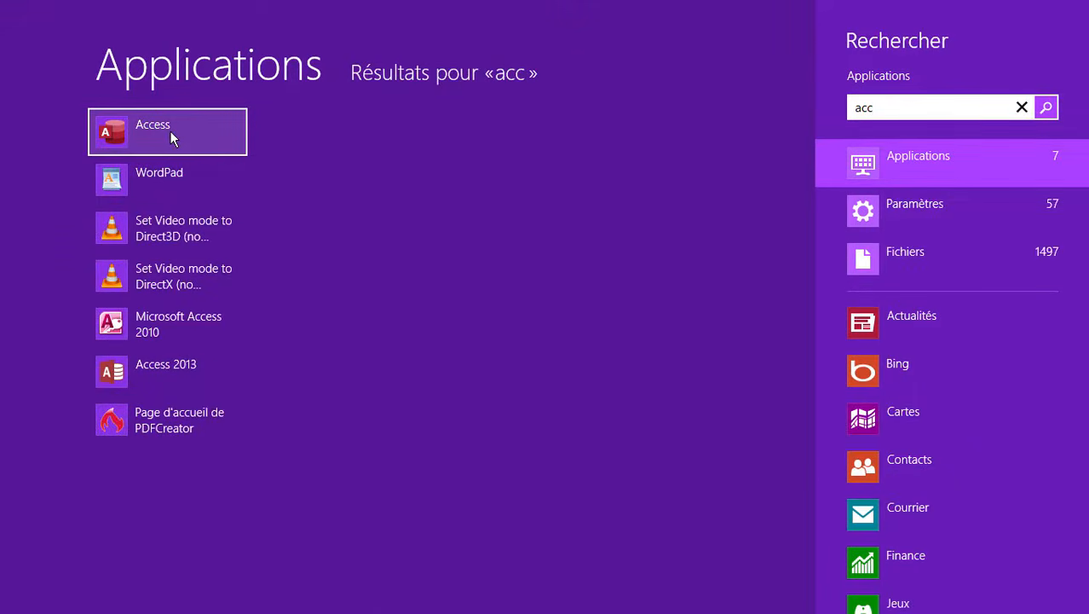
pyautogui.click(169, 130)
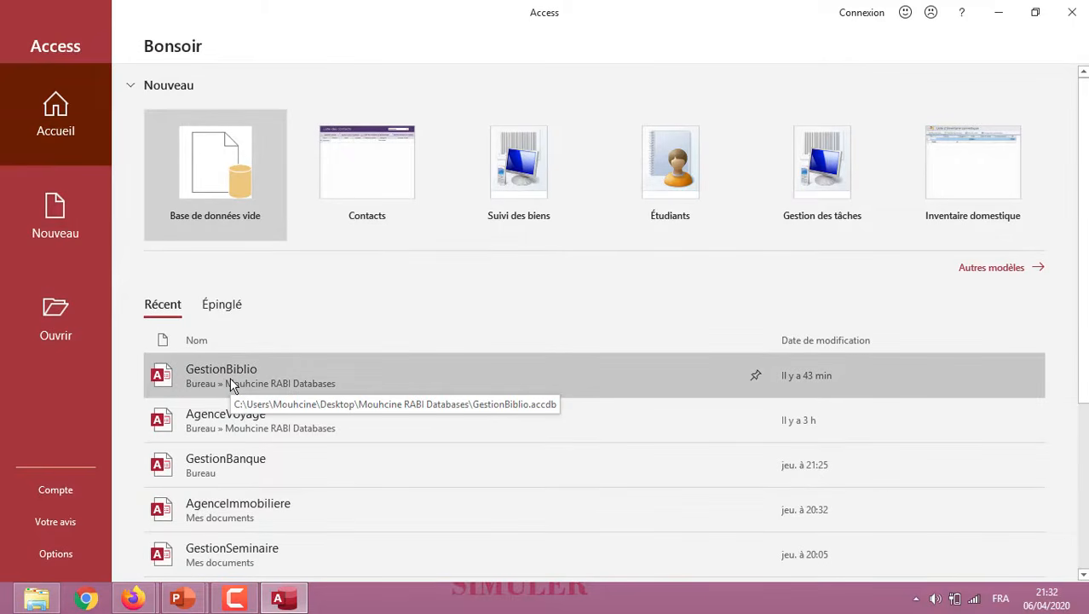
pyautogui.click(230, 375)
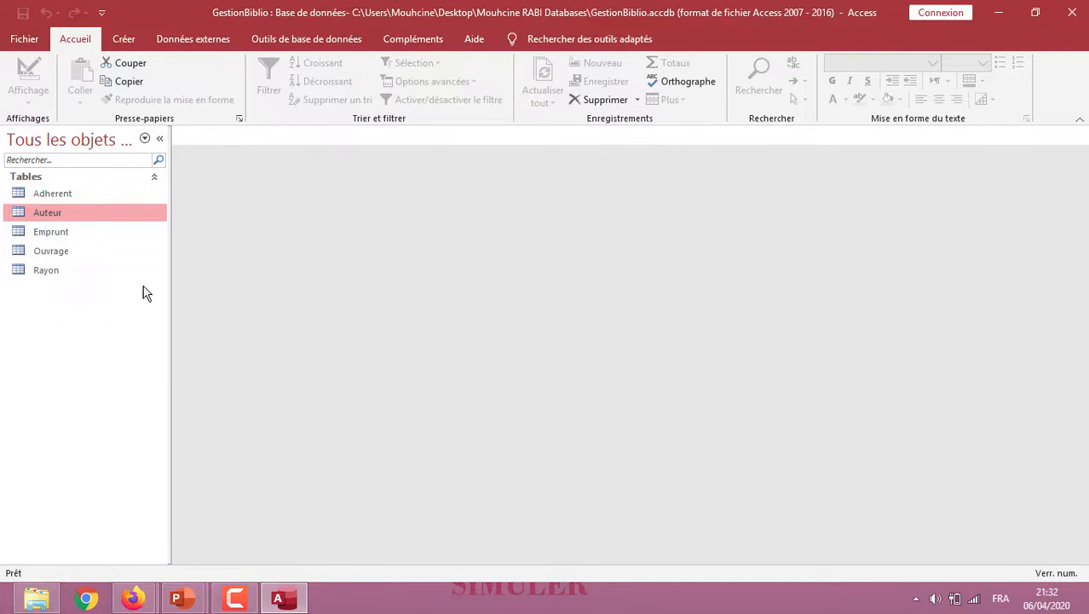
# Display the database's table relationships to examine how the tables are linked, and close the Relations view
pyautogui.click(47, 196)
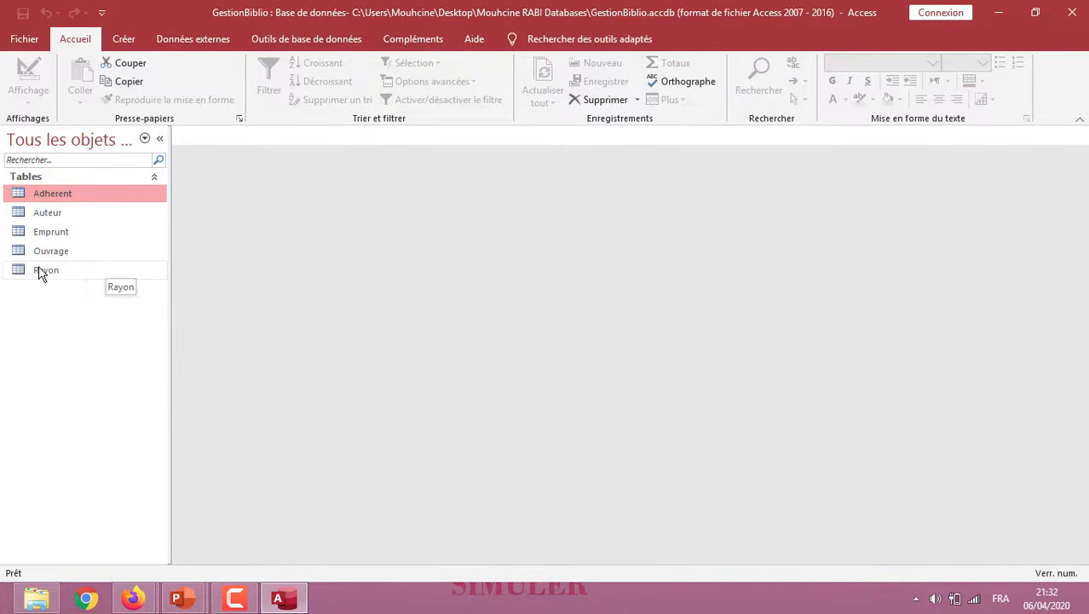
pyautogui.click(328, 40)
pyautogui.click(229, 85)
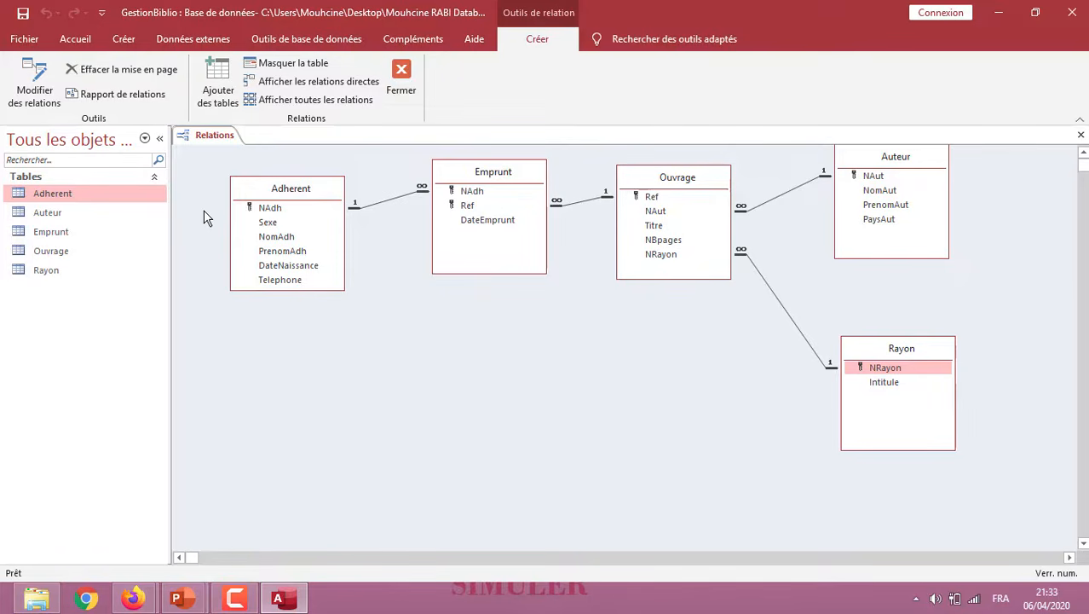
pyautogui.rightClick(213, 136)
pyautogui.click(232, 144)
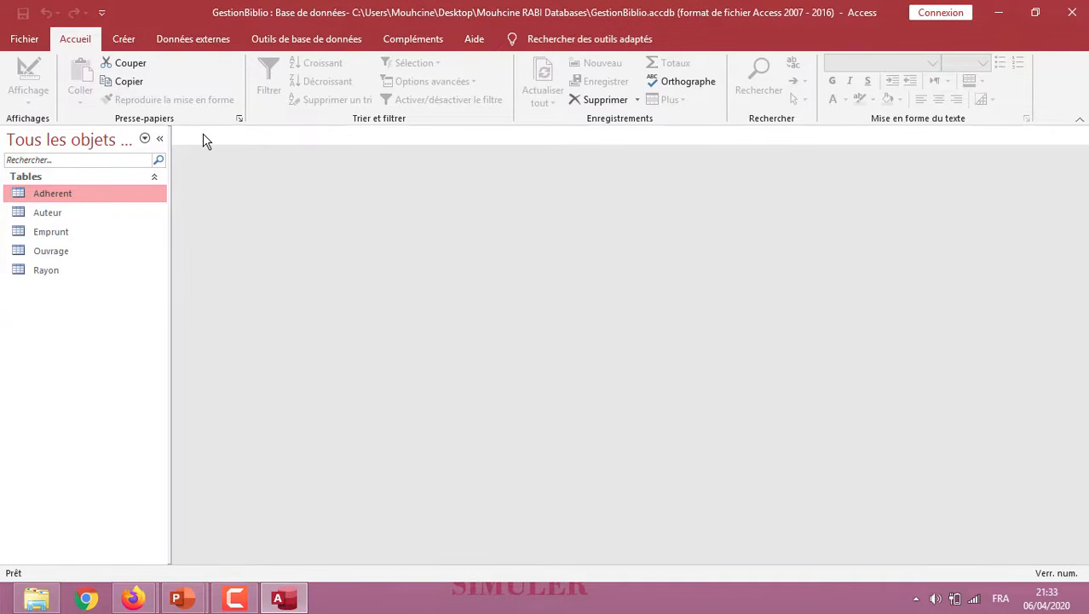
# Create a new query in design mode with the Auteur table as its only source
pyautogui.click(123, 40)
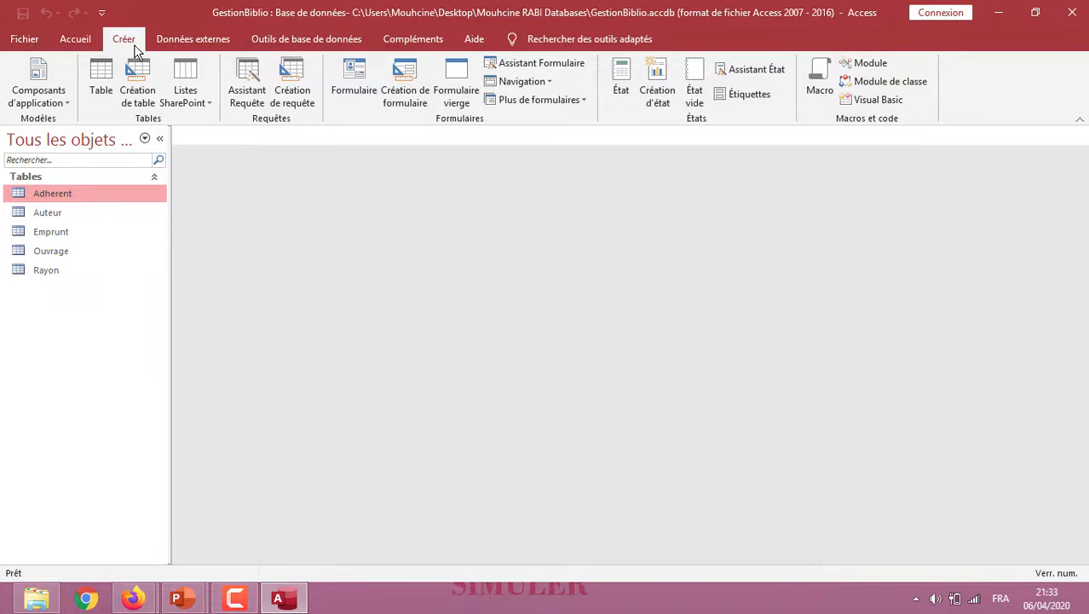
pyautogui.click(296, 92)
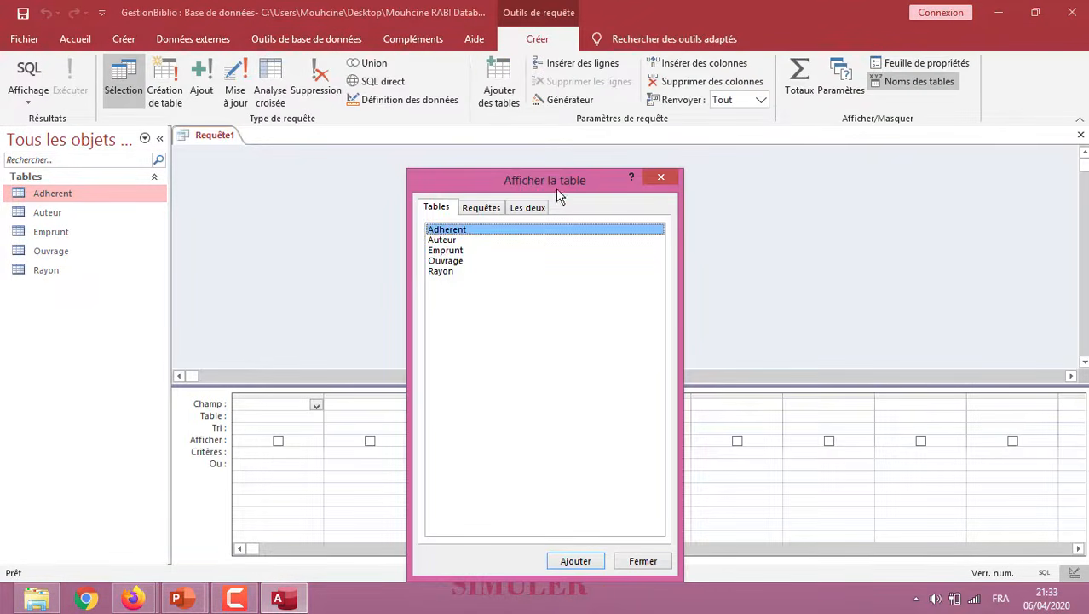
pyautogui.moveTo(479, 180); pyautogui.dragTo(721, 162)
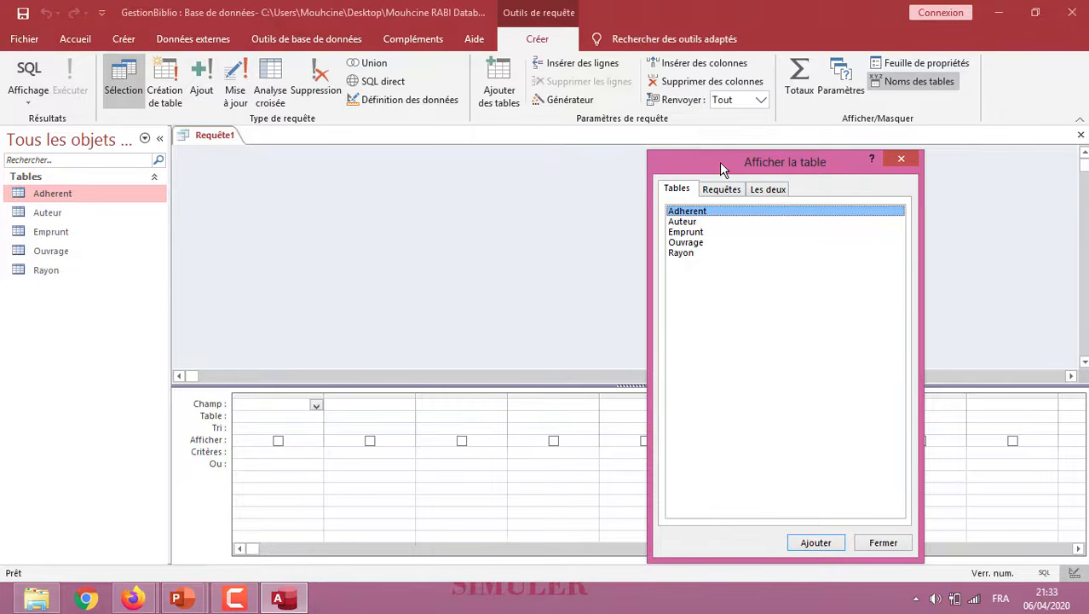
pyautogui.doubleClick(685, 221)
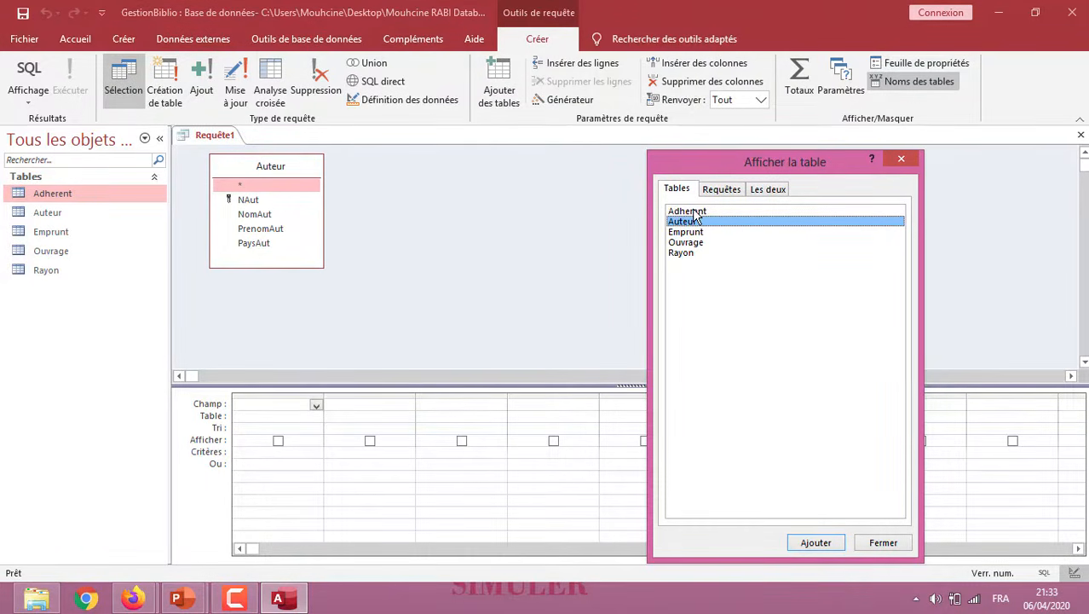
pyautogui.click(883, 545)
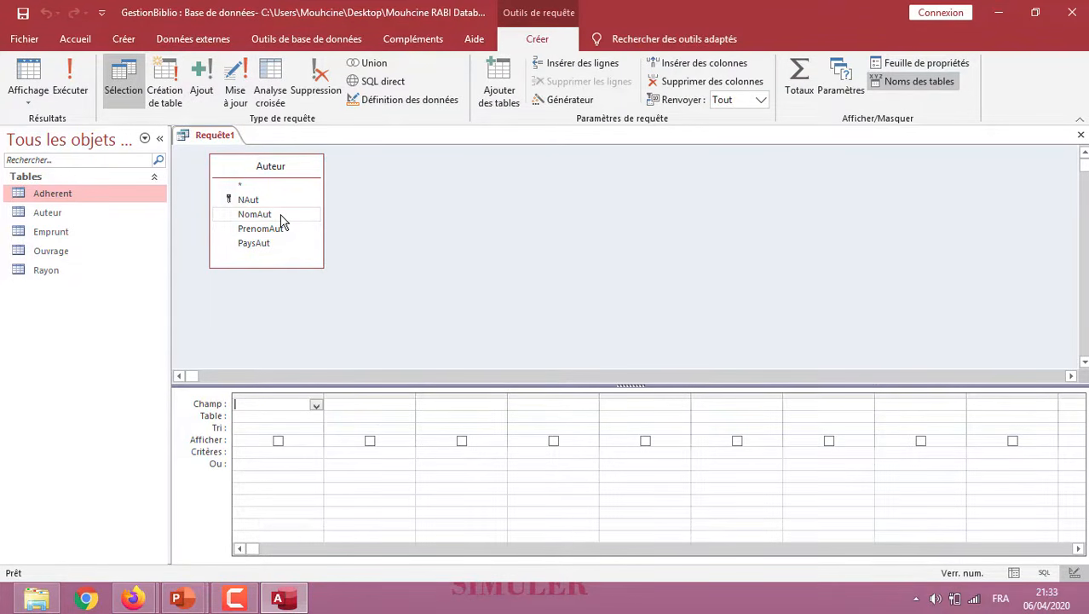
# Add the NomAut, PrenomAut and PaysAut fields to the query grid, keeping PaysAut set to display
pyautogui.doubleClick(256, 214)
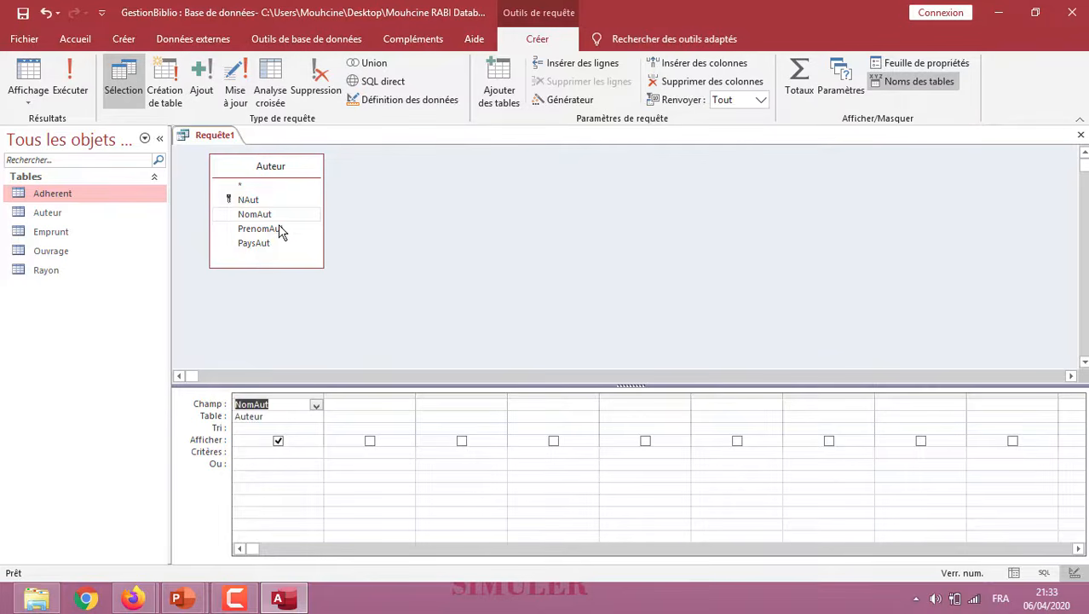
pyautogui.doubleClick(260, 228)
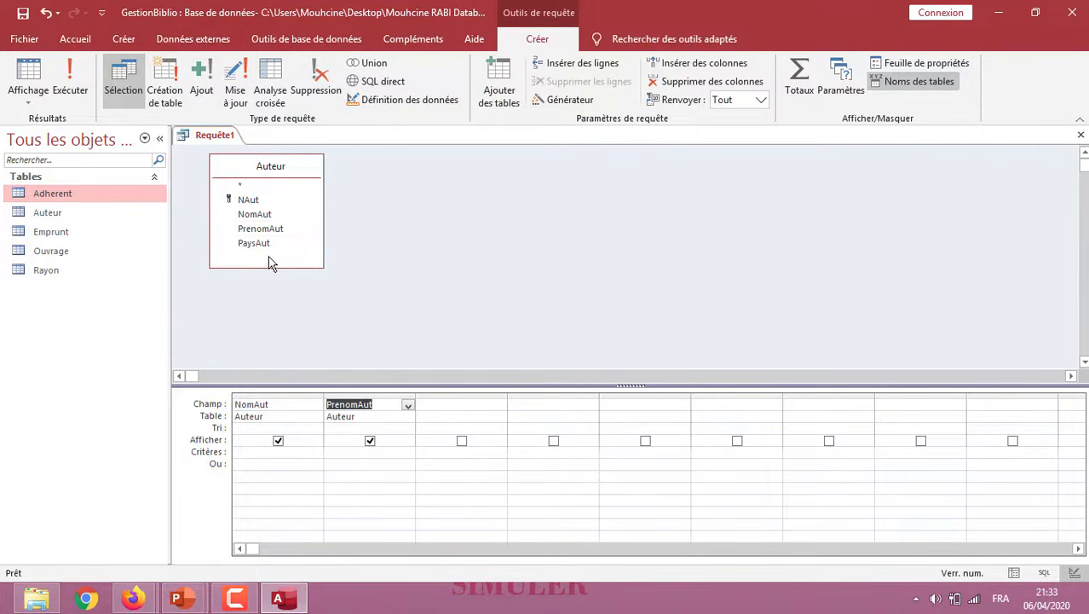
pyautogui.doubleClick(253, 242)
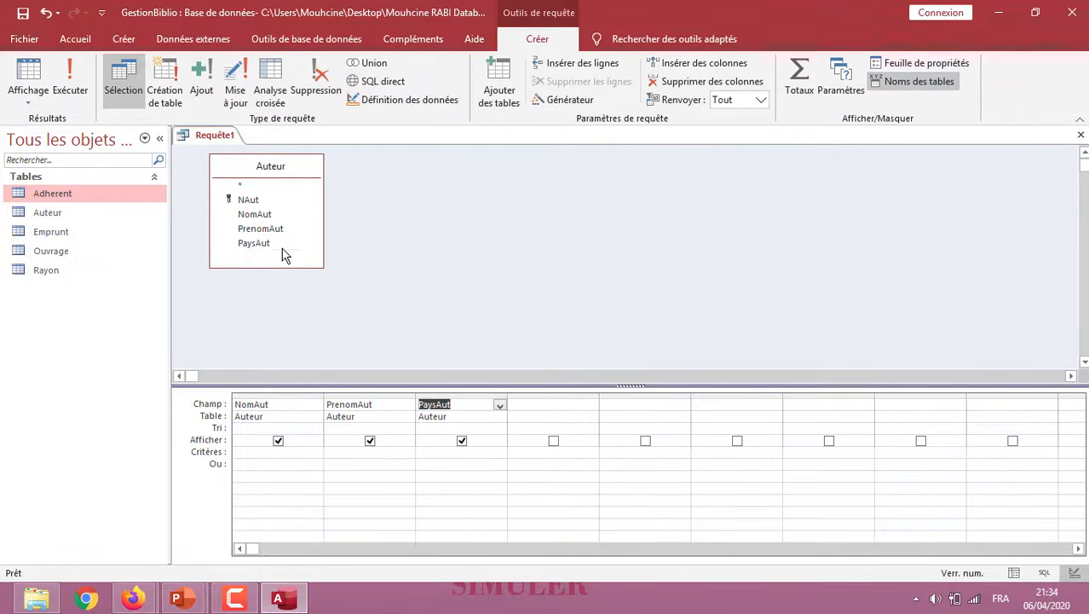
pyautogui.click(461, 441)
pyautogui.click(461, 441)
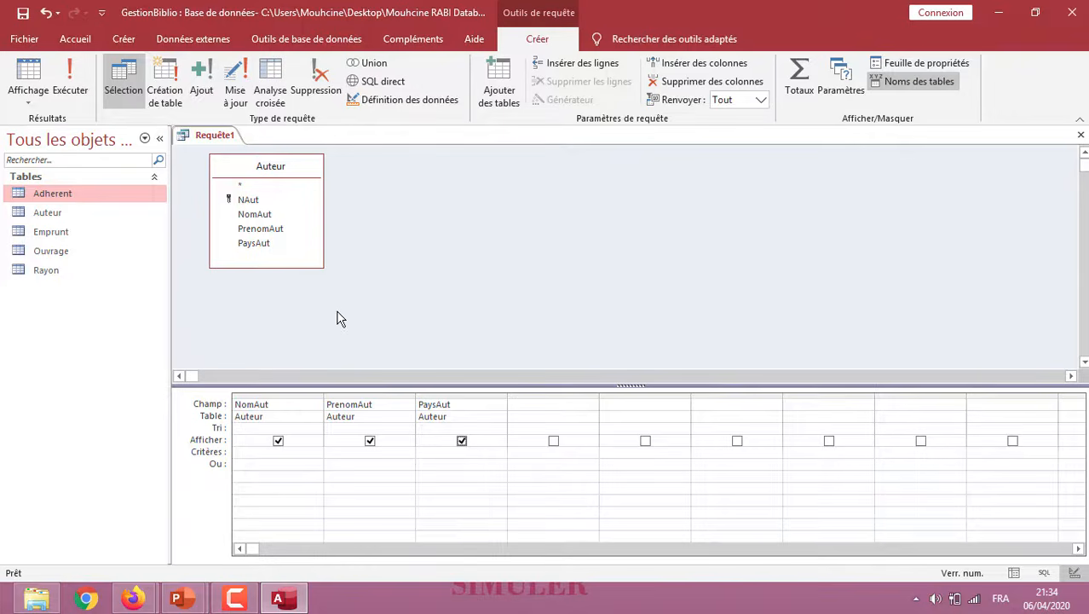
# Run the query to check the listed authors, and return to its design mode
pyautogui.click(72, 82)
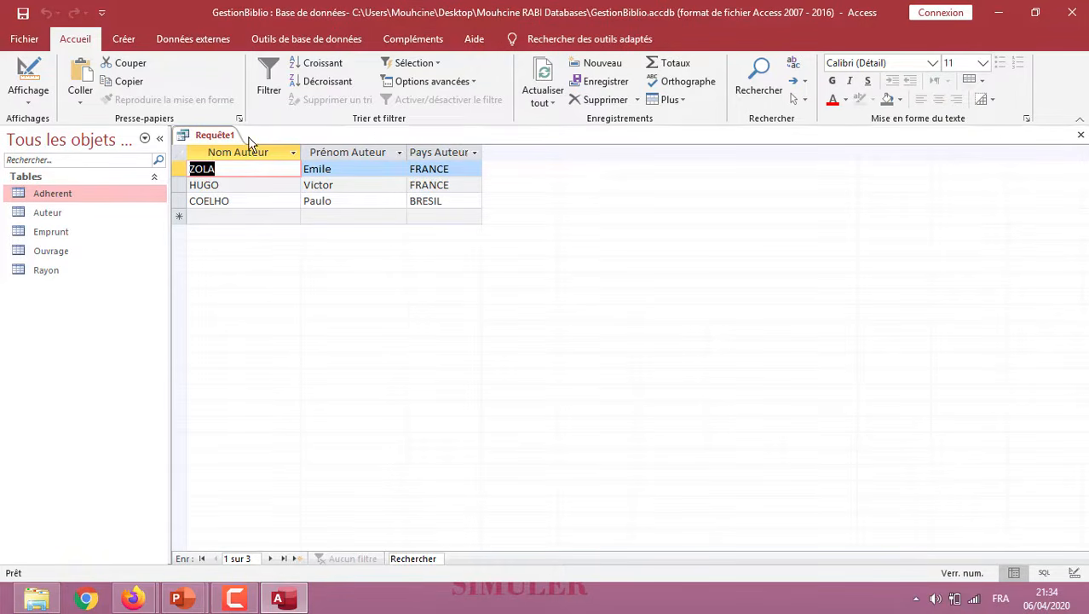
pyautogui.click(35, 103)
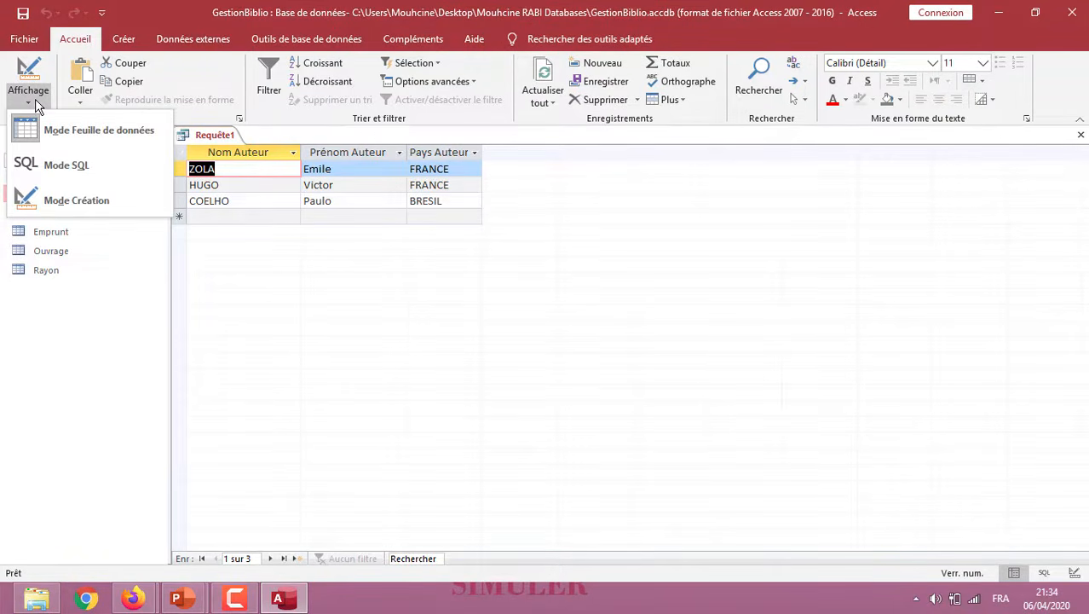
pyautogui.click(56, 201)
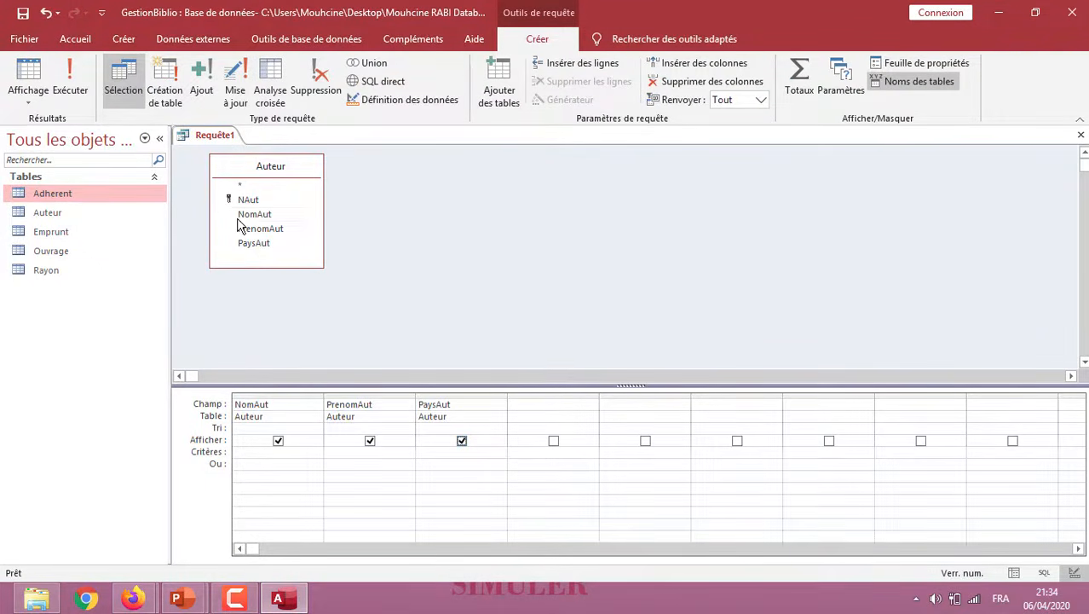
# Save the query as R1 and close it
pyautogui.click(23, 12)
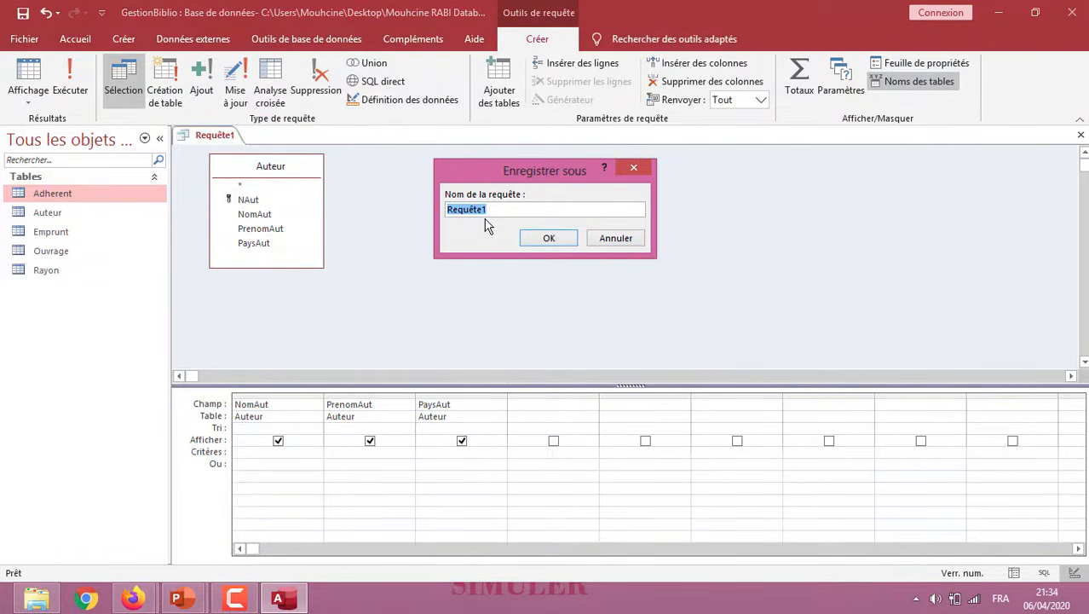
pyautogui.write('R1')
pyautogui.click(559, 239)
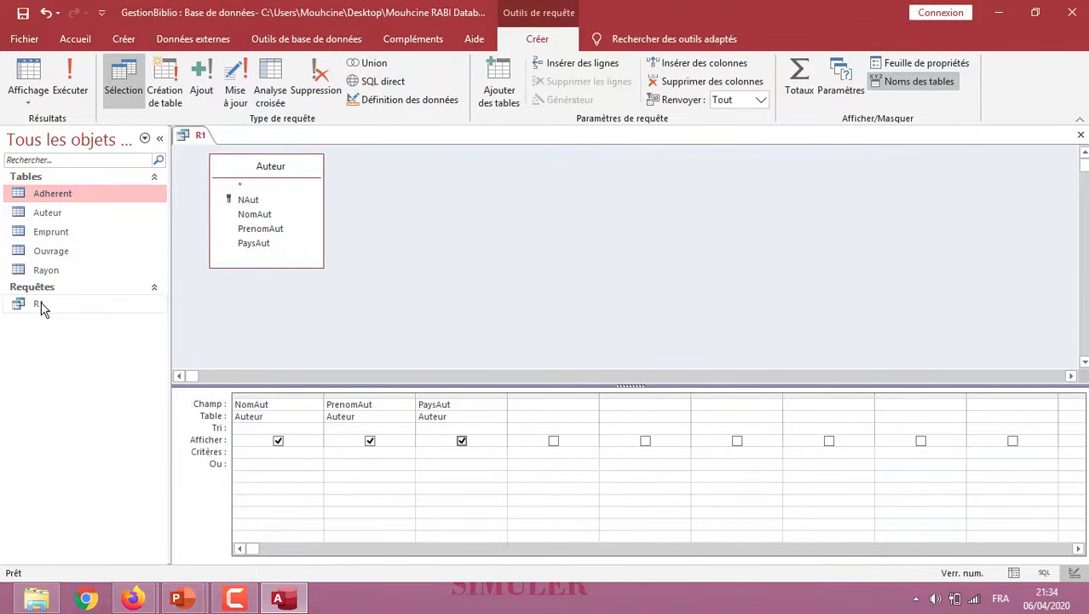
pyautogui.rightClick(195, 139)
pyautogui.click(239, 167)
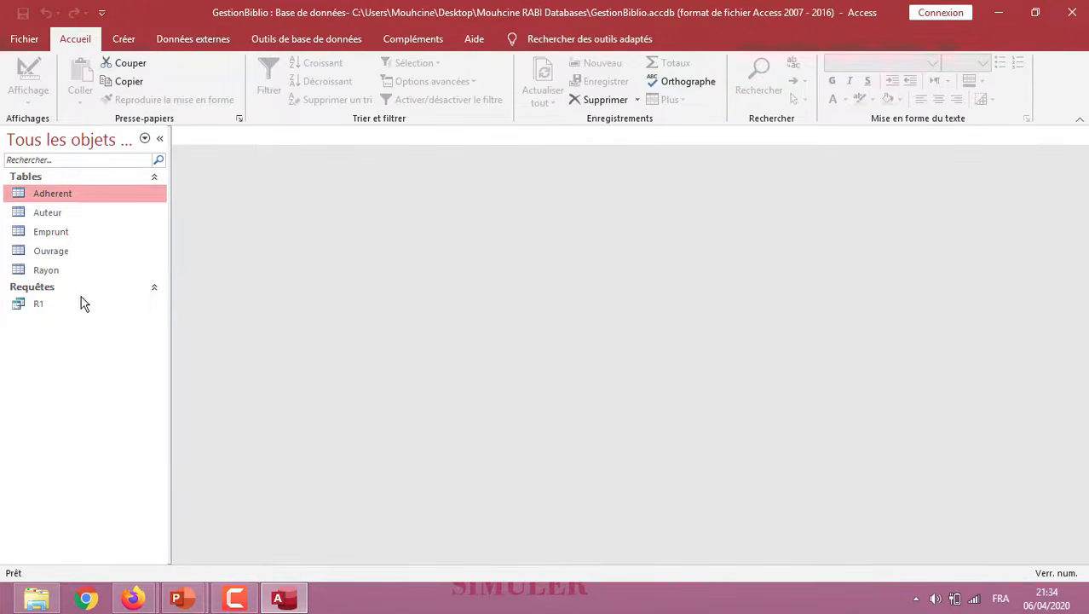
# Open the saved query R1 to view its records, and close it again
pyautogui.doubleClick(38, 305)
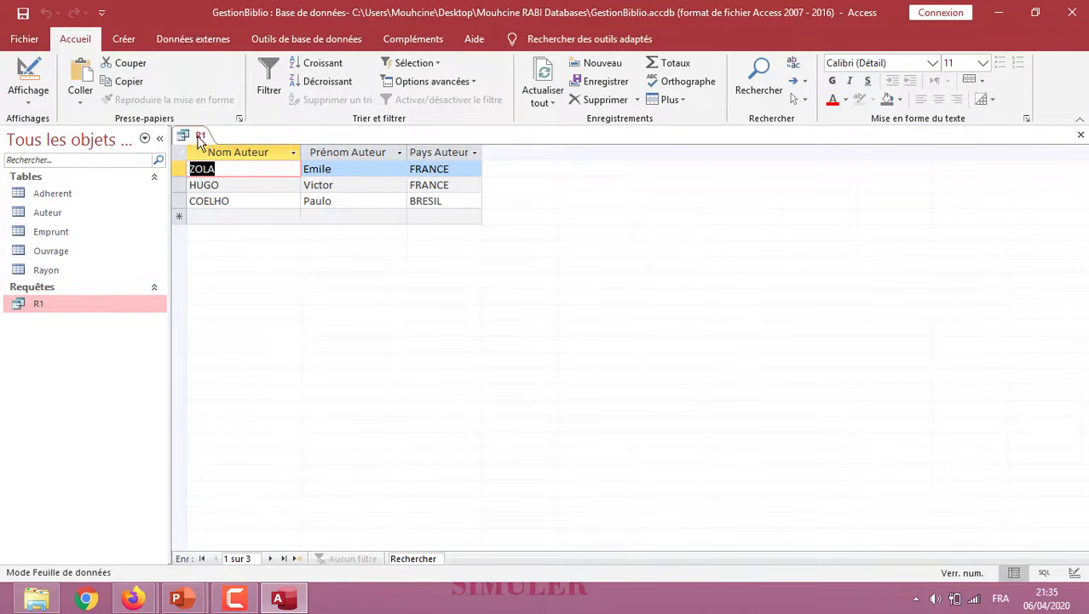
pyautogui.rightClick(201, 137)
pyautogui.click(240, 165)
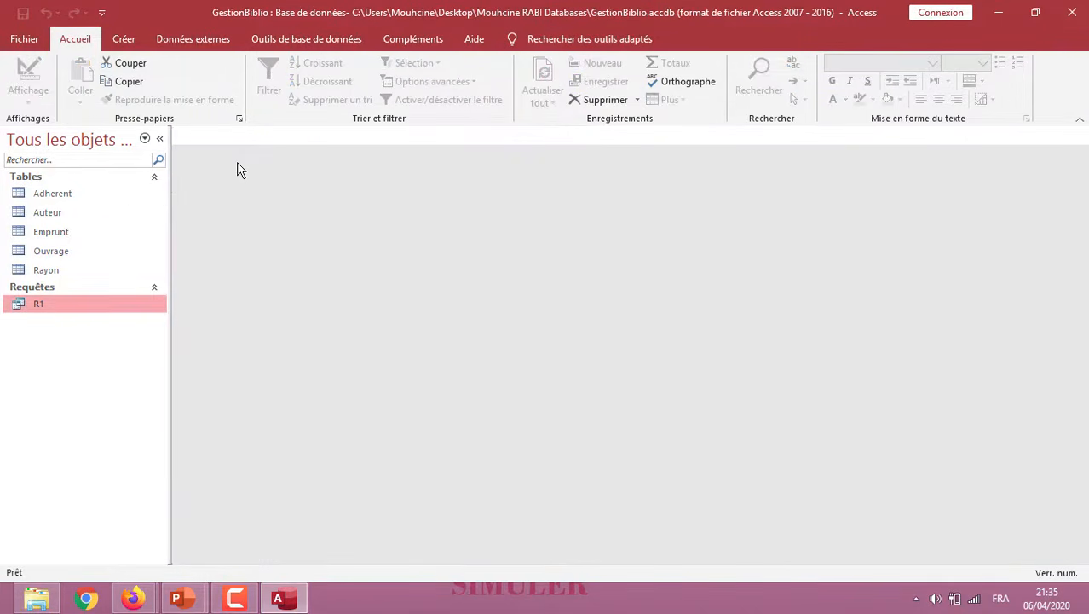
pyautogui.hotkey('alt', 'Tab')
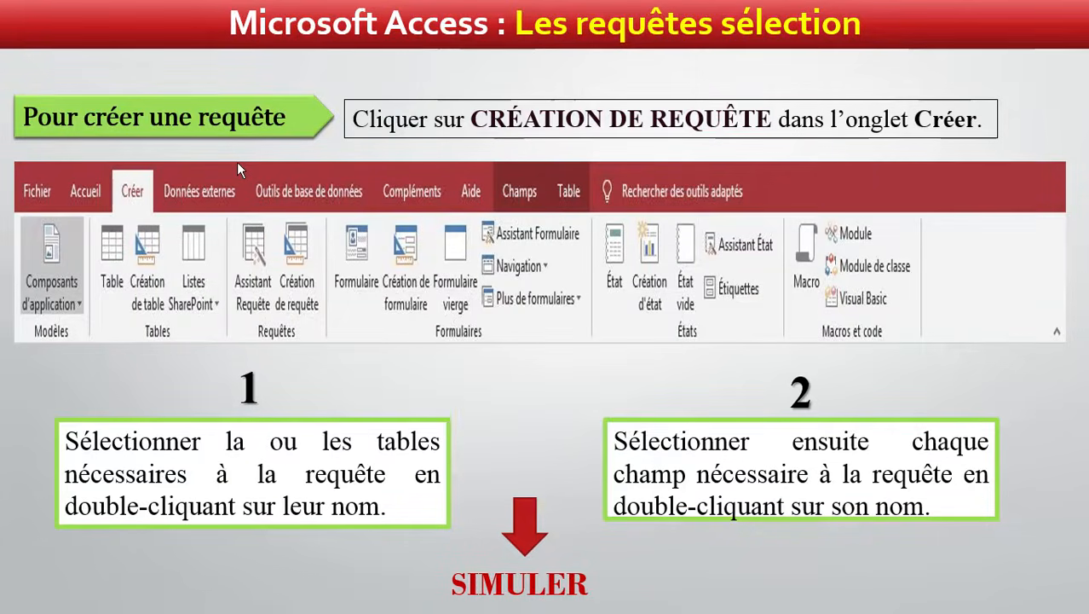
pyautogui.click(237, 162)
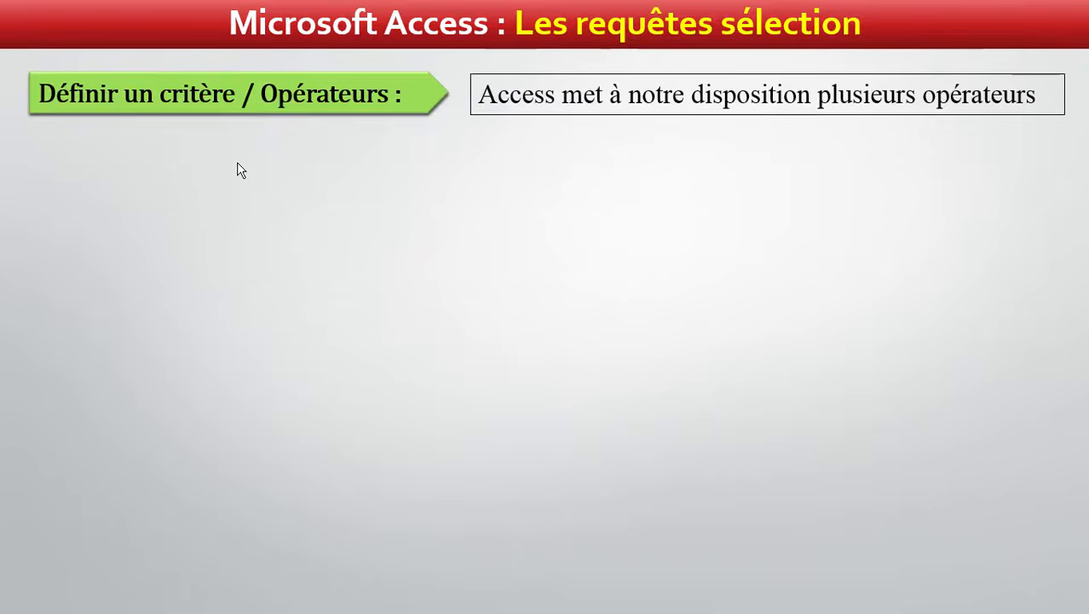
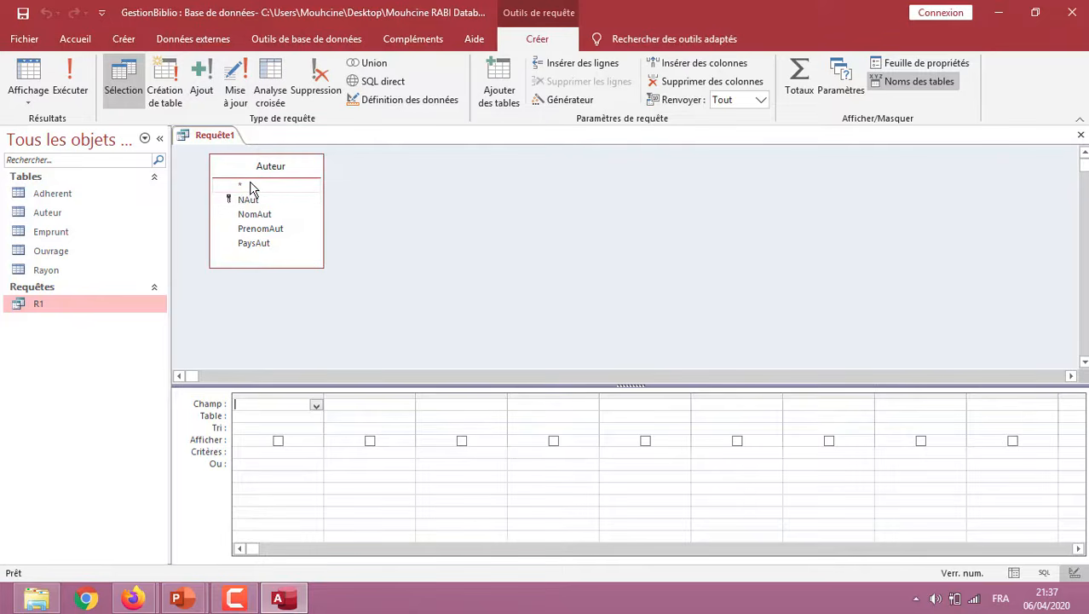
# Add all Auteur fields plus PaysAut to the query grid, set the PaysAut criterion to France, and run the query
pyautogui.doubleClick(252, 187)
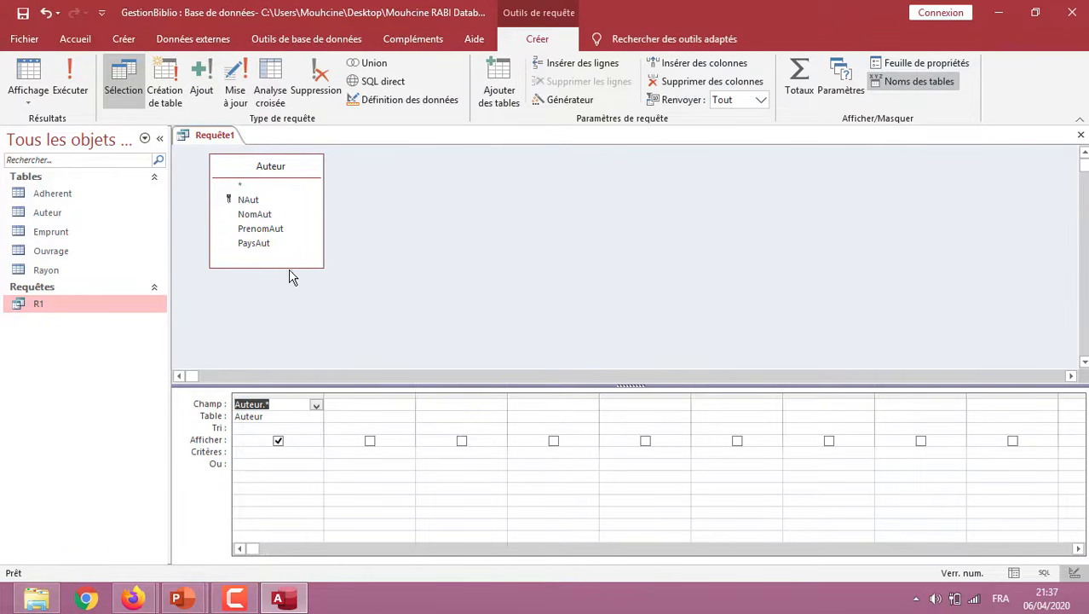
pyautogui.doubleClick(259, 245)
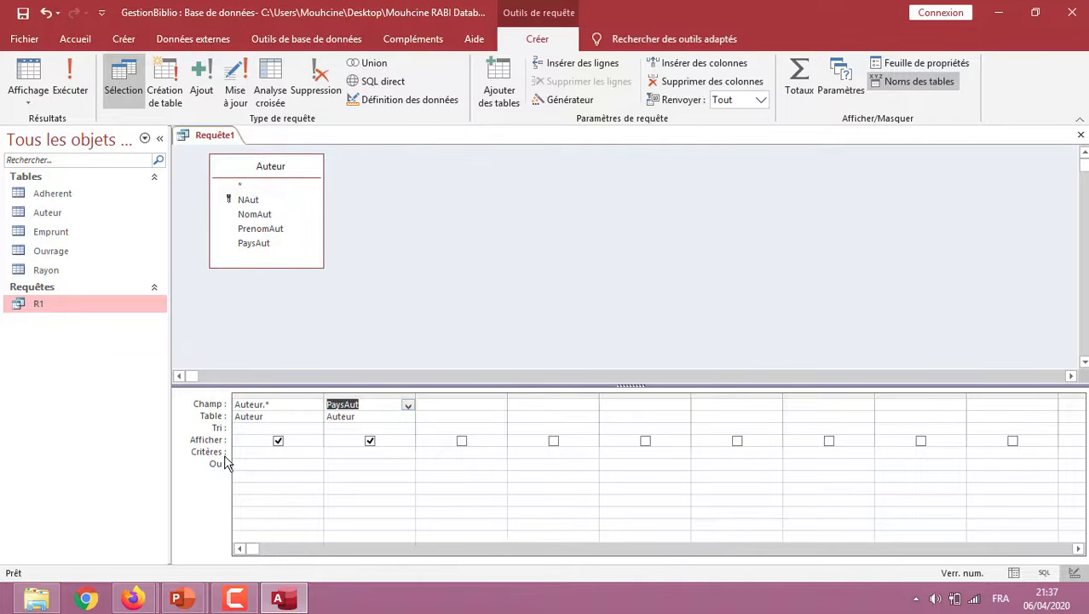
pyautogui.click(334, 455)
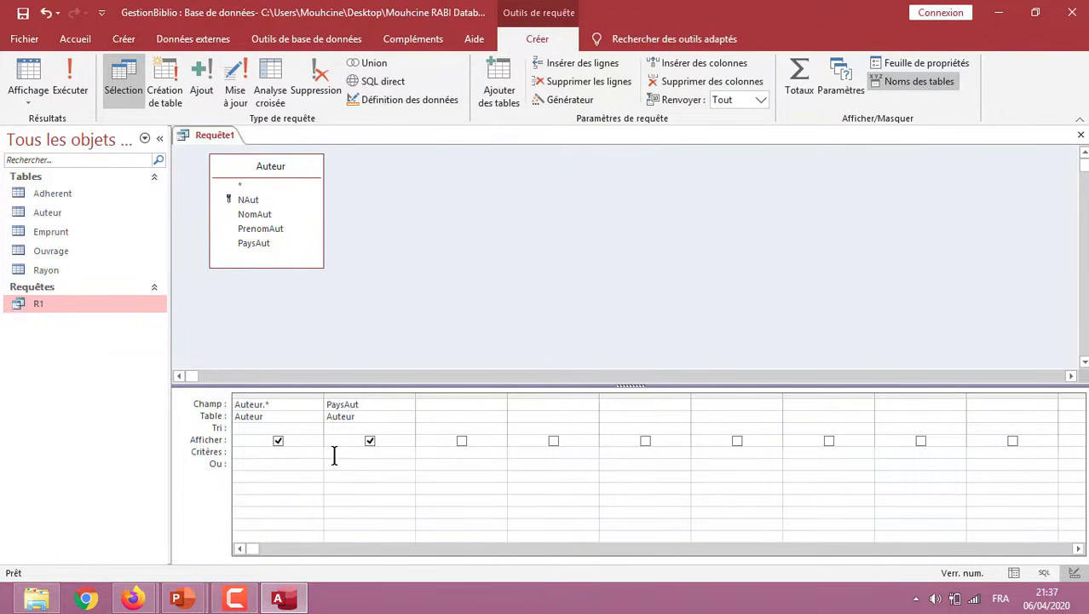
pyautogui.write('France')
pyautogui.click(72, 92)
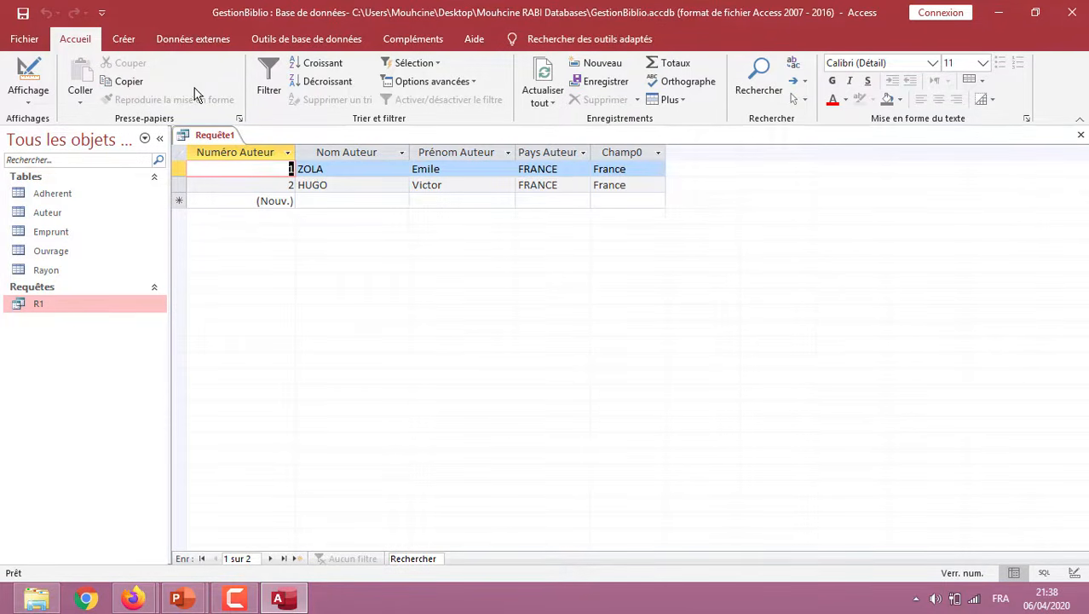
# Return to the query's design mode, hide the separate PaysAut criterion column, and run the query again
pyautogui.click(29, 98)
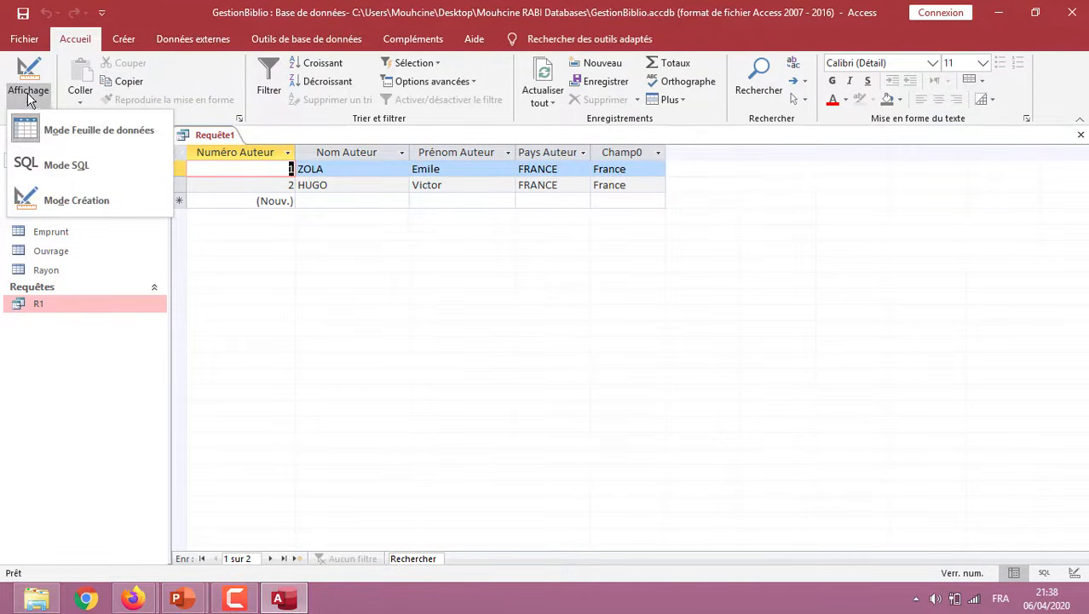
pyautogui.click(60, 192)
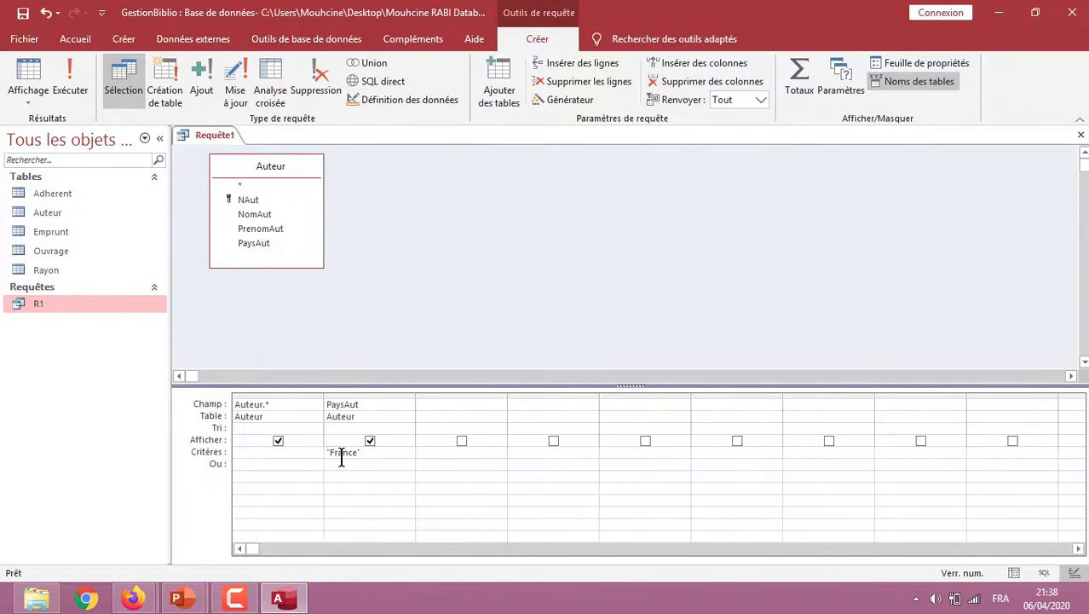
pyautogui.click(370, 441)
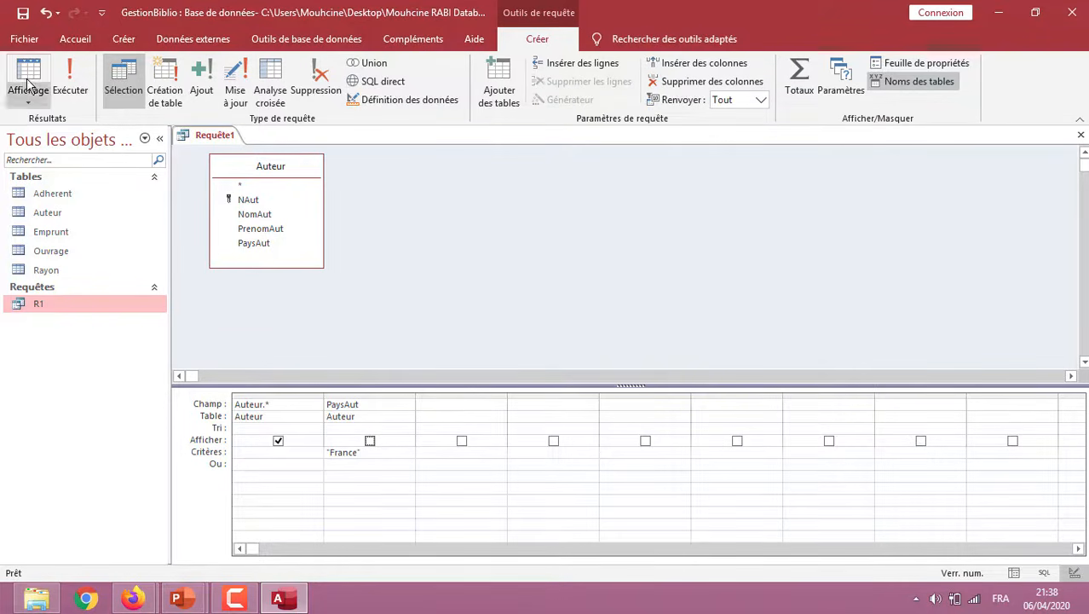
pyautogui.click(72, 82)
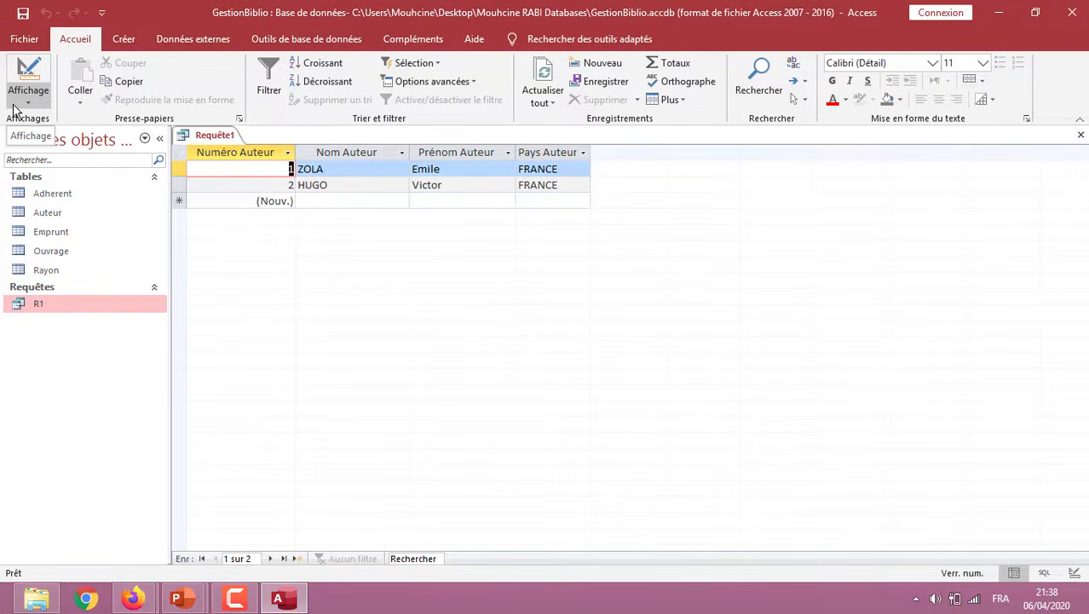
# Save the query as R2 and close it
pyautogui.click(23, 14)
pyautogui.write('R2')
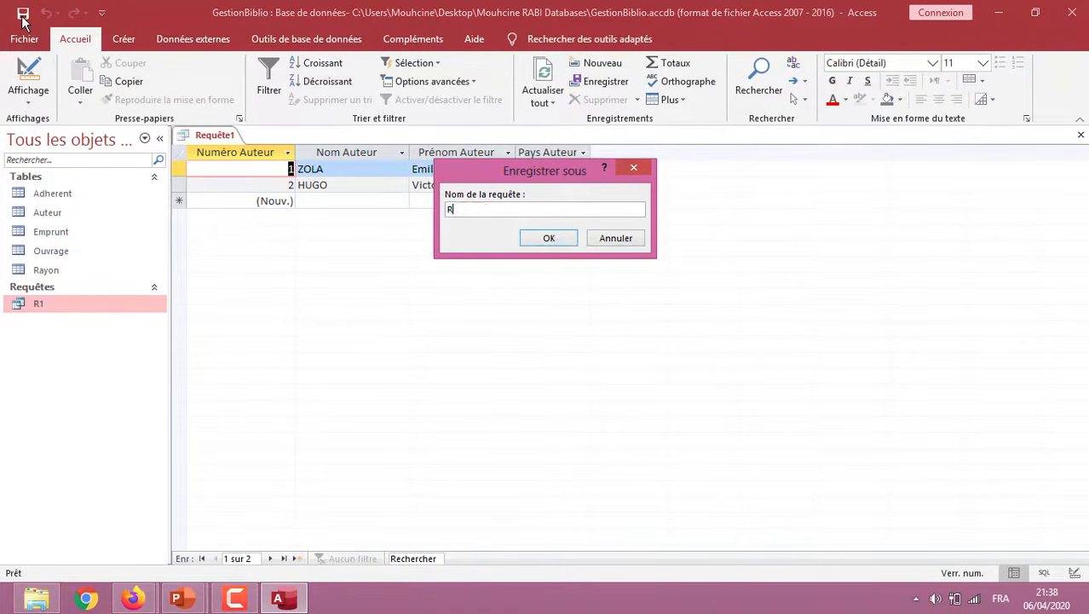
pyautogui.click(549, 238)
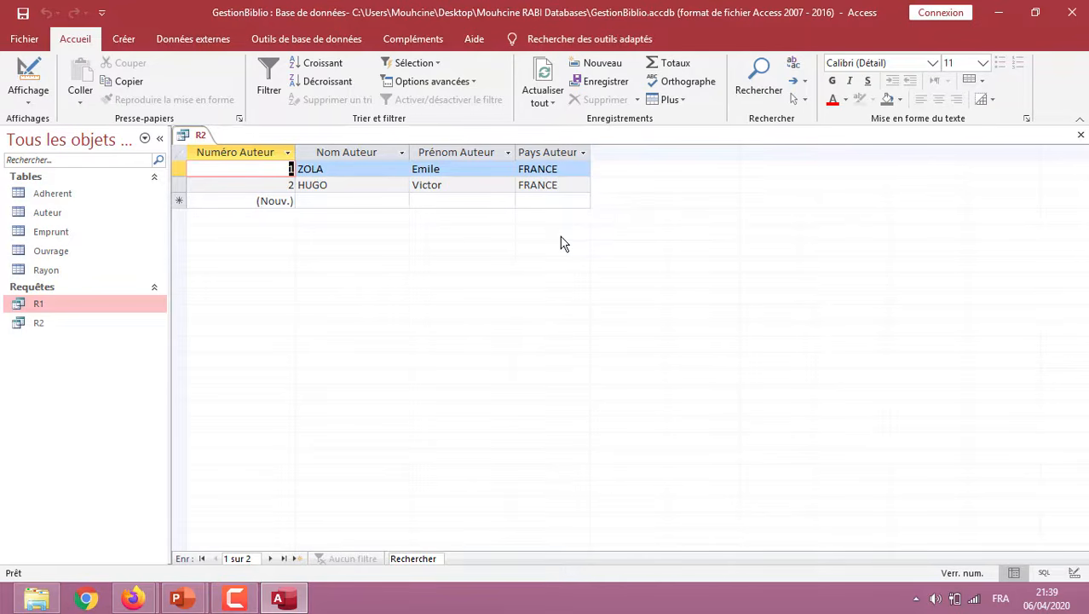
pyautogui.rightClick(198, 137)
pyautogui.click(240, 167)
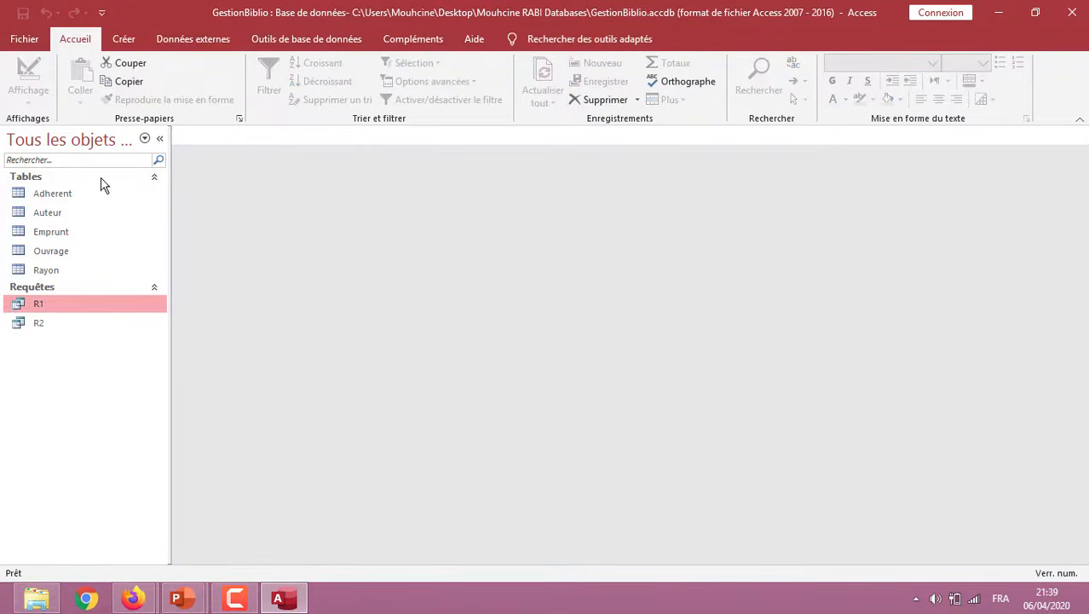
# Open the Adherent table to examine its fields and records, and close it again
pyautogui.doubleClick(66, 199)
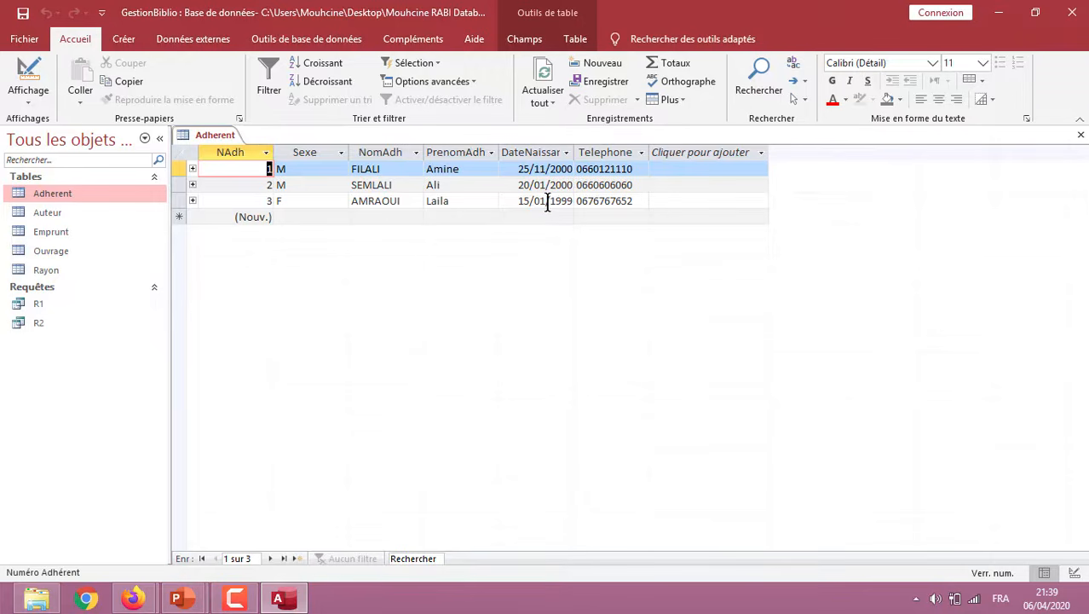
pyautogui.rightClick(218, 136)
pyautogui.click(263, 167)
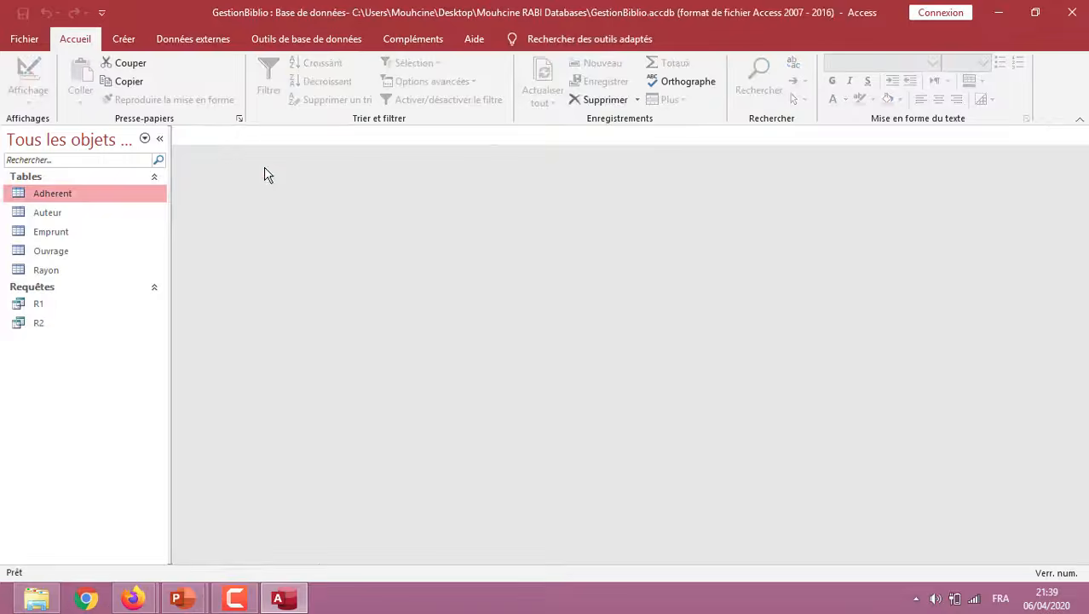
# Create a new query in design mode based on the Adherent table, and enlarge its field list to show all fields
pyautogui.click(127, 40)
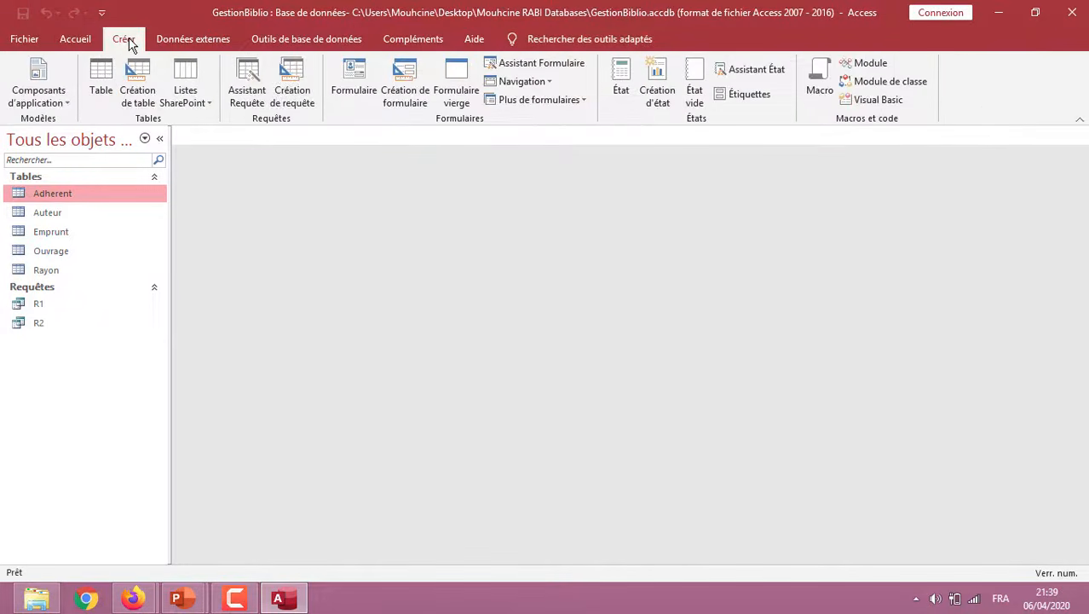
pyautogui.click(294, 91)
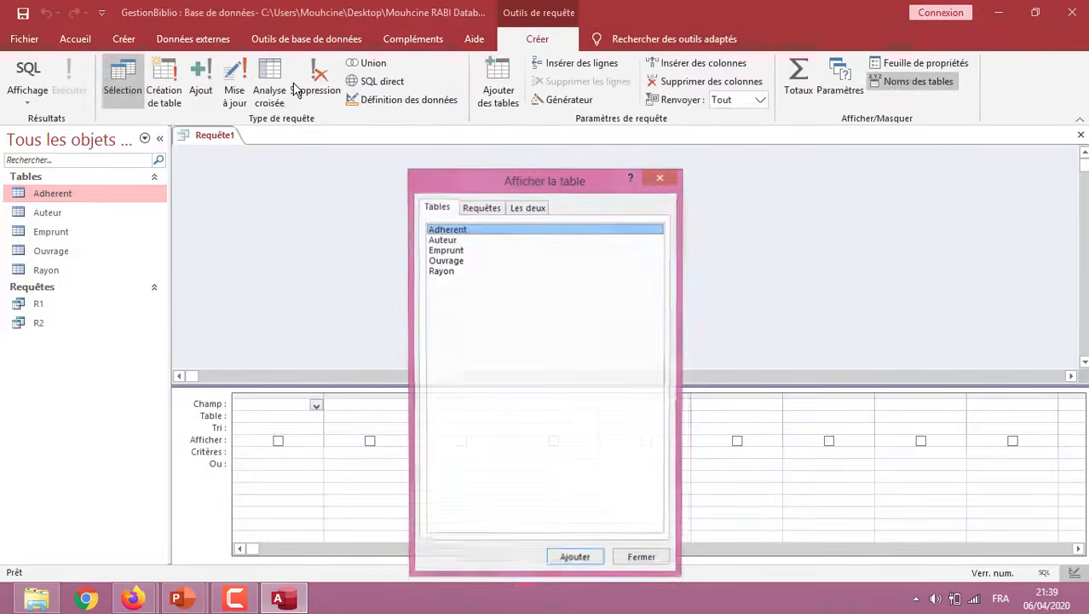
pyautogui.doubleClick(477, 238)
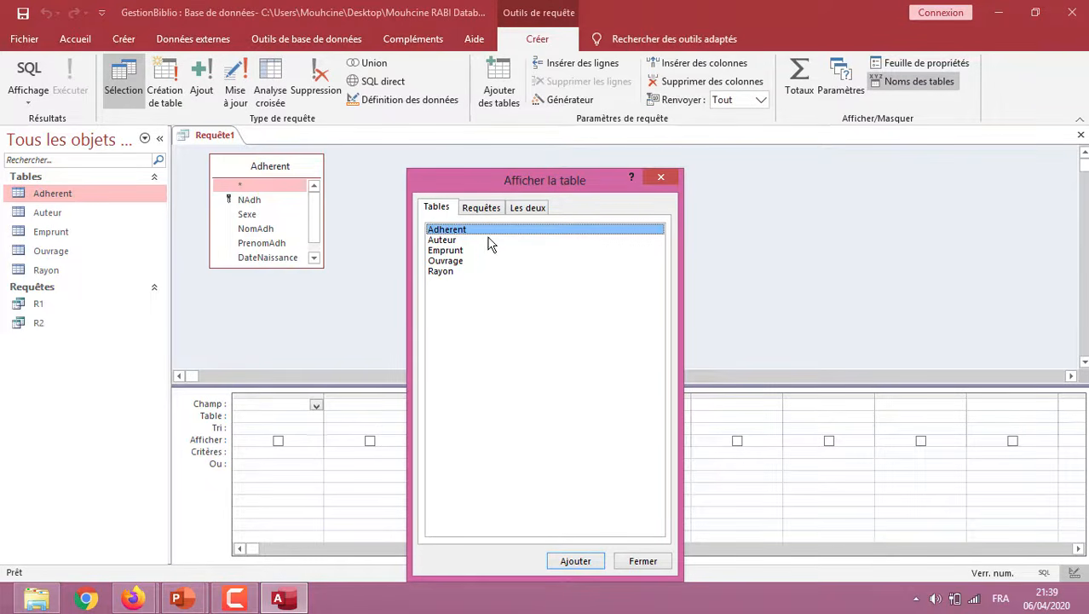
pyautogui.click(645, 562)
pyautogui.moveTo(272, 267); pyautogui.dragTo(273, 307)
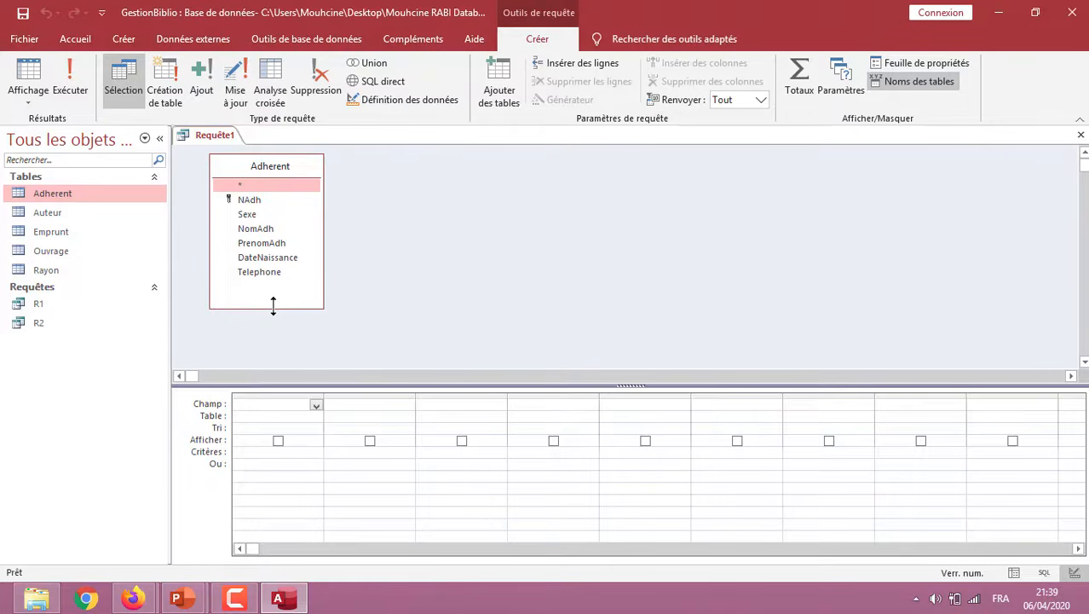
# Add all Adherent fields to the query grid, plus DateNaissance as a separate column excluded from display
pyautogui.doubleClick(262, 186)
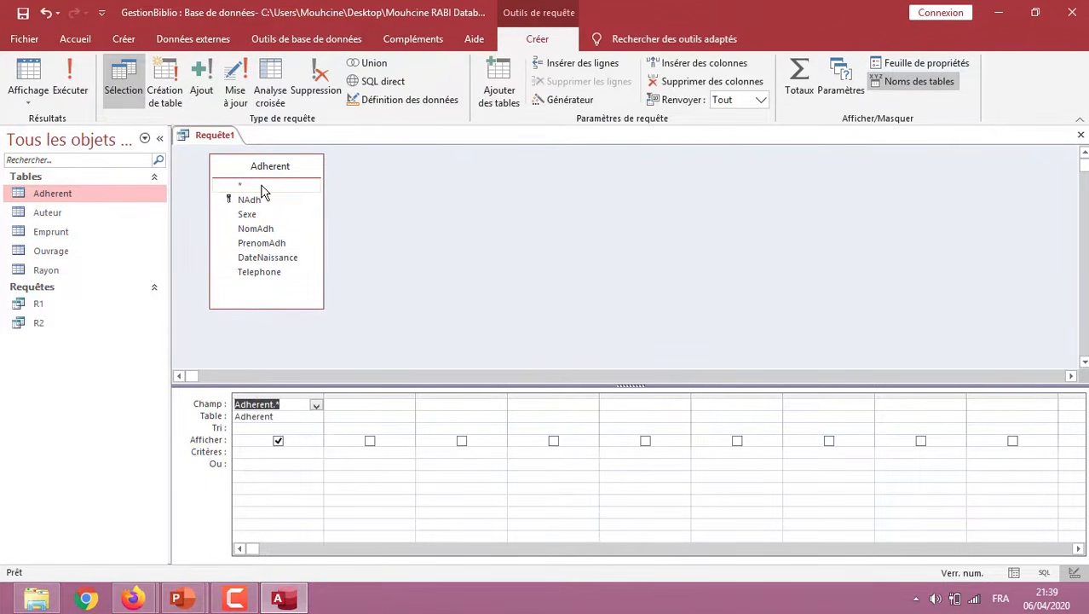
pyautogui.click(345, 405)
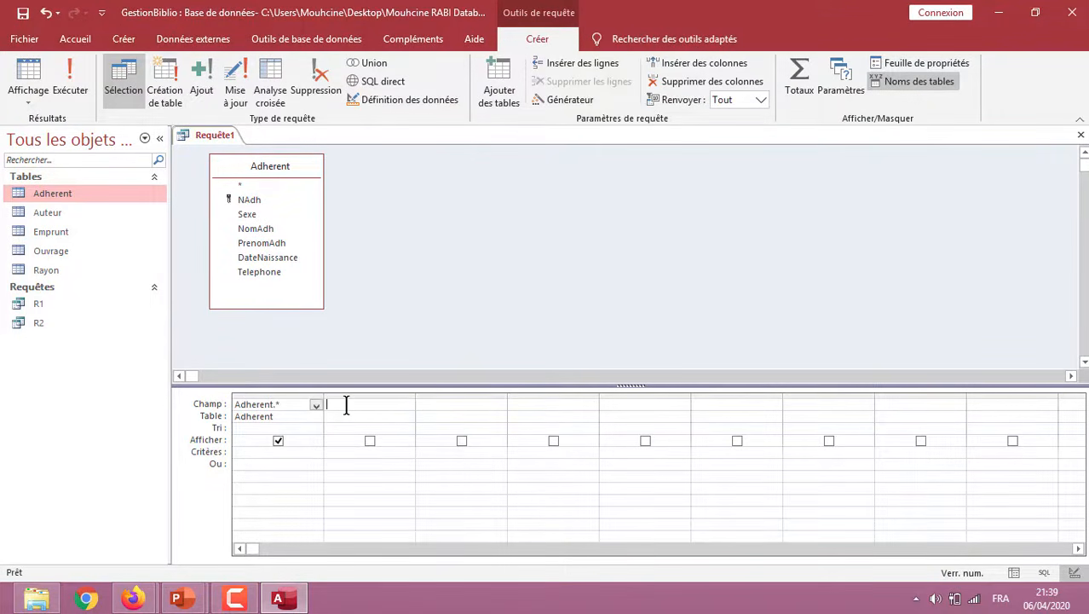
pyautogui.doubleClick(267, 259)
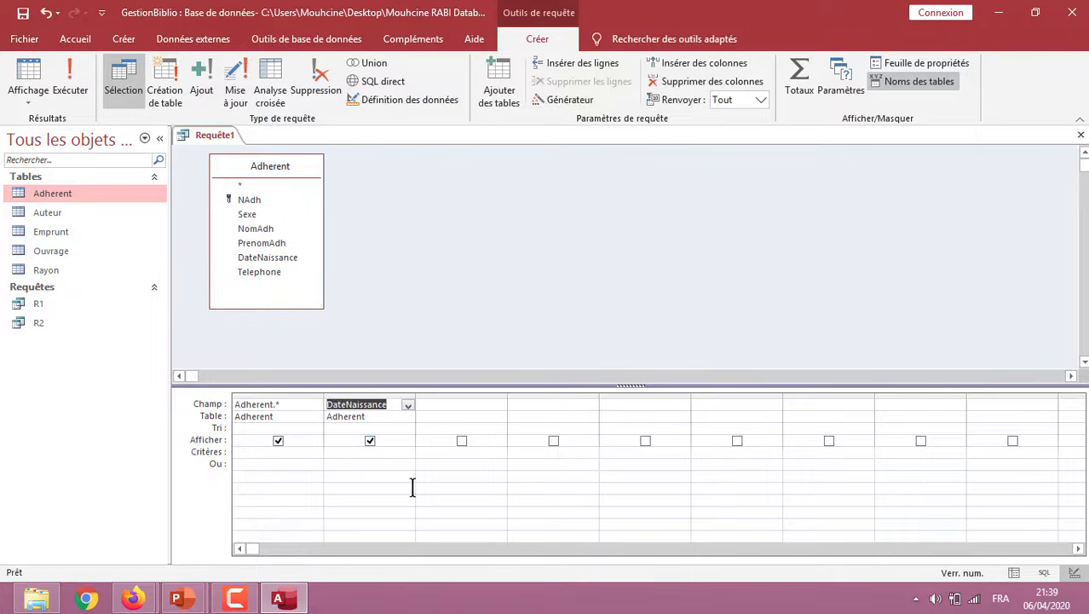
pyautogui.click(370, 441)
# Enter the DateNaissance criterion as entre #01/01/1995# et #01/01/2000
pyautogui.click(337, 452)
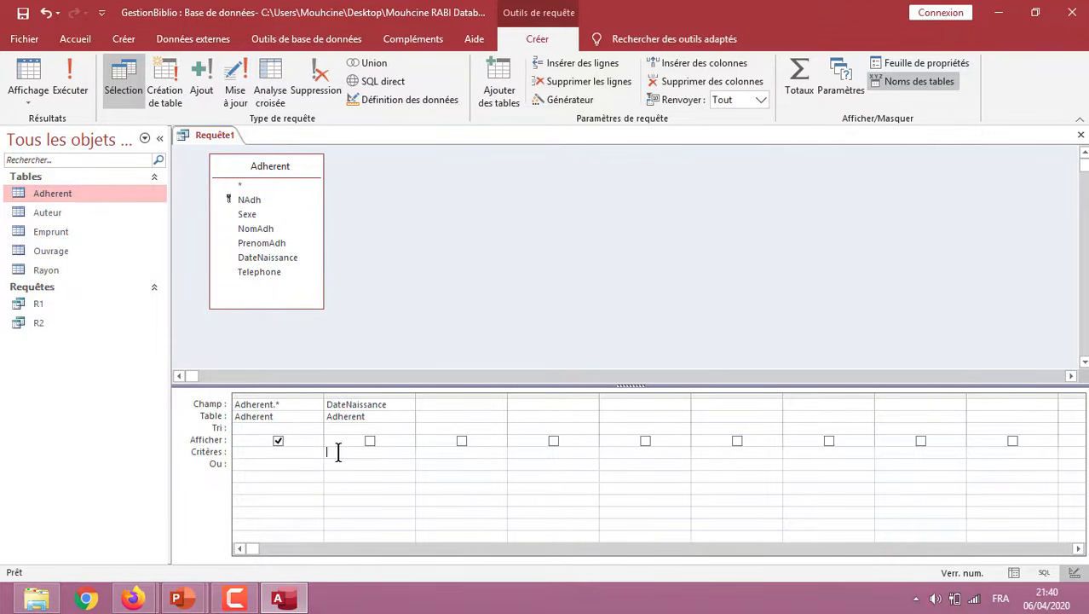
pyautogui.write('entre')
pyautogui.write('#')
pyautogui.write('01/01')
pyautogui.write('/1995')
pyautogui.write('# et ')
pyautogui.write('01')
pyautogui.press('BackSpace')
pyautogui.press('BackSpace')
pyautogui.press('BackSpace')
pyautogui.write('#01/01/2000')
# Close the criterion's second date with #, widen the DateNaissance column to show the whole expression, and run the query
pyautogui.click(68, 85)
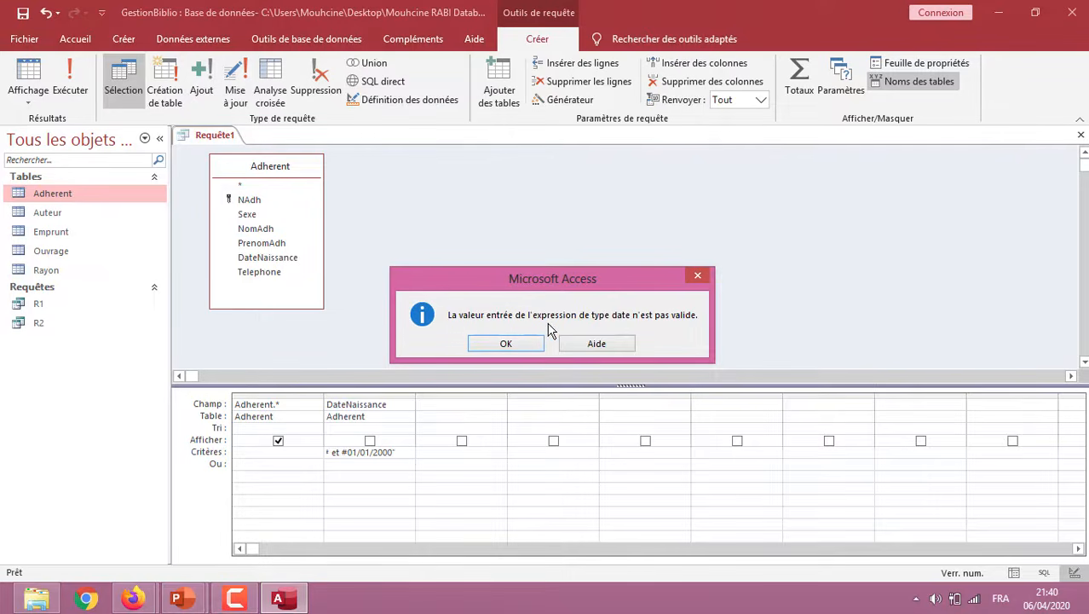
pyautogui.click(506, 344)
pyautogui.click(405, 456)
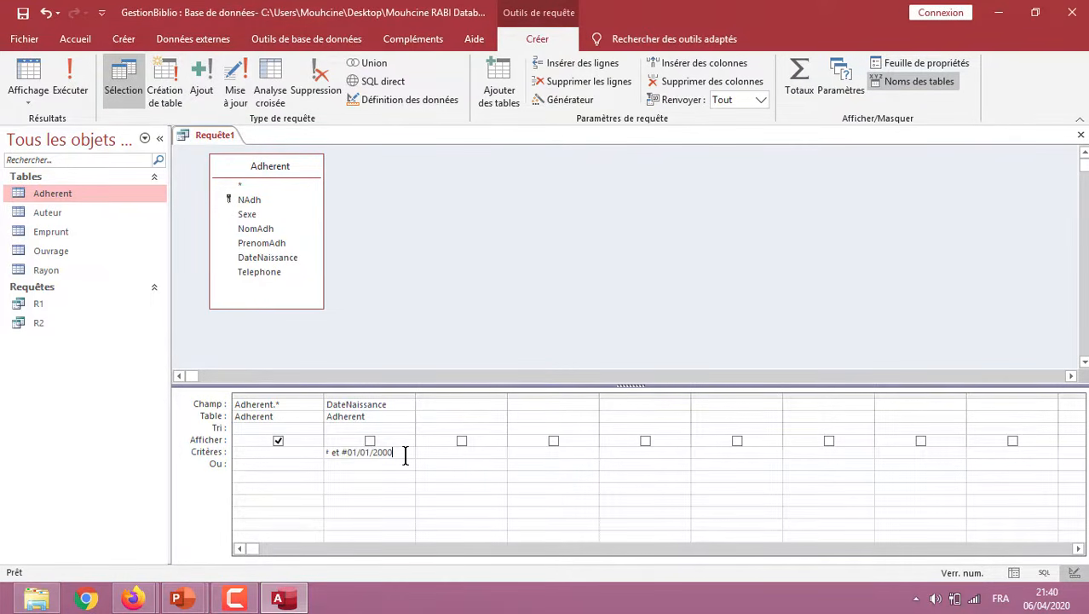
pyautogui.write('#')
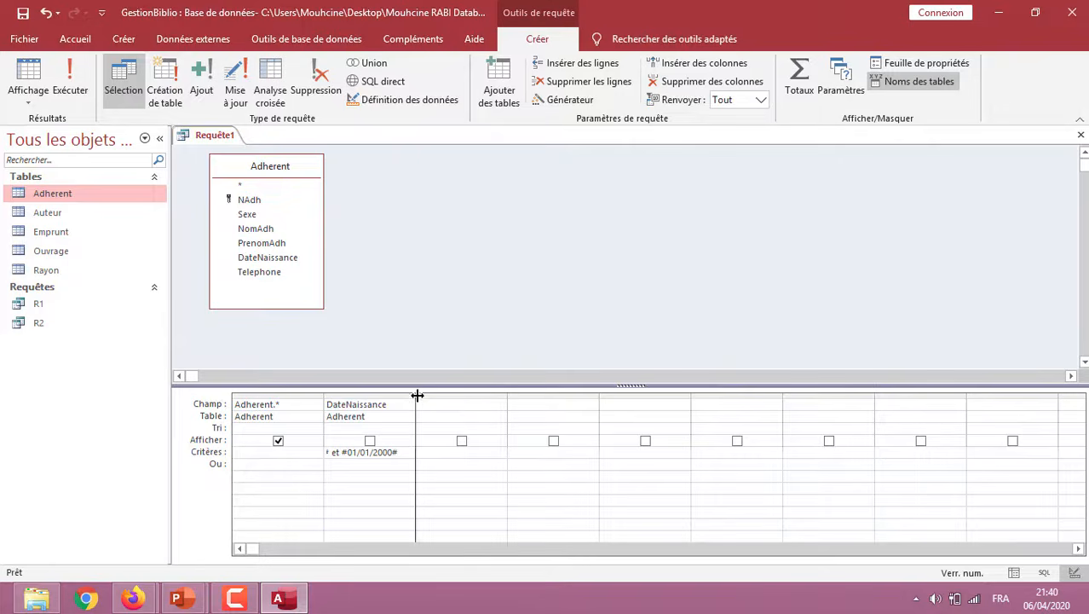
pyautogui.moveTo(554, 408)
pyautogui.mouseDown()
pyautogui.moveTo(564, 406)
pyautogui.moveTo(550, 406)
pyautogui.mouseUp()
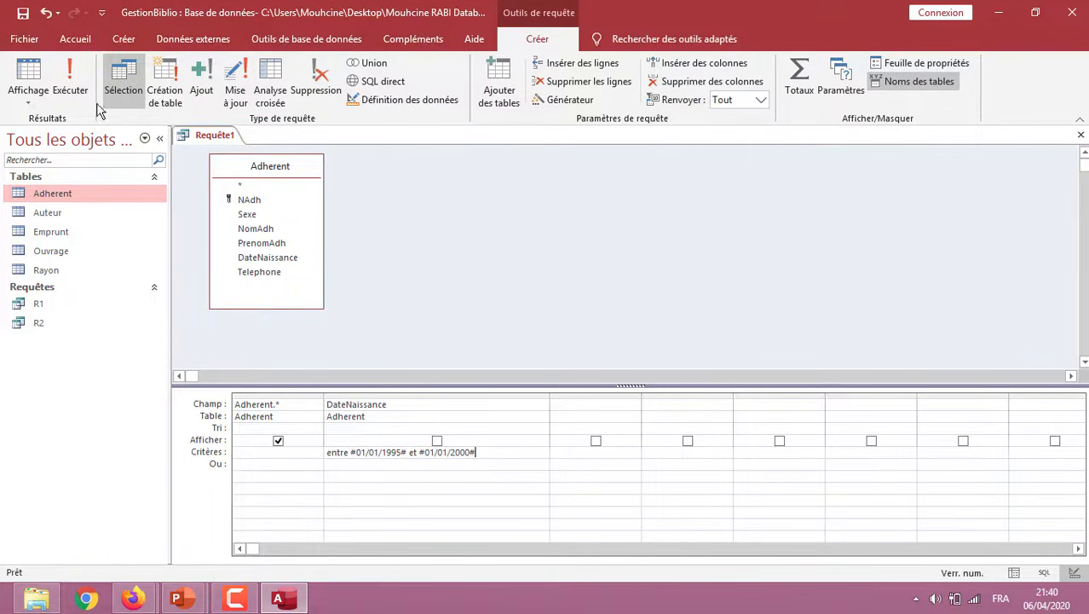
pyautogui.click(70, 90)
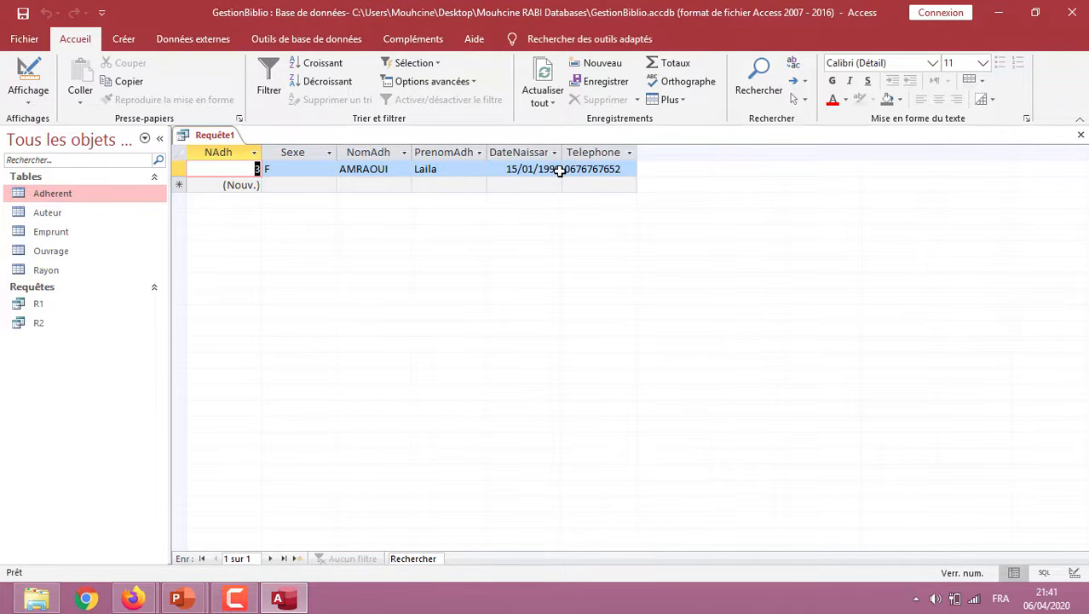
# Save the query as R3 and return to its design mode
pyautogui.click(22, 12)
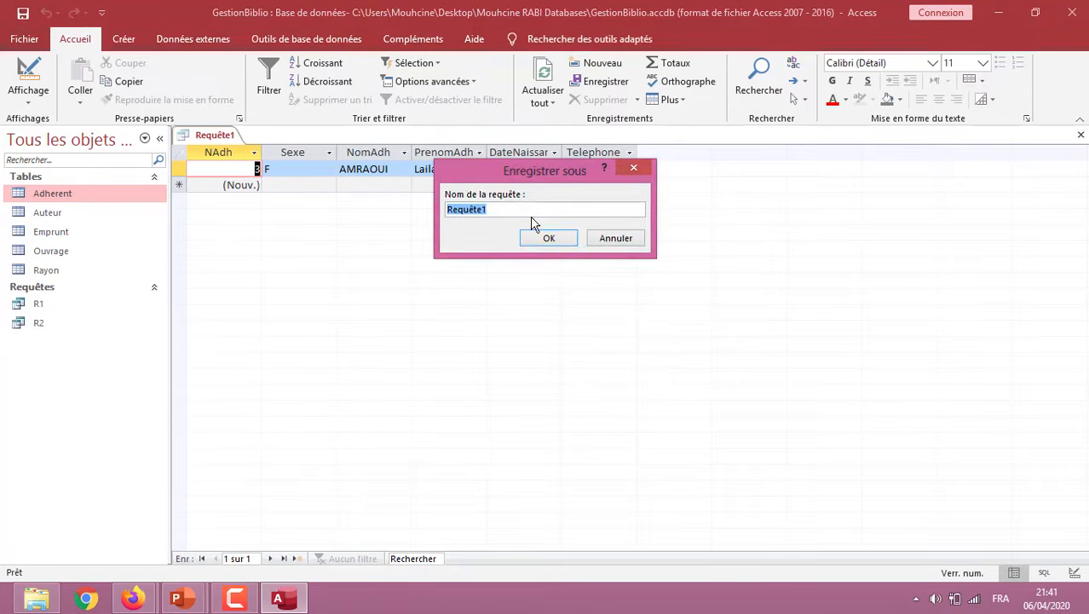
pyautogui.write('R3')
pyautogui.click(550, 238)
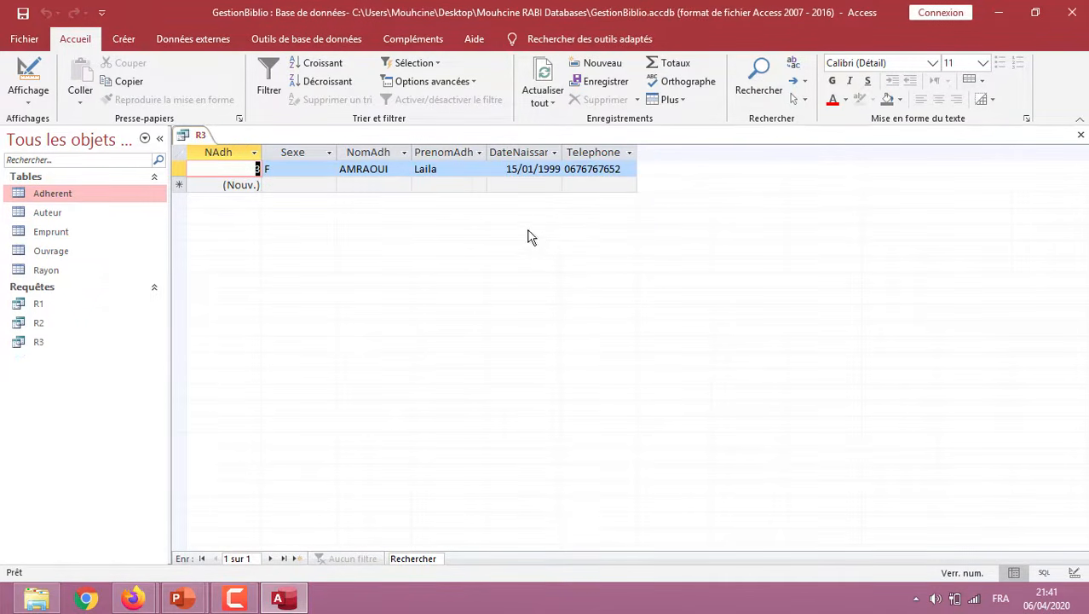
pyautogui.click(28, 100)
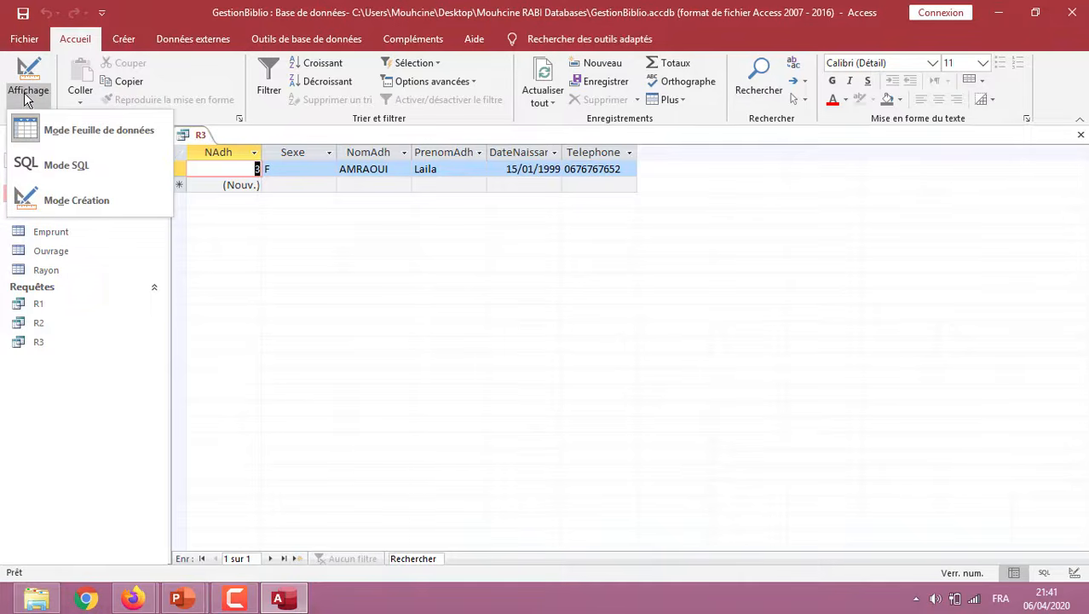
pyautogui.click(69, 192)
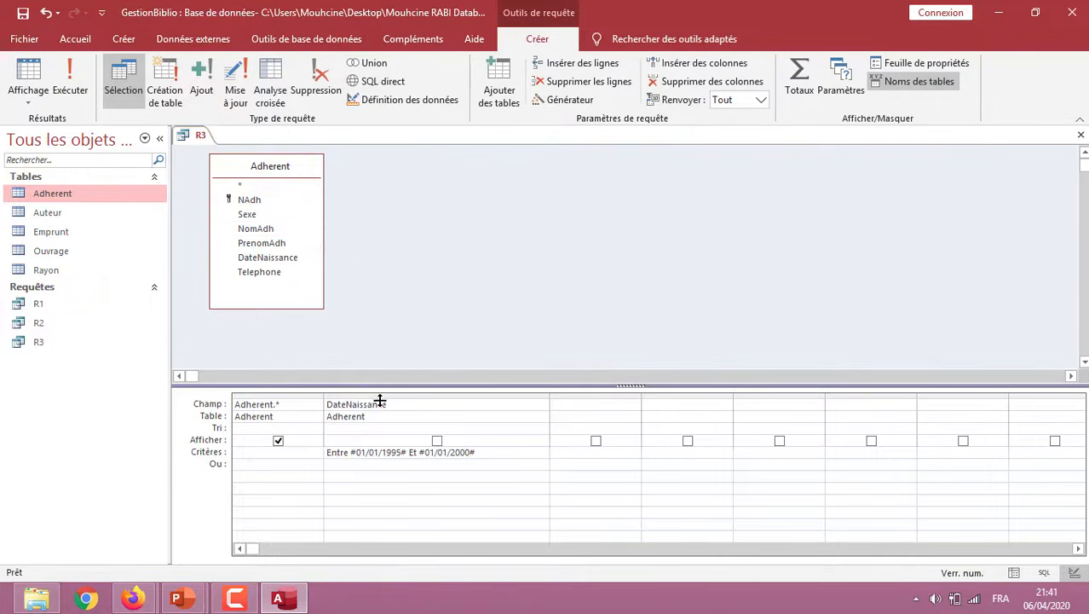
# Switch to the PowerPoint slideshow and reveal the notes on comparison operators with text and wildcard characters
pyautogui.hotkey('alt', 'Tab')
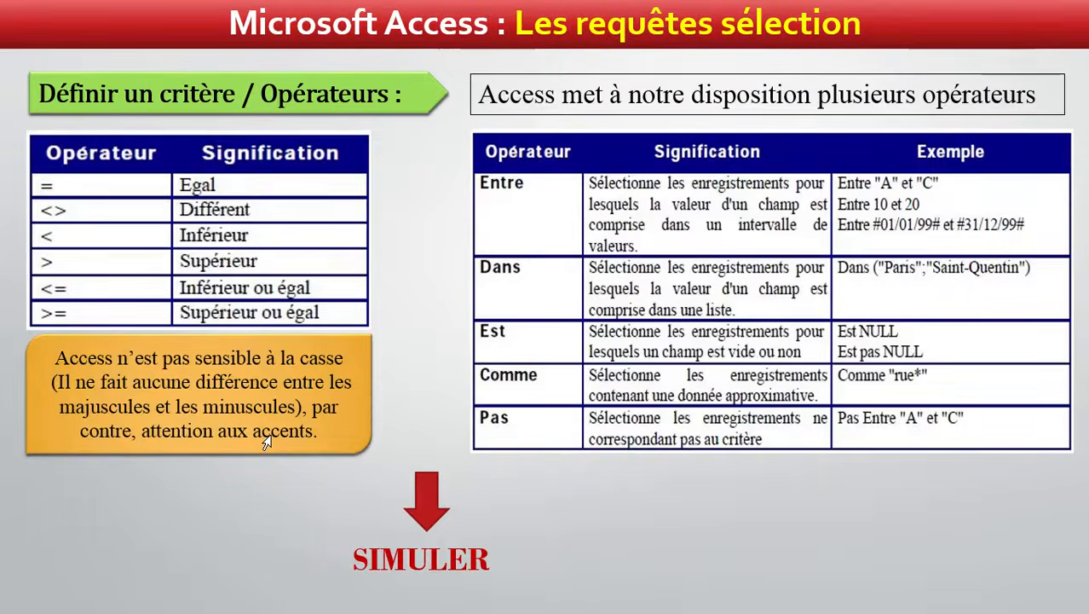
pyautogui.click(266, 443)
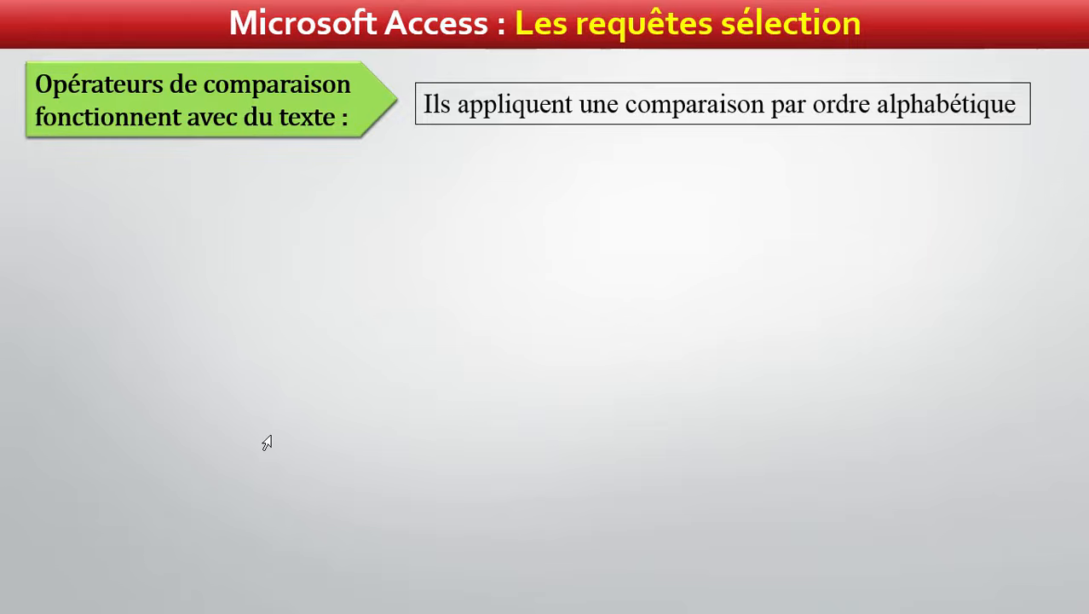
pyautogui.click(270, 437)
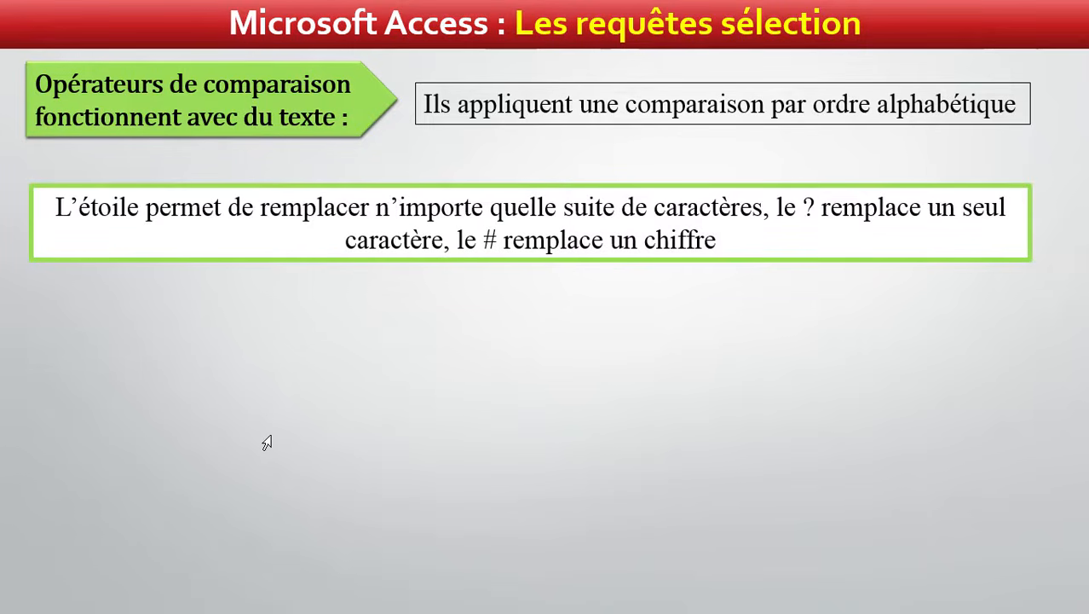
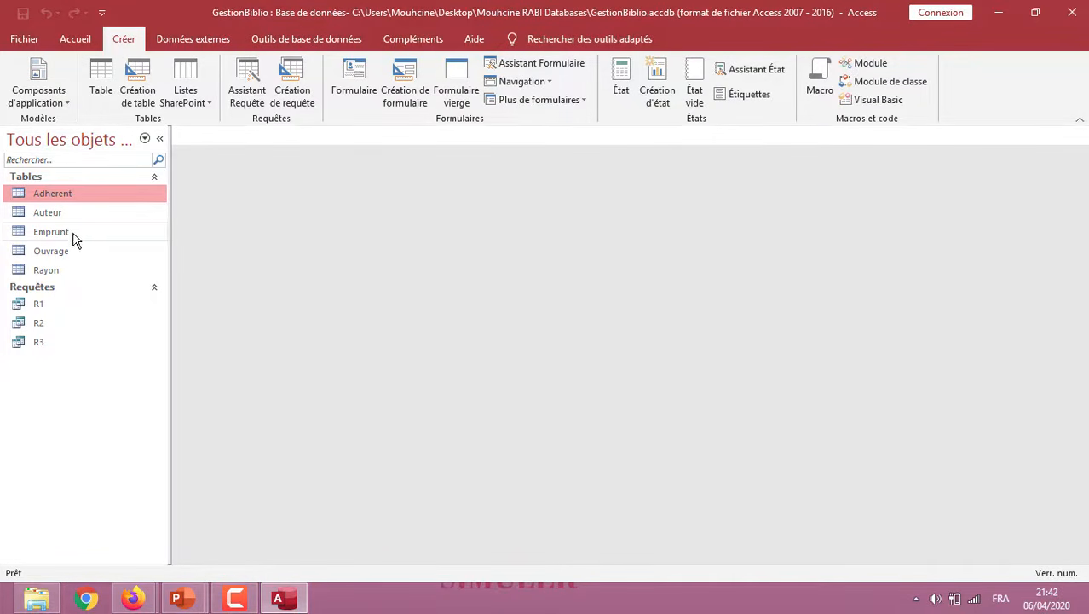
# Open the Adherent table to review its records and close it
pyautogui.doubleClick(51, 193)
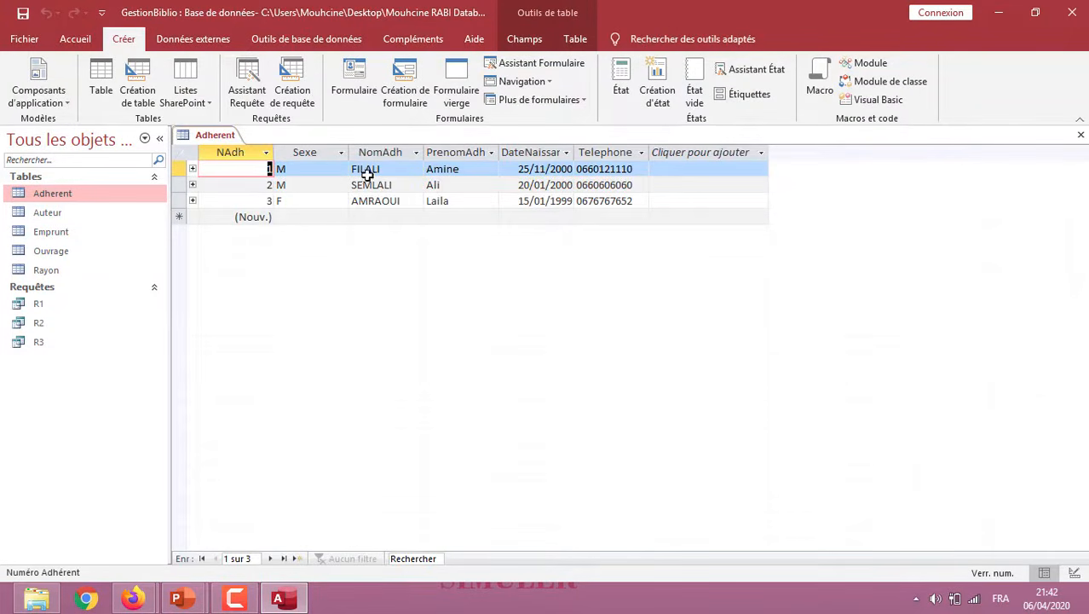
pyautogui.rightClick(220, 134)
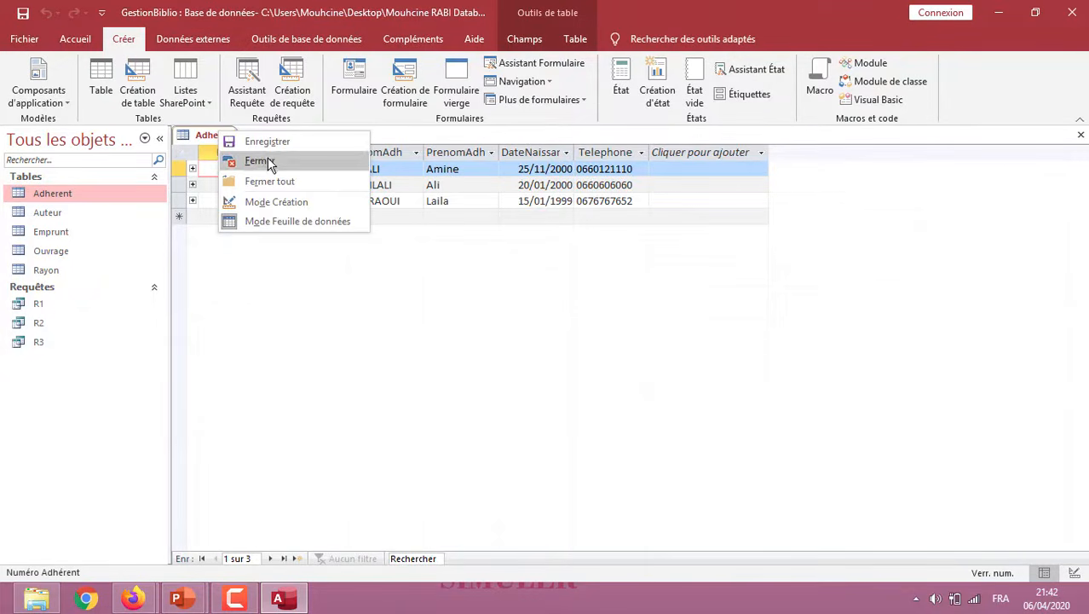
pyautogui.click(267, 163)
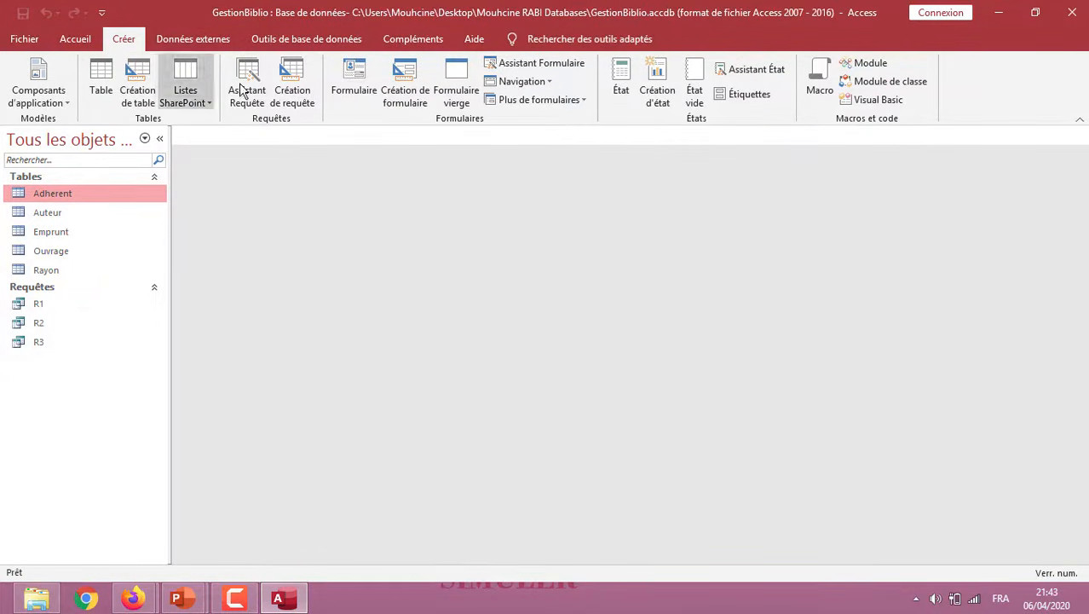
# Create a new design-mode query based on the Adherent table and enlarge the table box to show all its fields
pyautogui.click(292, 89)
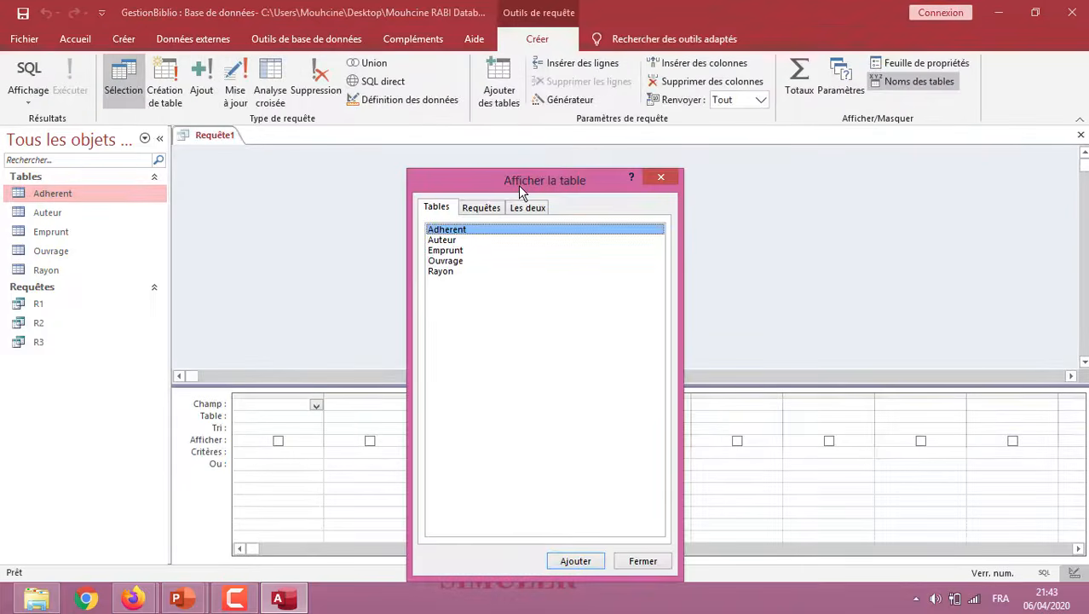
pyautogui.click(575, 563)
pyautogui.click(642, 562)
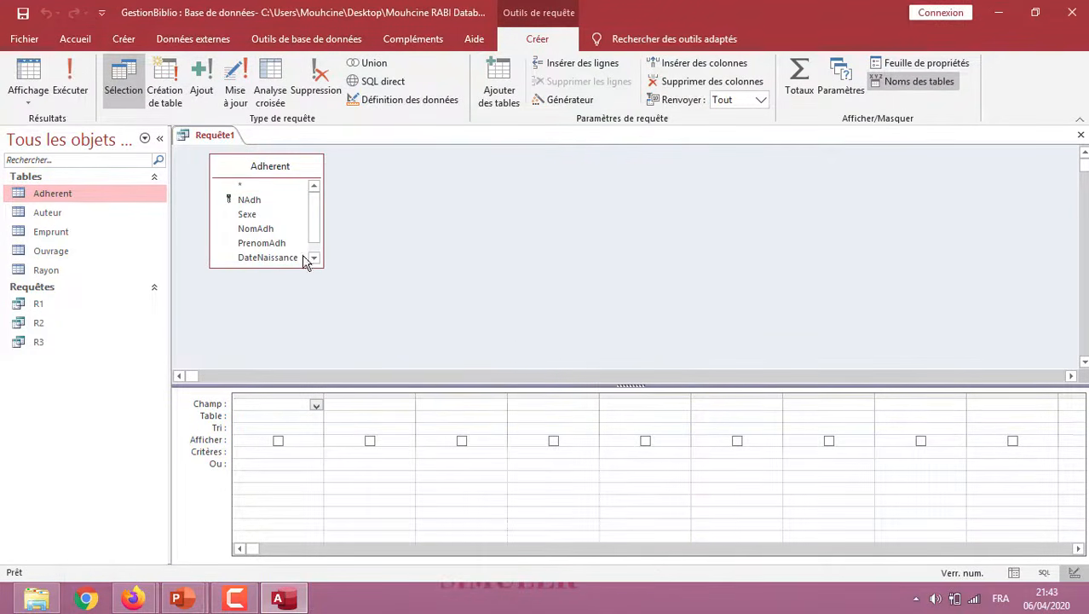
pyautogui.moveTo(297, 267); pyautogui.dragTo(295, 304)
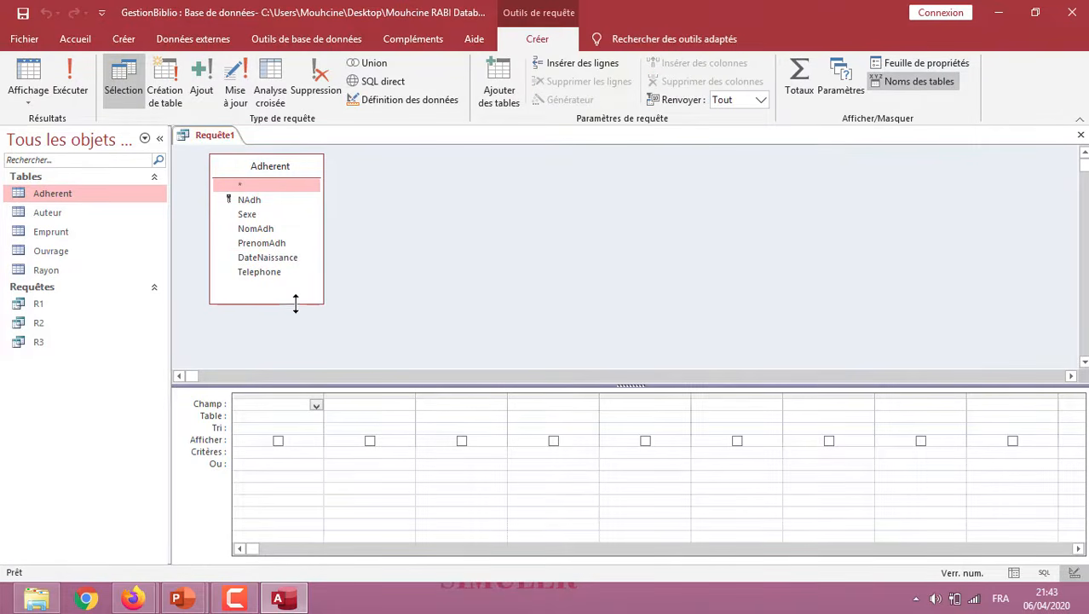
# Add the NomAdh, PrenomAdh, DateNaissance and Telephone fields to the query grid
pyautogui.doubleClick(274, 231)
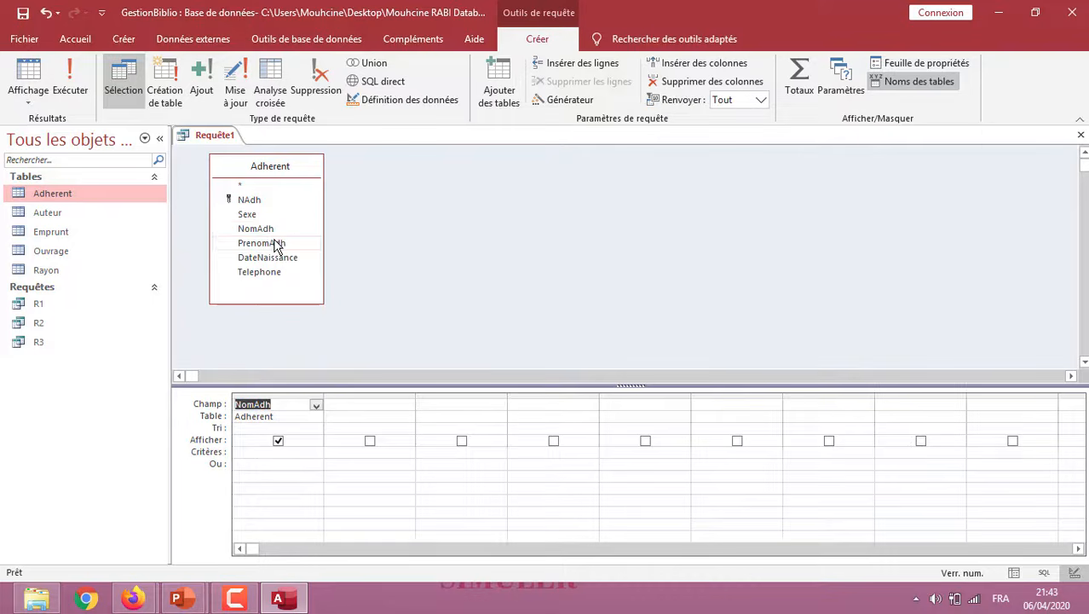
pyautogui.click(274, 243)
pyautogui.doubleClick(275, 244)
pyautogui.doubleClick(275, 258)
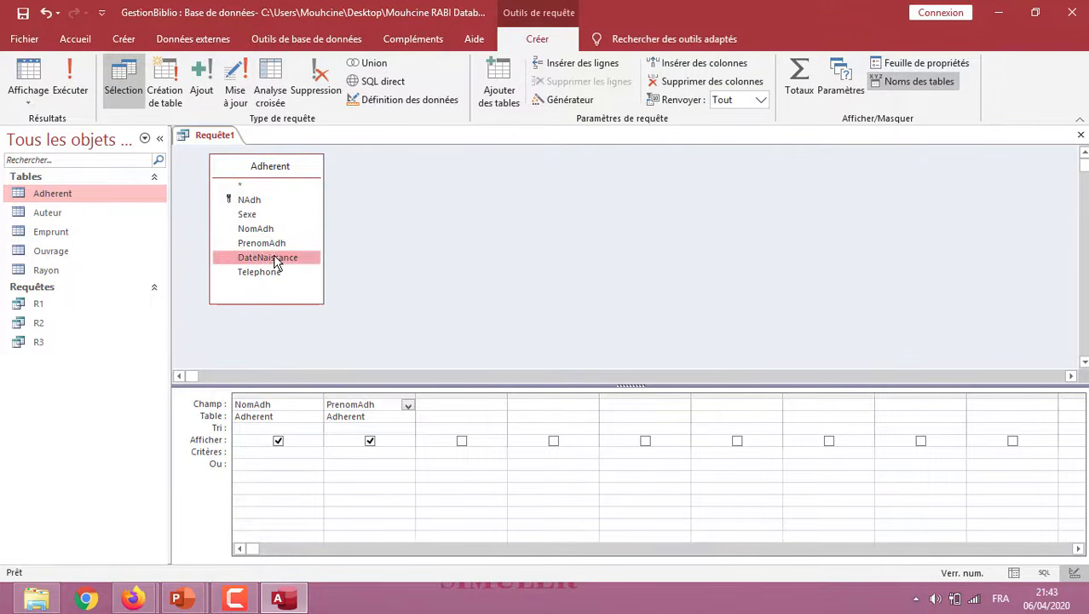
pyautogui.doubleClick(266, 274)
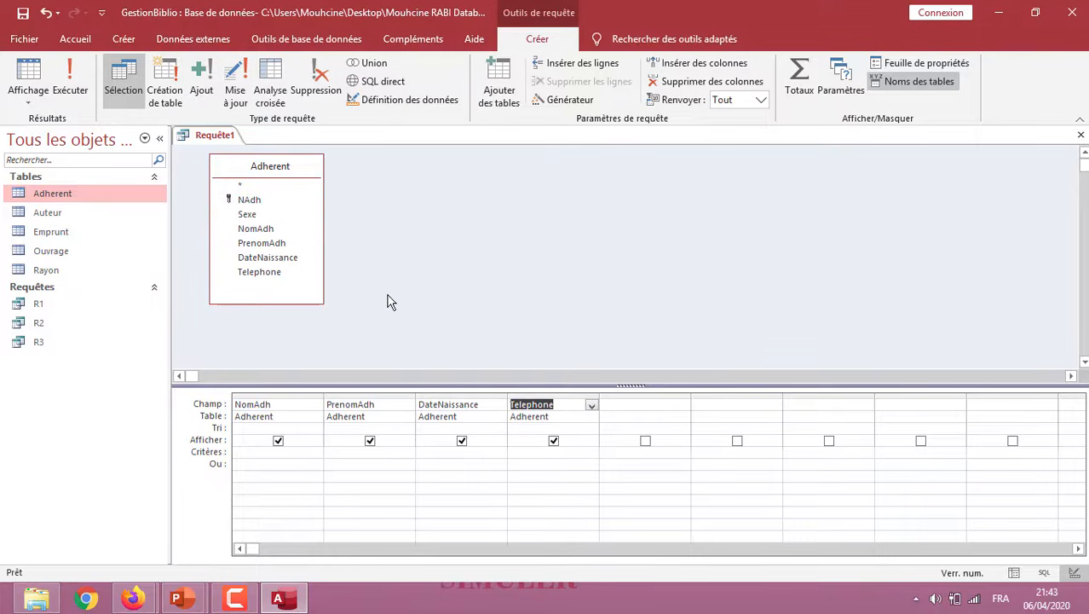
# Enter the criterion Comme "F*" for NomAdh and run the query
pyautogui.click(264, 451)
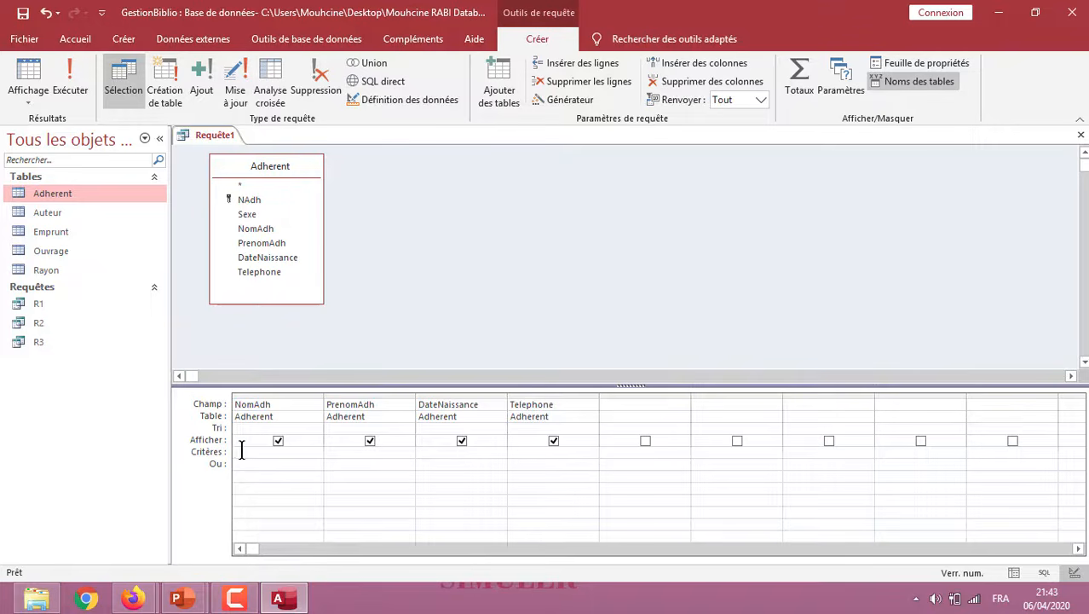
pyautogui.write('*')
pyautogui.write('F')
pyautogui.write('*')
pyautogui.write('"')
pyautogui.click(279, 475)
pyautogui.click(71, 77)
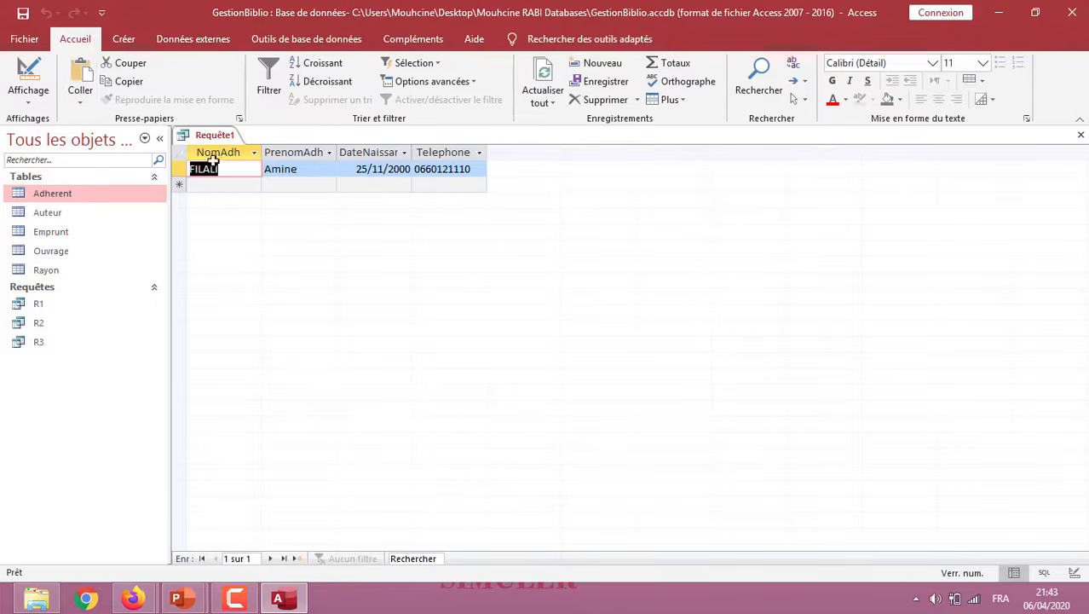
# Try retyping the member's last name in the result with only its first letter capitalised, and return the query to design mode
pyautogui.write('Filali')
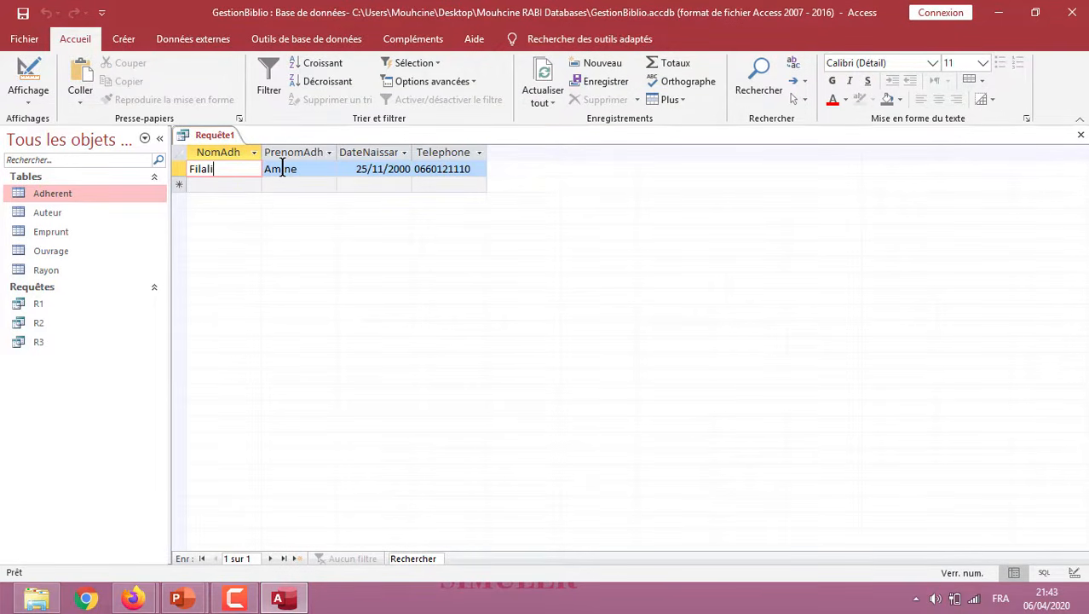
pyautogui.click(32, 97)
pyautogui.click(60, 199)
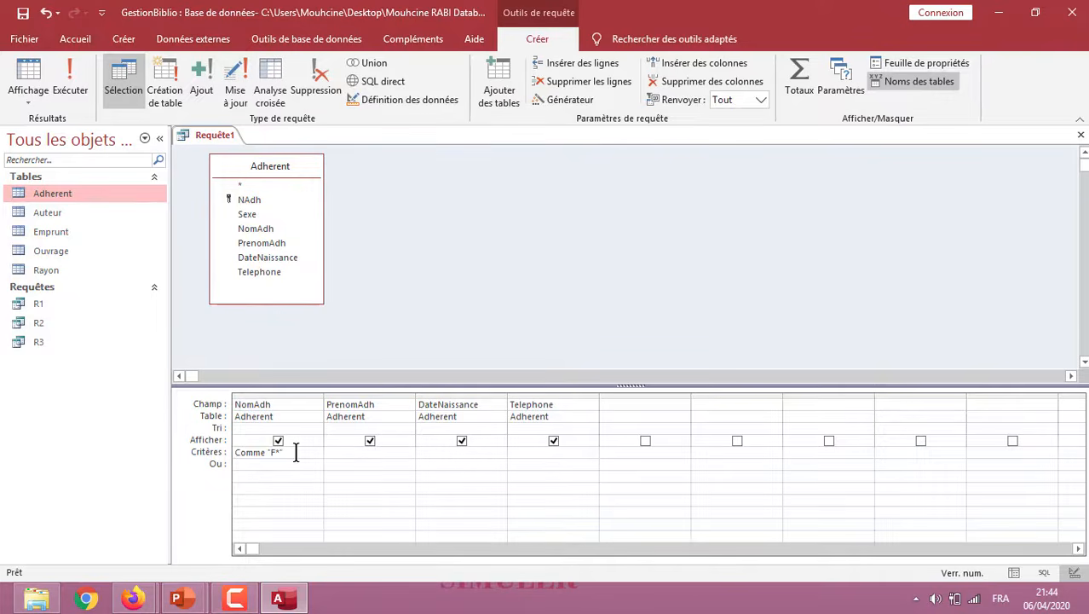
# Change the NomAdh criterion to Comme "?i*" and run the query
pyautogui.press('BackSpace')
pyautogui.press('BackSpace')
pyautogui.press('BackSpace')
pyautogui.write('?i*')
pyautogui.click(70, 90)
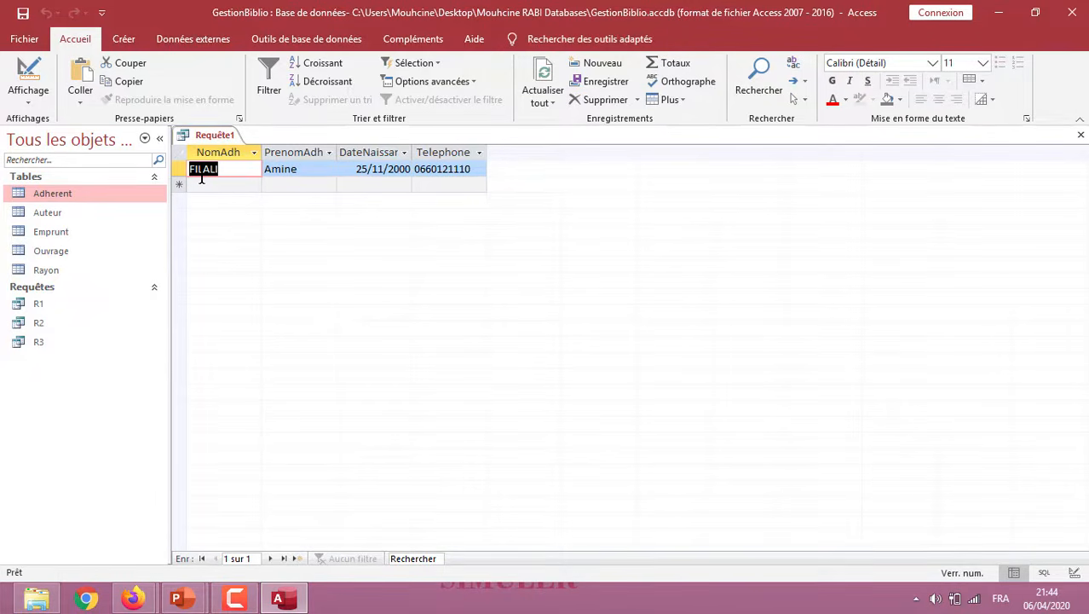
# Return the query to design mode and save it as R4
pyautogui.click(33, 102)
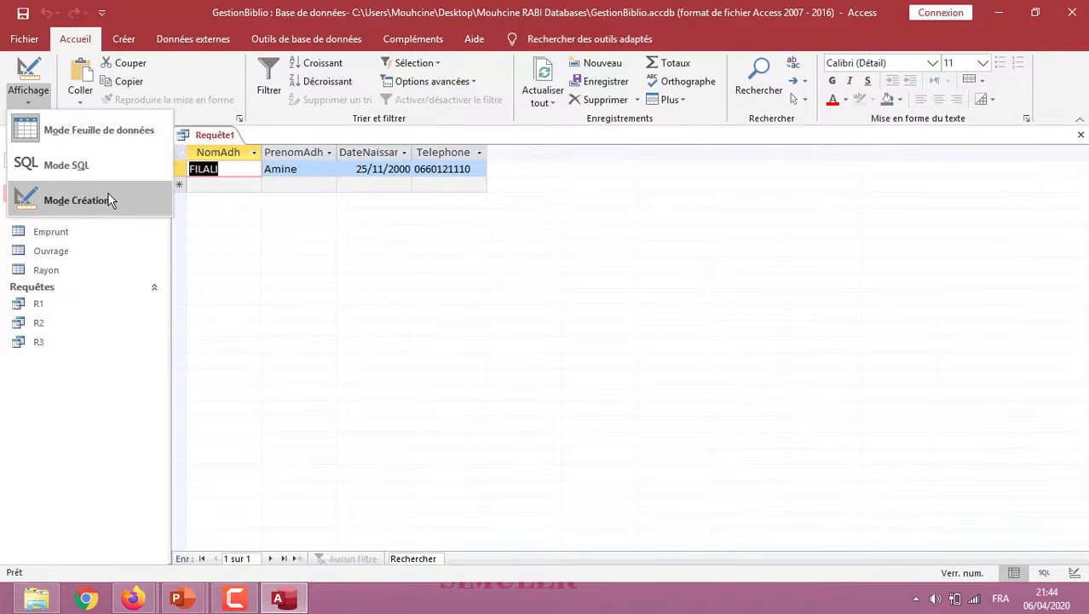
pyautogui.click(77, 200)
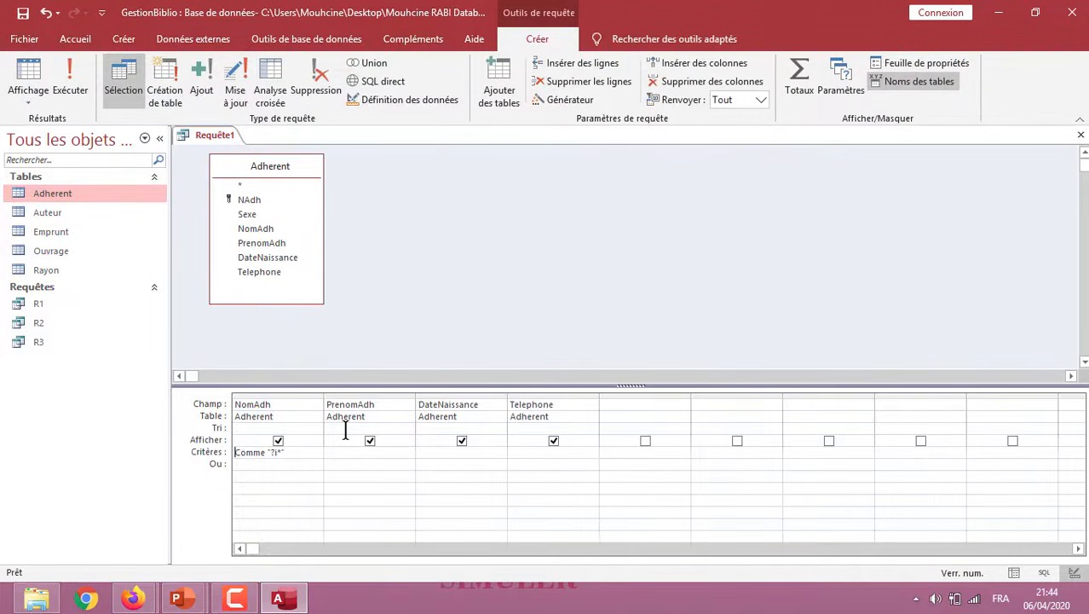
pyautogui.click(23, 15)
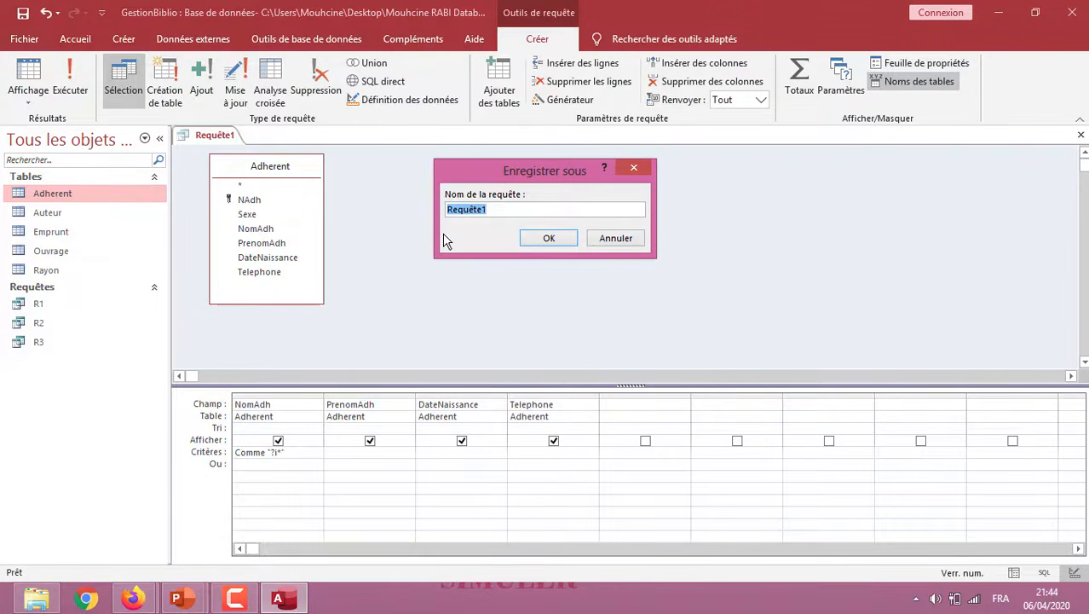
pyautogui.write('R4')
pyautogui.click(552, 240)
# Switch to the PowerPoint slideshow and advance to the slide on creating a calculated field
pyautogui.hotkey('alt', 'Tab')
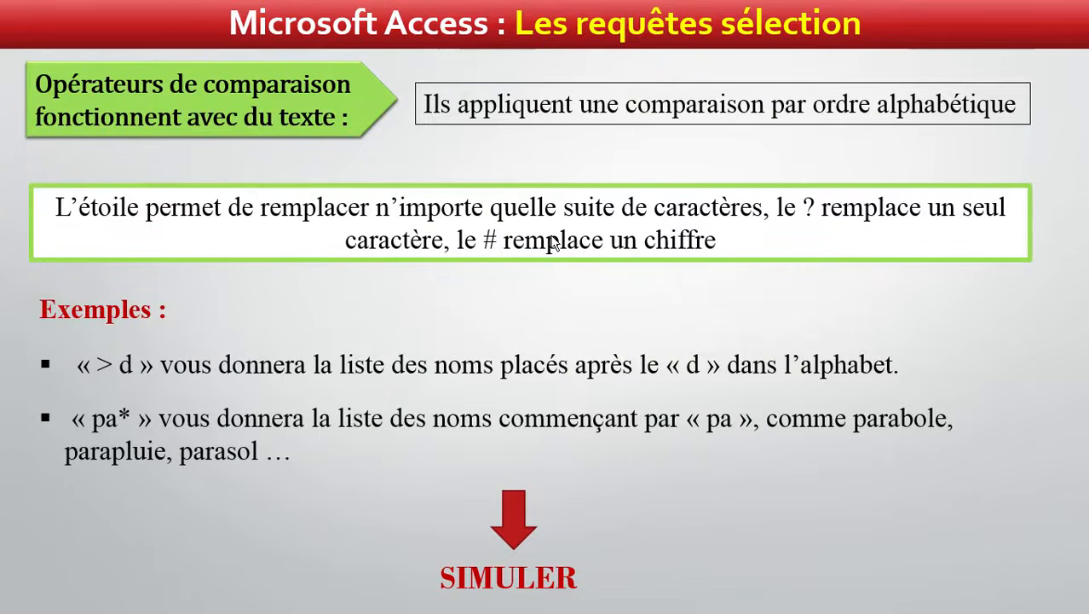
pyautogui.click(552, 243)
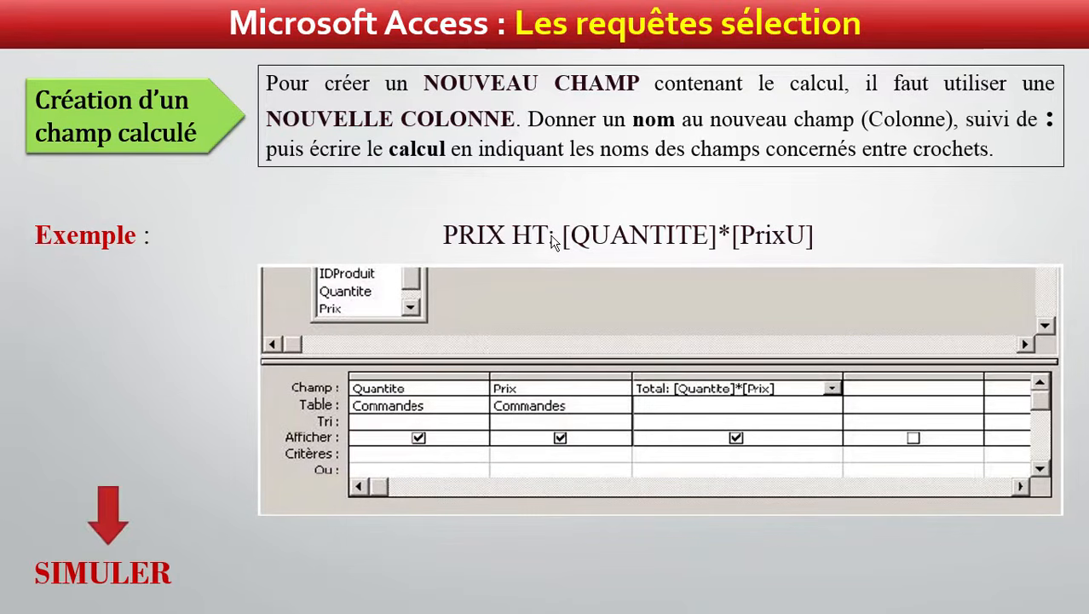
# Switch back to Access, close the R4 query and open the Ouvrage table to view its records
pyautogui.hotkey('alt', 'Tab')
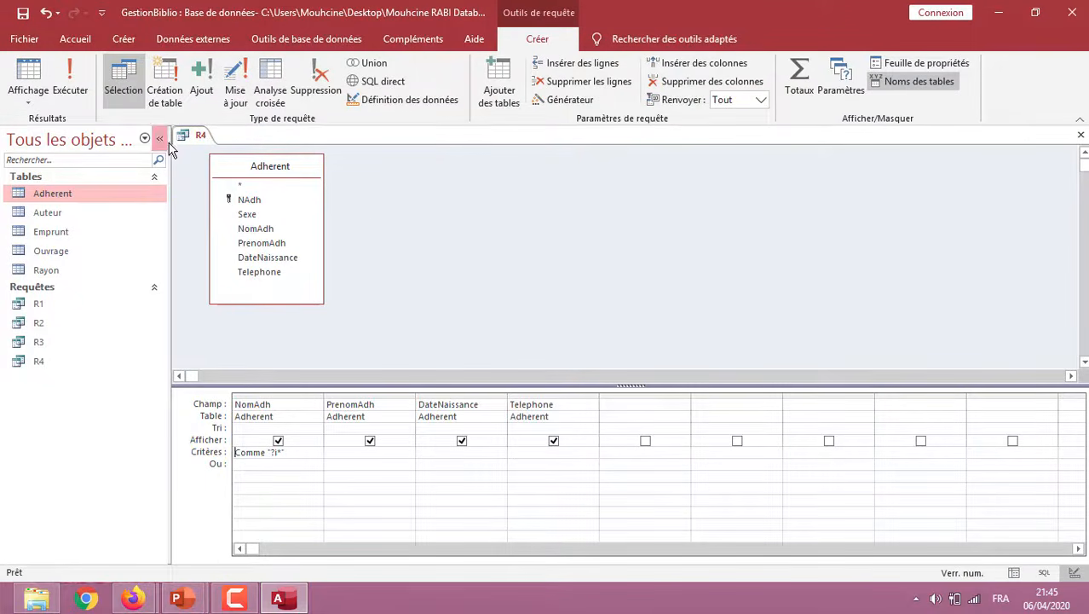
pyautogui.rightClick(198, 136)
pyautogui.click(225, 165)
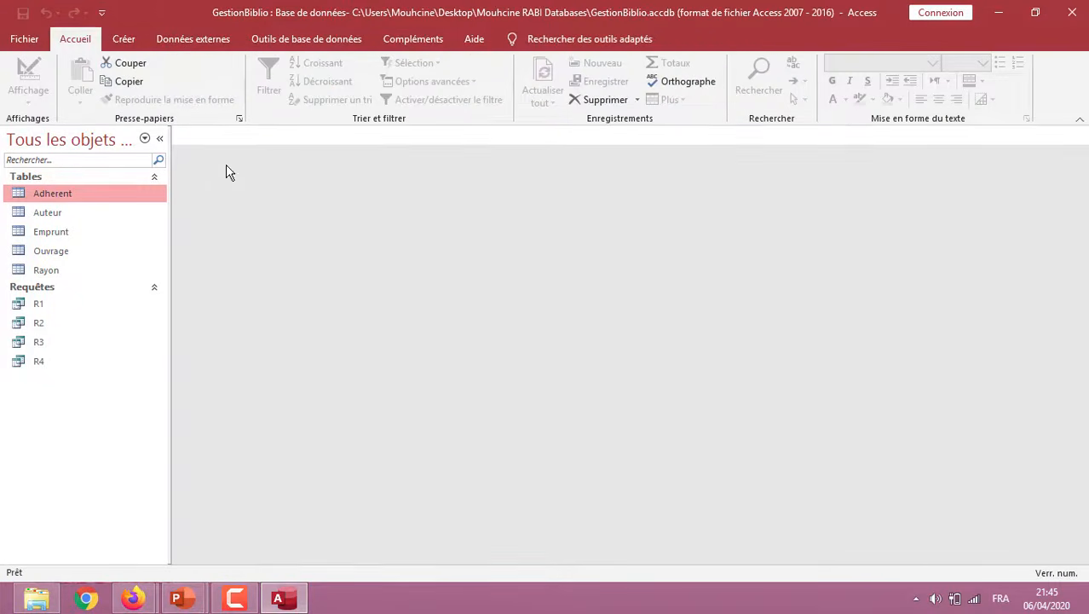
pyautogui.click(123, 39)
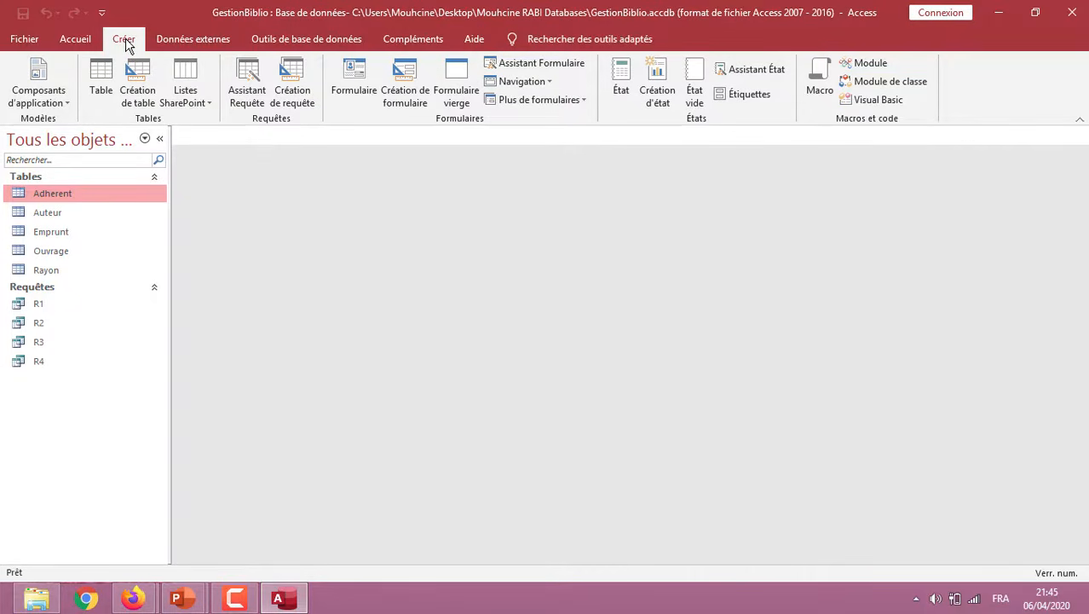
pyautogui.doubleClick(59, 254)
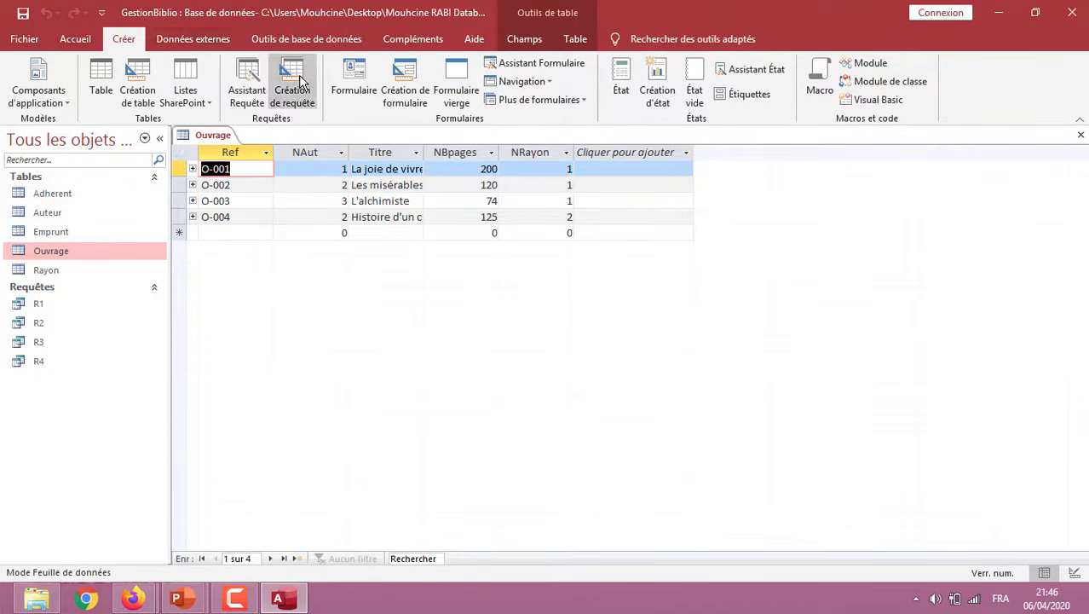
# Create a new design-mode query based on the Ouvrage table and enlarge the table box
pyautogui.click(298, 79)
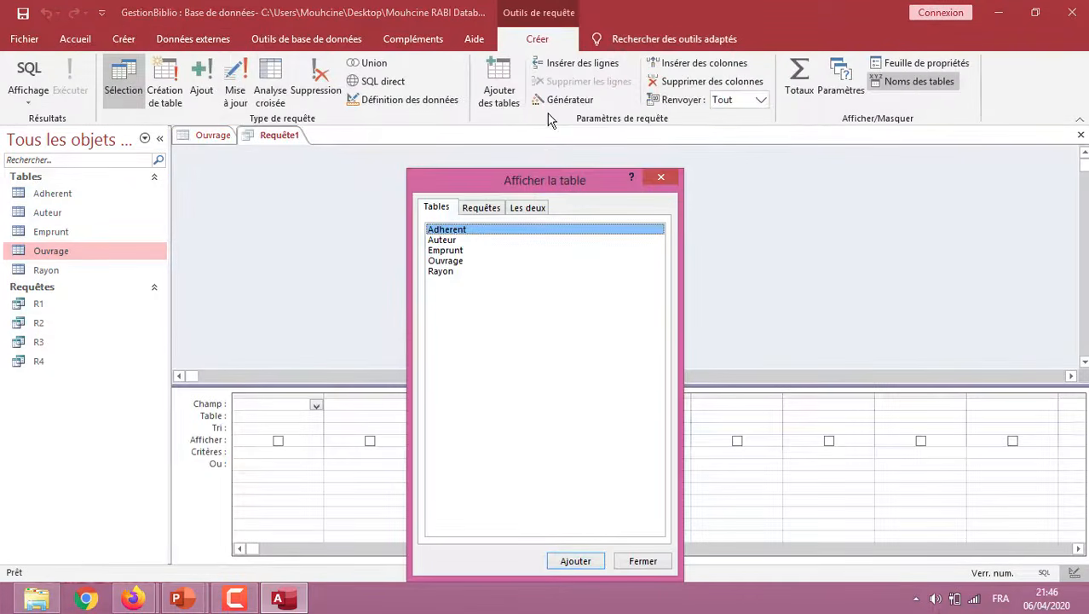
pyautogui.moveTo(489, 180); pyautogui.dragTo(732, 101)
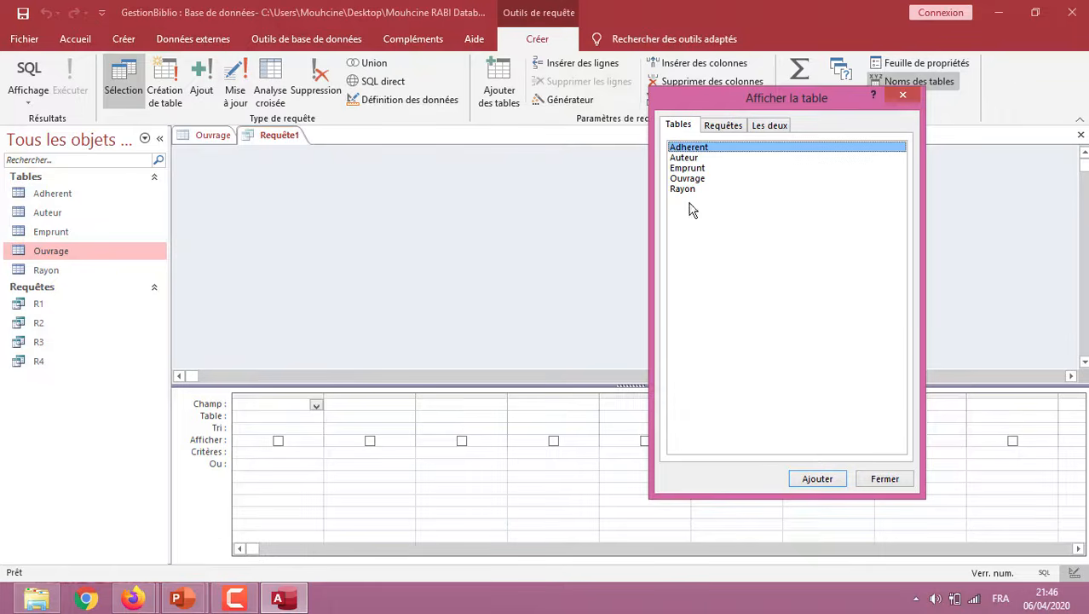
pyautogui.doubleClick(694, 179)
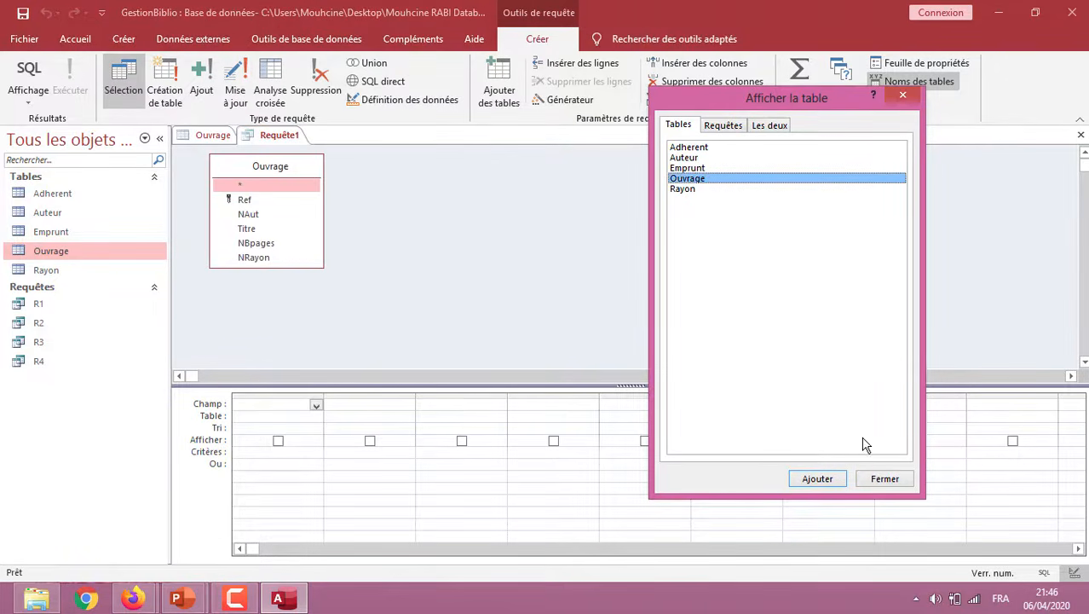
pyautogui.click(882, 478)
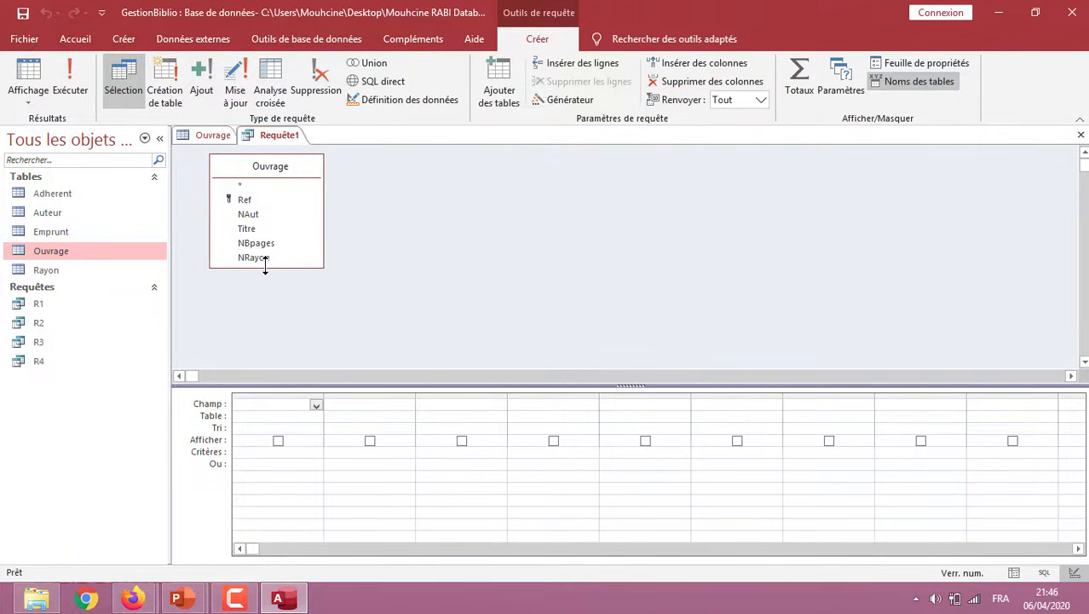
pyautogui.moveTo(266, 267); pyautogui.dragTo(265, 296)
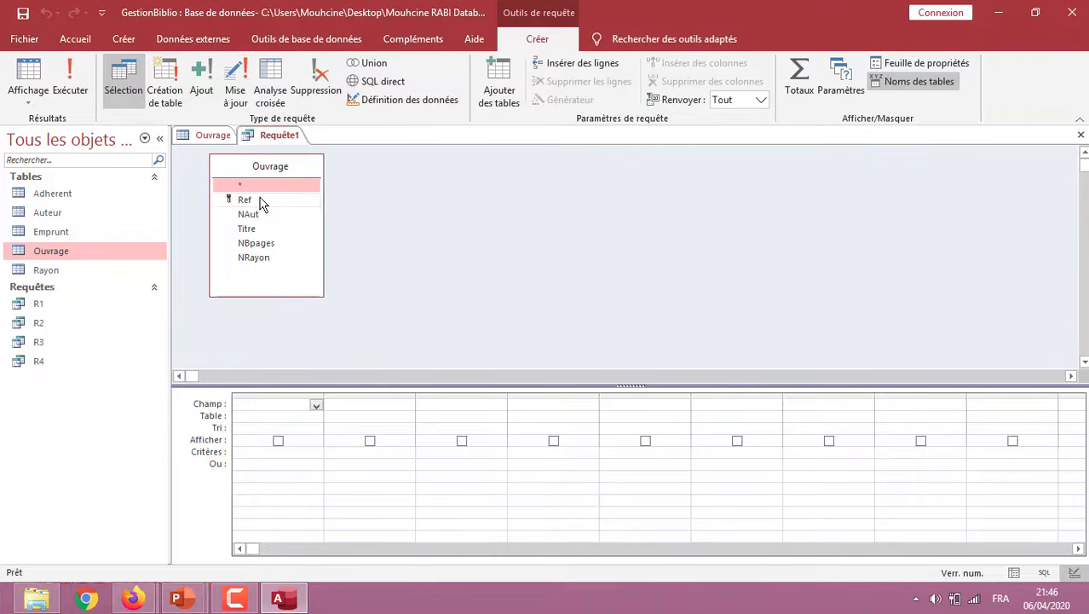
# Add the Ref, Titre and NBpages fields from Ouvrage to the query grid
pyautogui.doubleClick(254, 204)
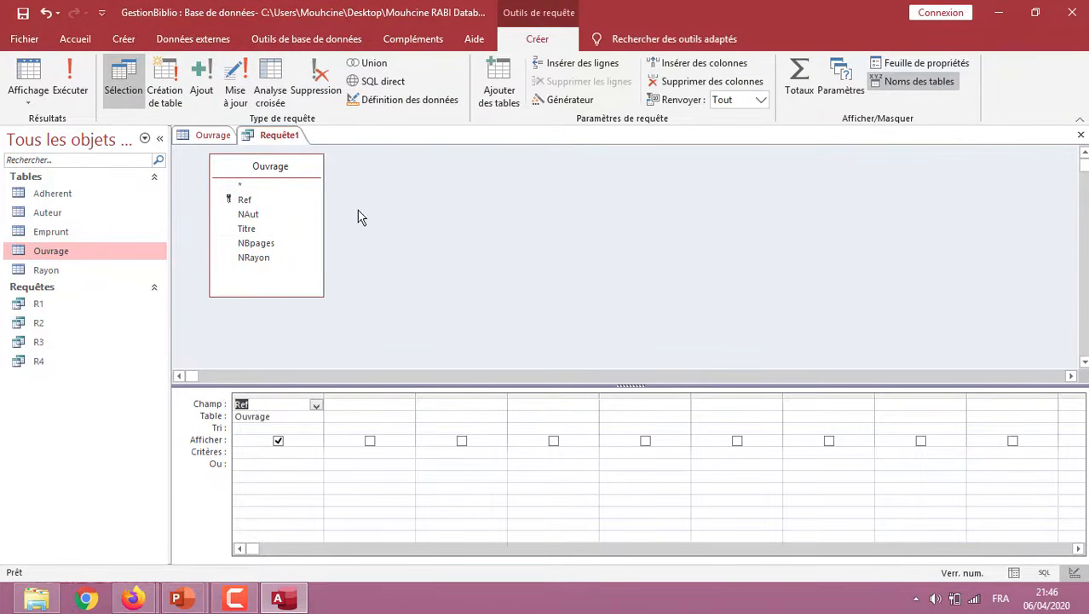
pyautogui.doubleClick(253, 230)
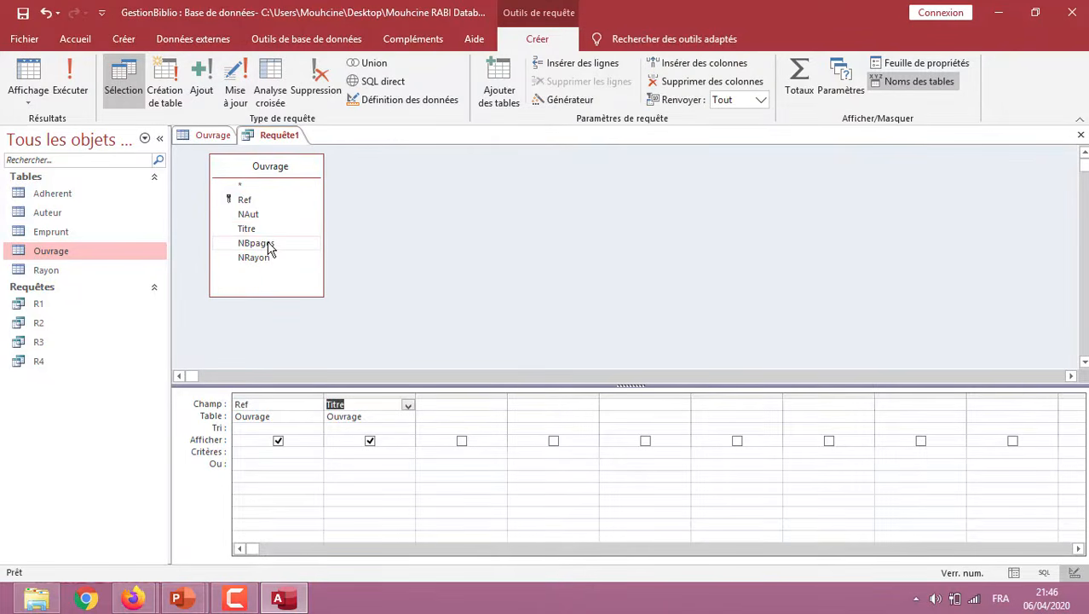
pyautogui.doubleClick(268, 245)
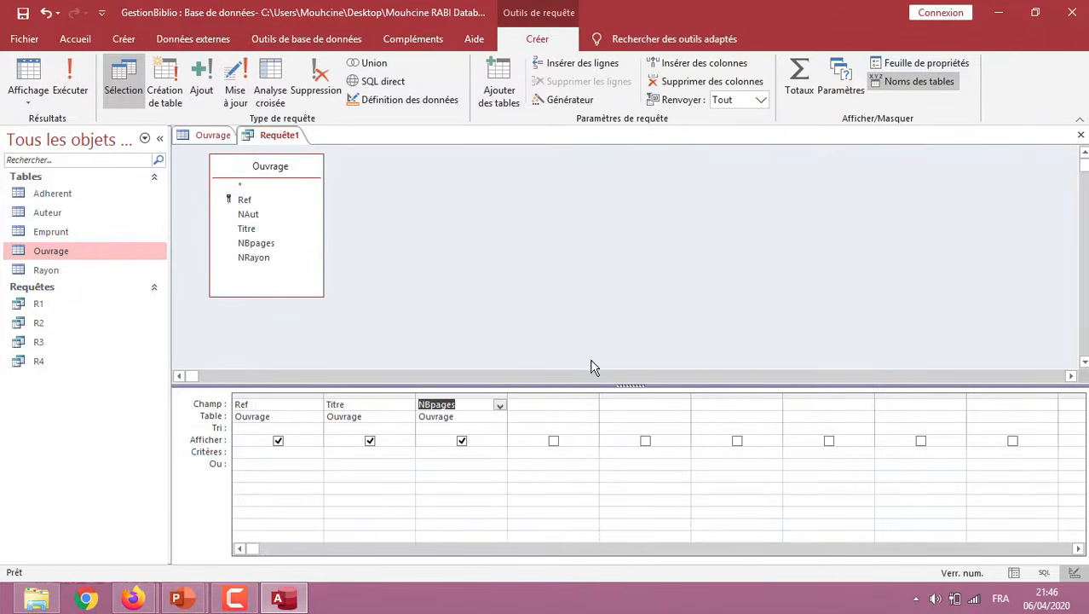
pyautogui.click(533, 410)
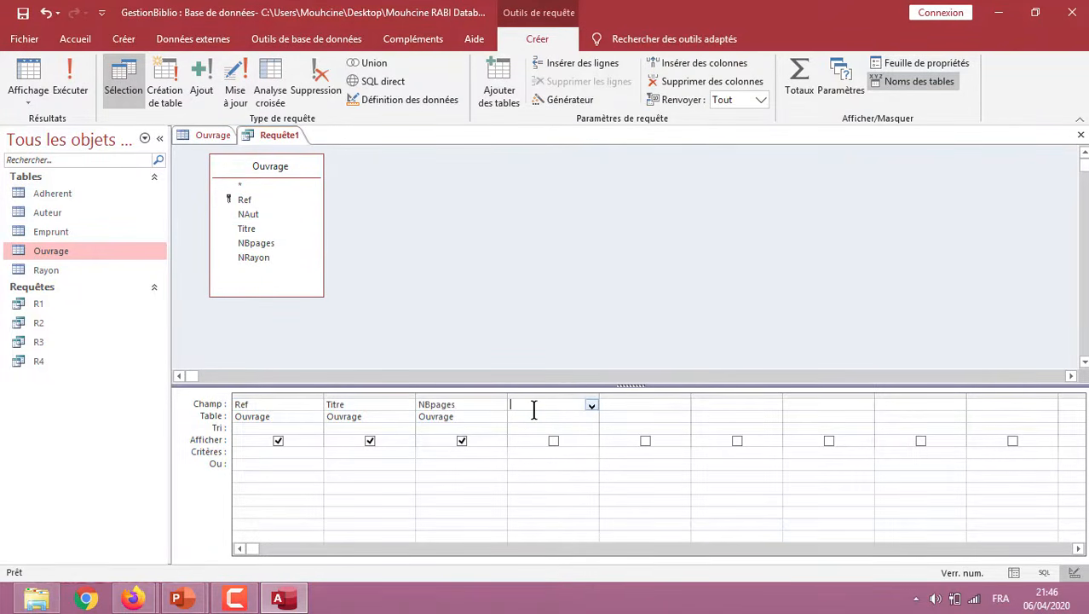
# Run the query and widen the Titre column to show the full book titles
pyautogui.click(72, 85)
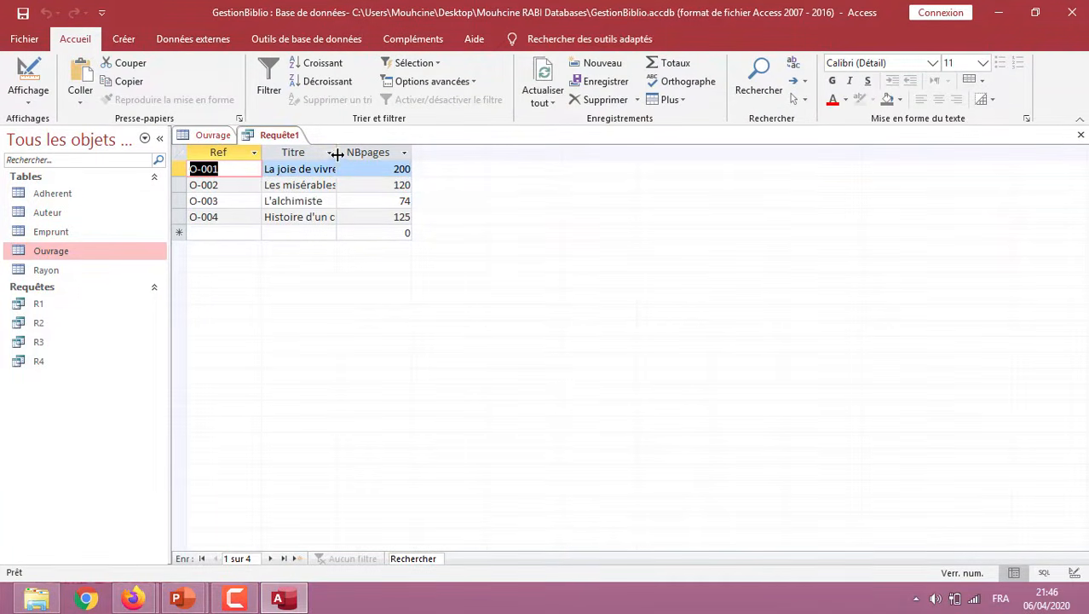
pyautogui.moveTo(336, 152); pyautogui.dragTo(390, 153)
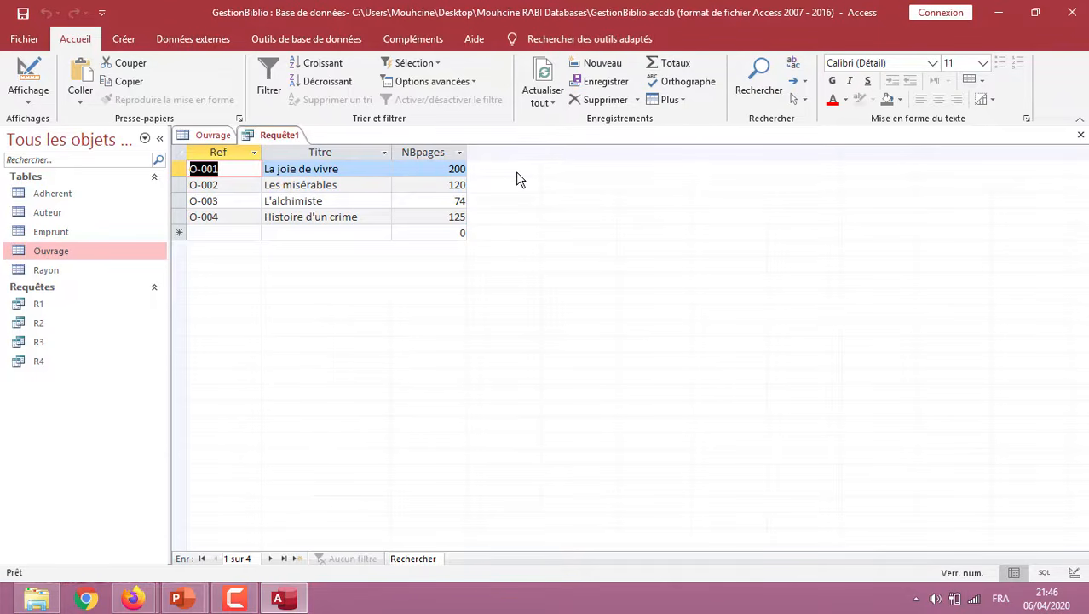
# Return the query to design mode and begin a calculated field, Coût:[NBPages], in the first empty grid column
pyautogui.click(25, 102)
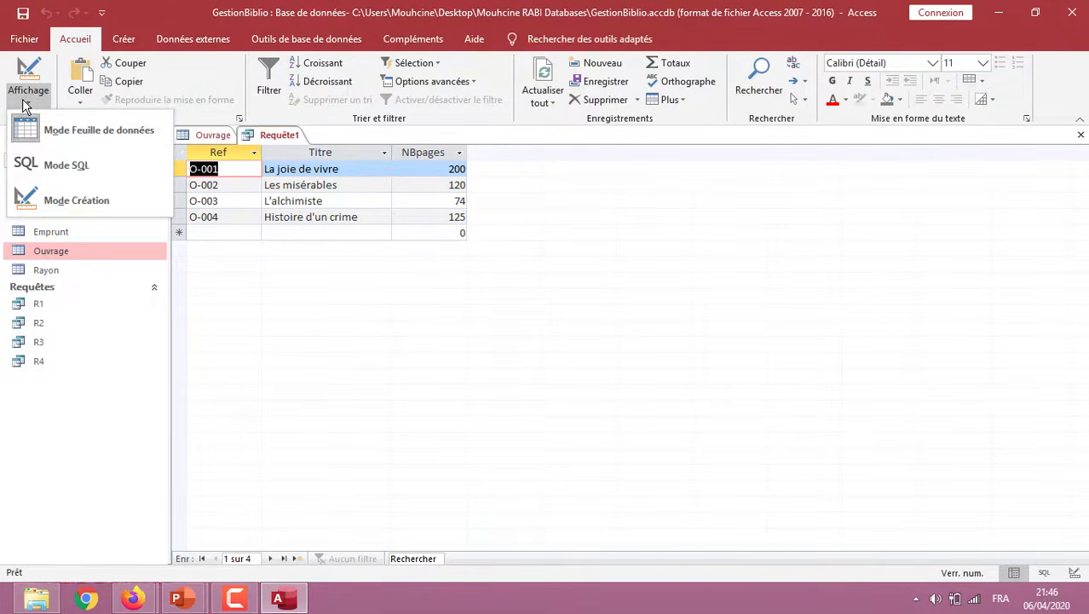
pyautogui.click(85, 198)
pyautogui.click(525, 402)
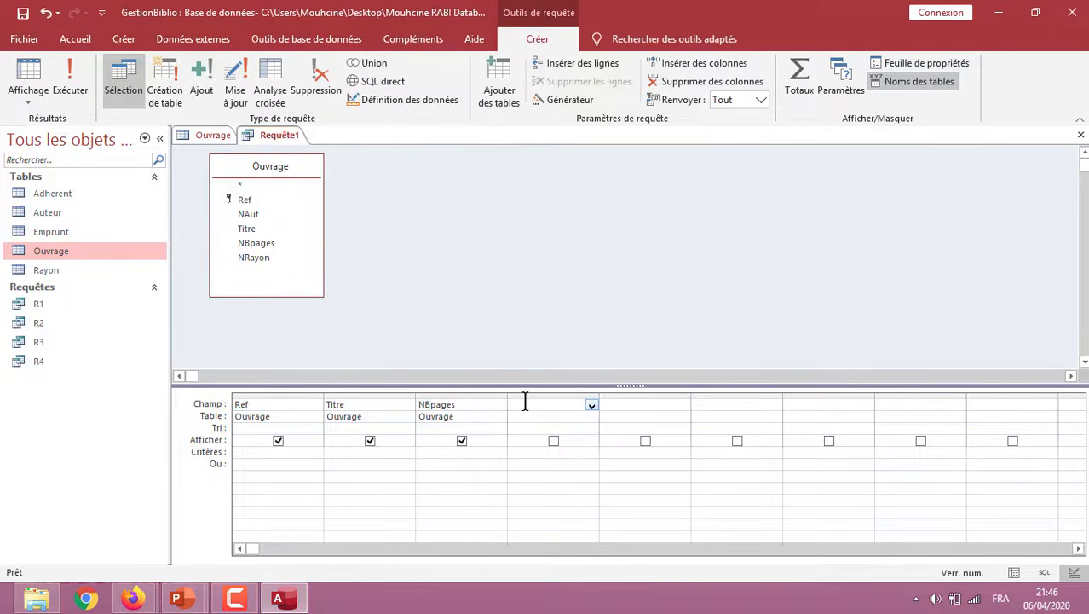
pyautogui.write('Cout')
pyautogui.write(':')
pyautogui.write('[NBPag')
pyautogui.write('es')
pyautogui.write(']')
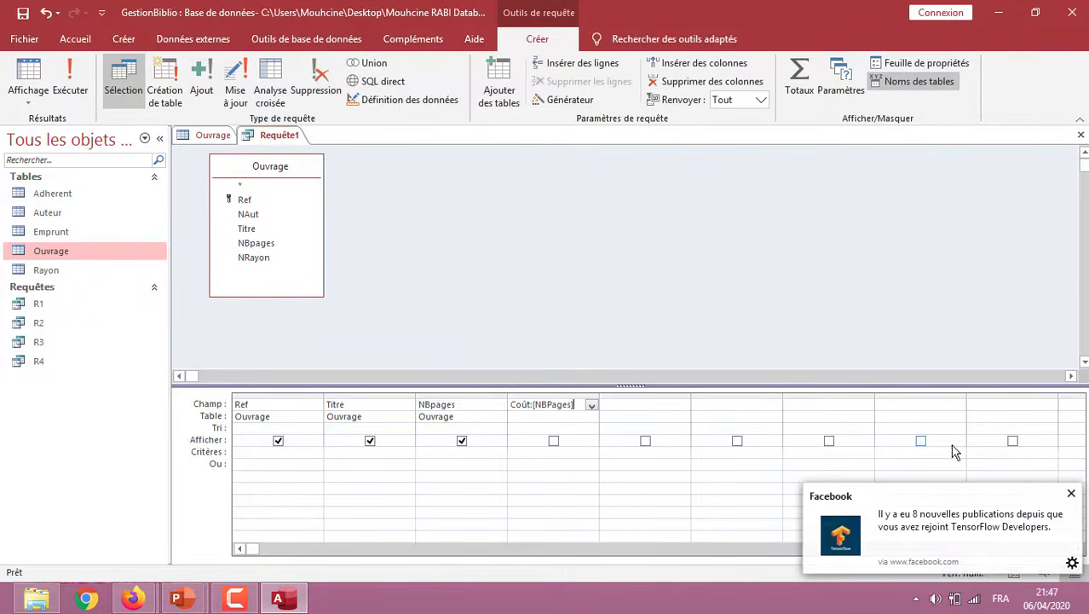
pyautogui.click(1070, 494)
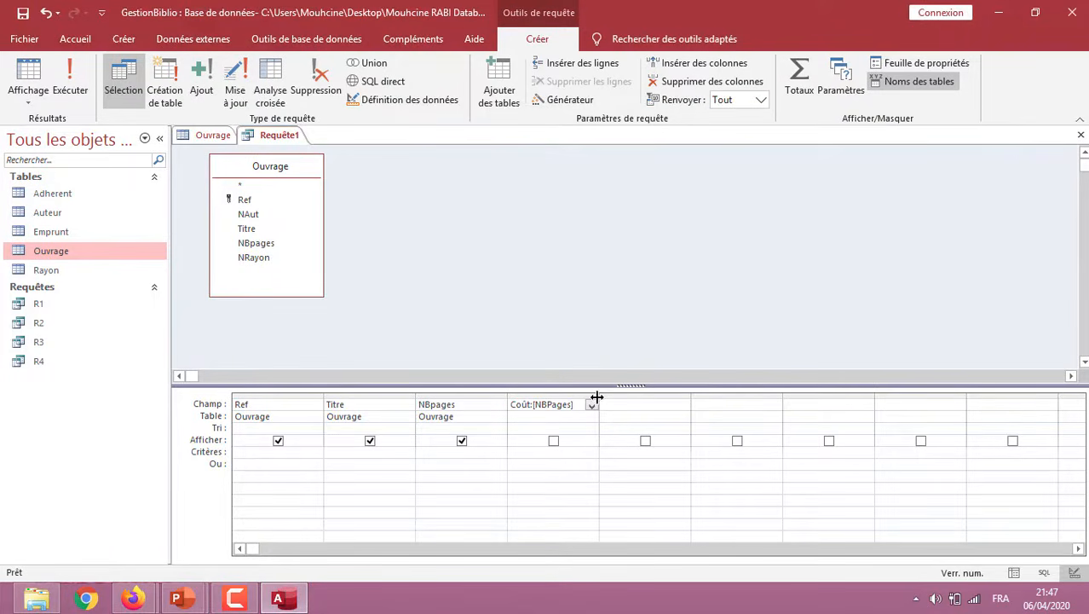
# Widen the calculated column, complete its expression as Coût:[NBPages]*0,25 and run the query
pyautogui.moveTo(600, 395); pyautogui.dragTo(681, 400)
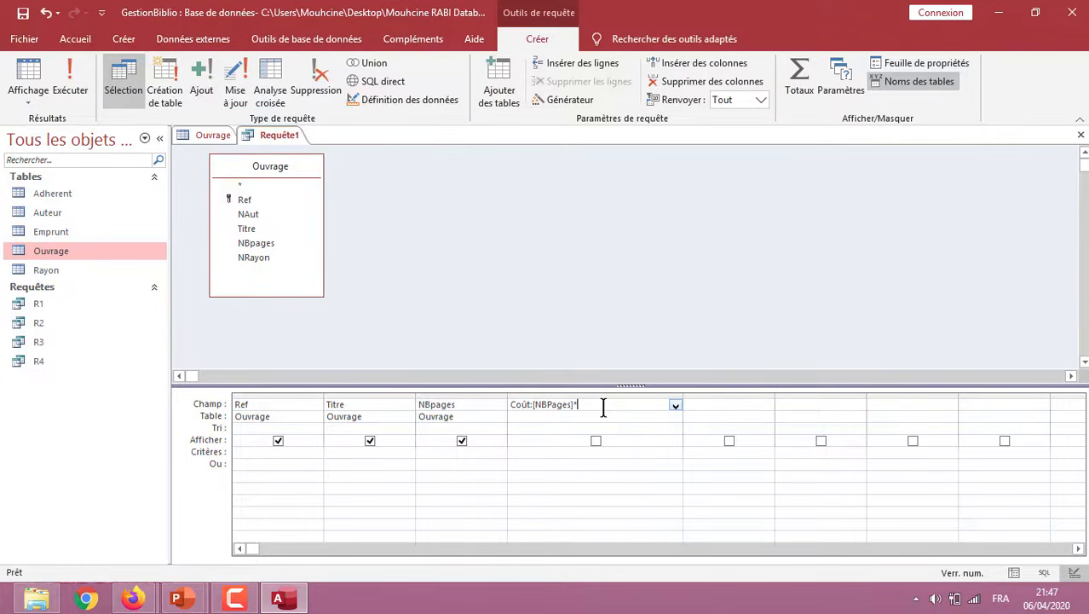
pyautogui.write('0,25')
pyautogui.click(70, 86)
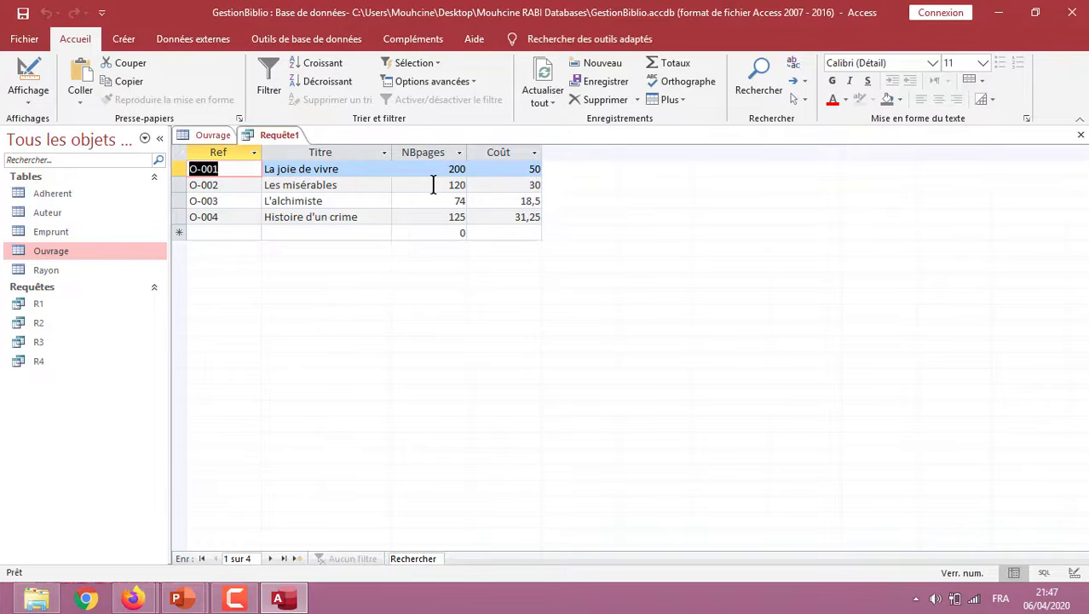
# Switch the query containing the Coût field back to design mode
pyautogui.click(28, 99)
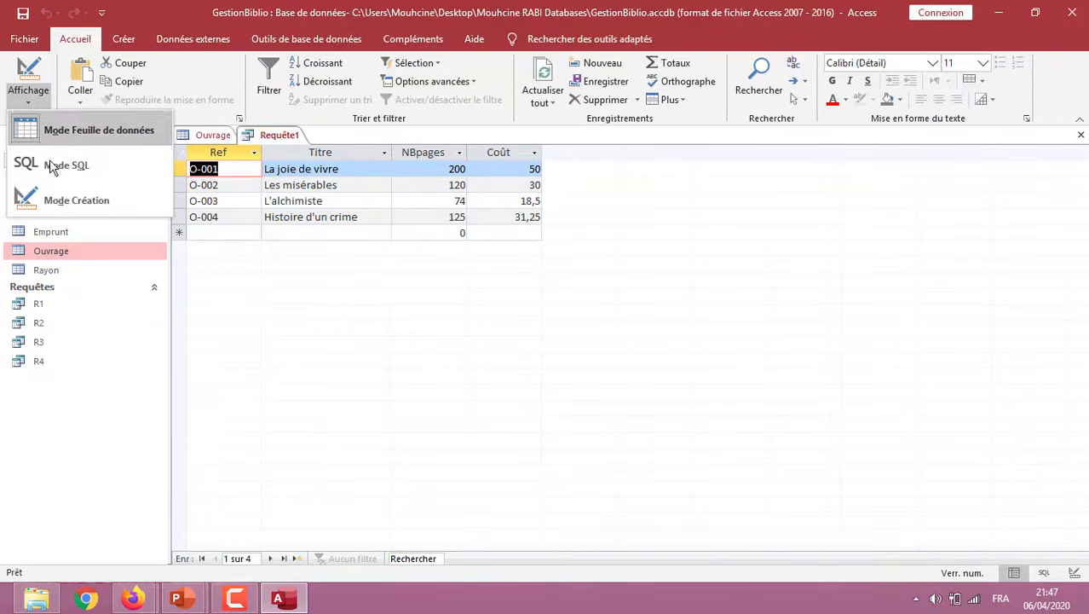
pyautogui.click(55, 199)
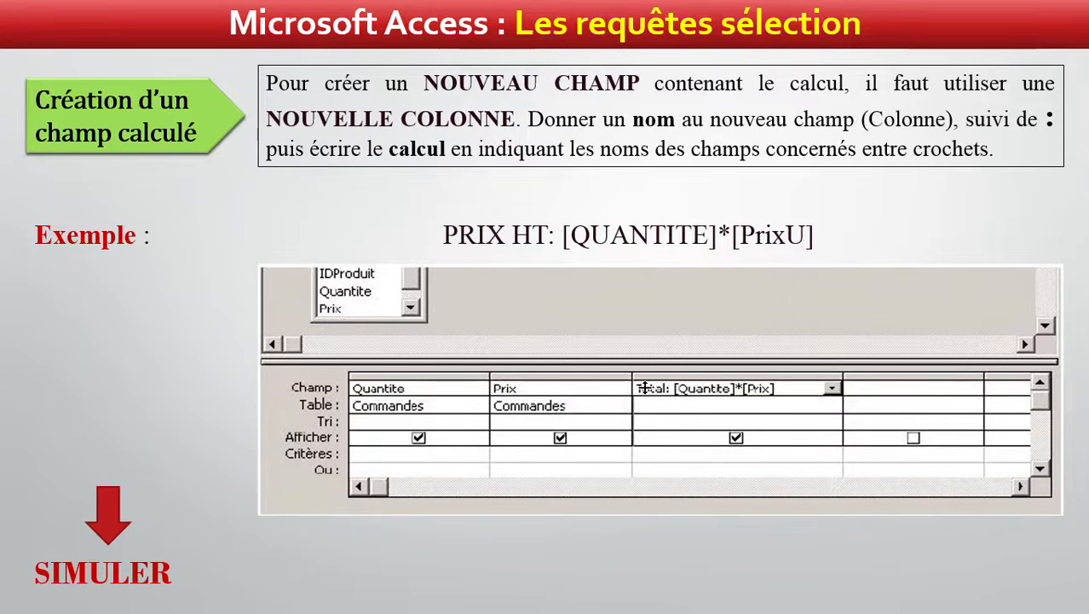
pyautogui.press('Right')
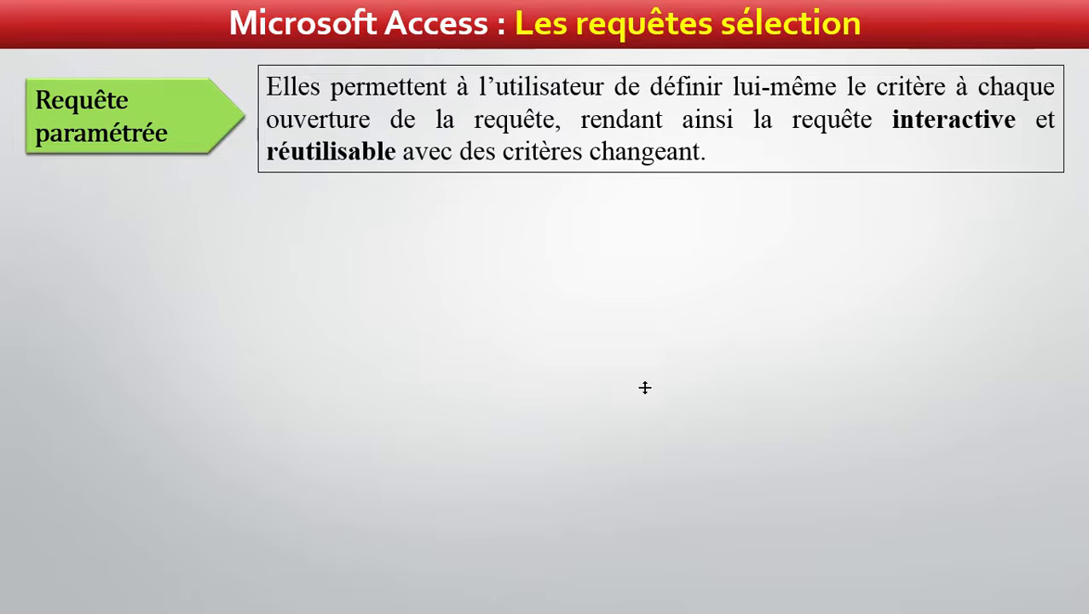
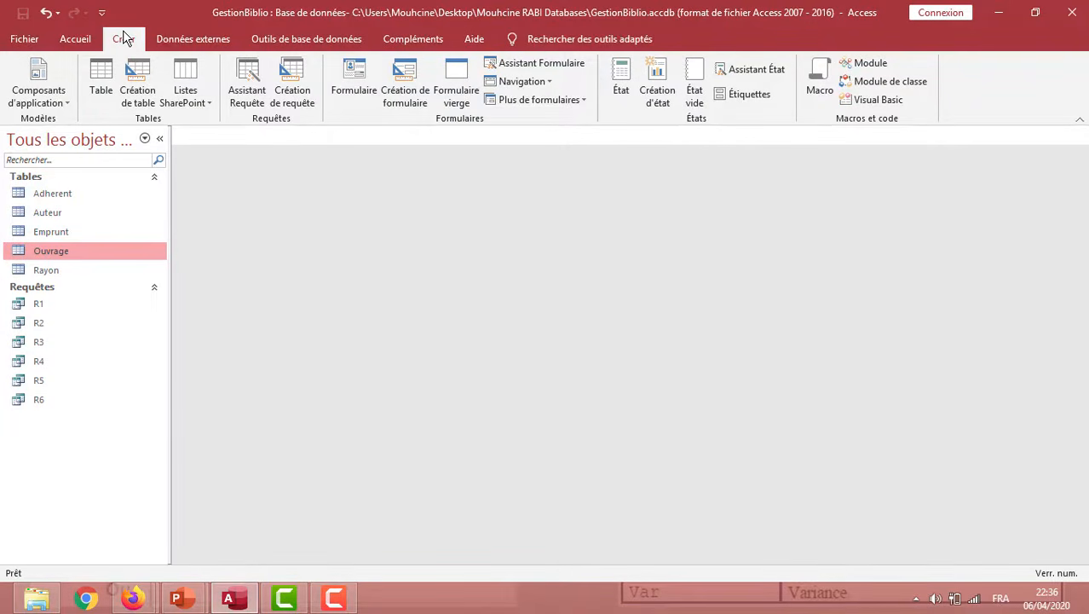
# Create a query in design mode on the Ouvrage table and enable the totals row (Opération) in its grid
pyautogui.click(292, 92)
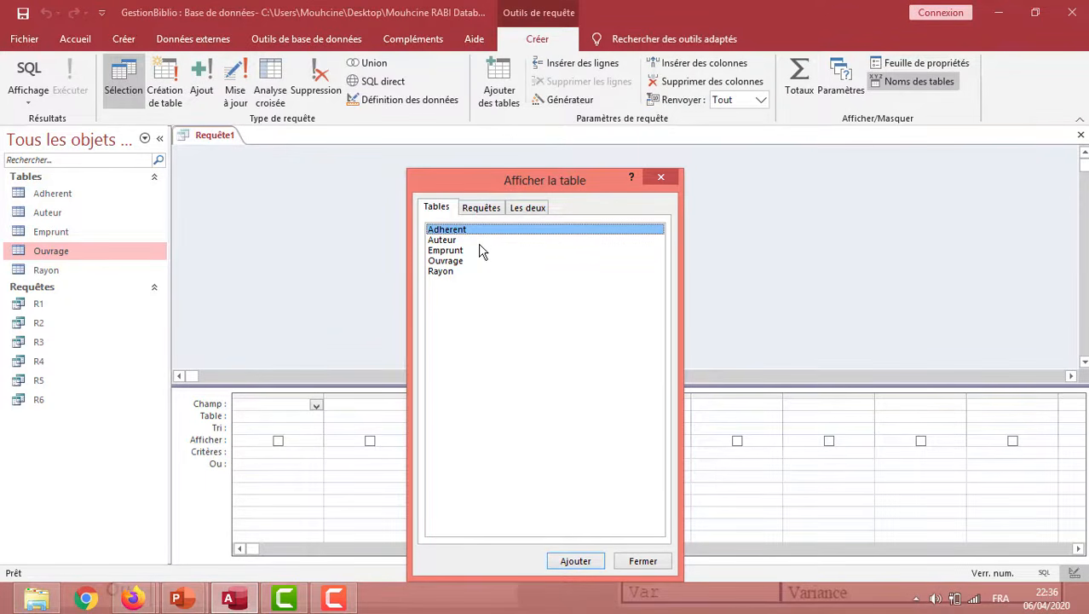
pyautogui.doubleClick(455, 261)
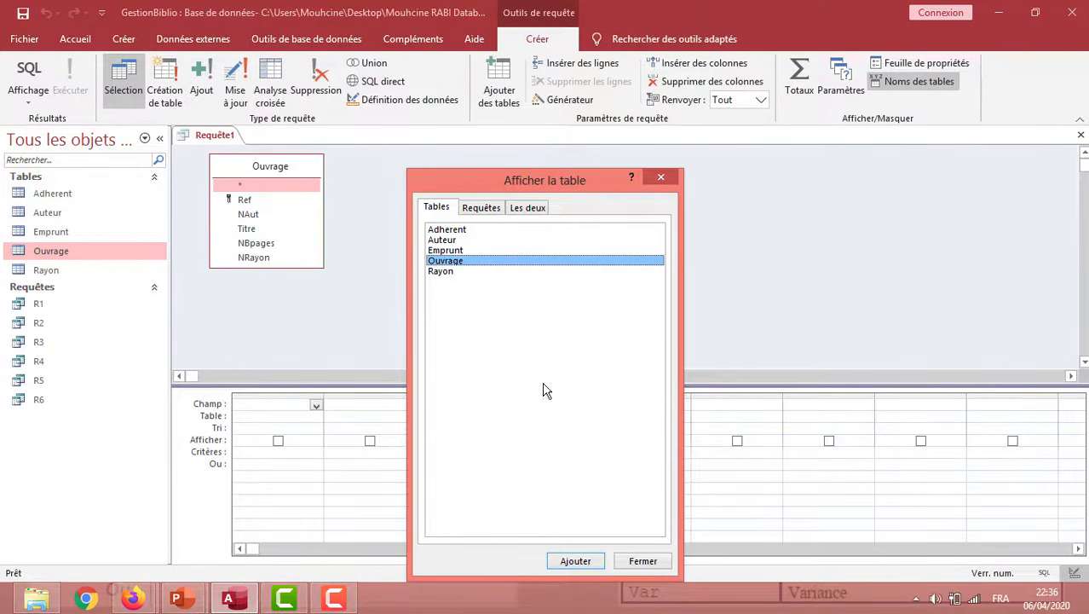
pyautogui.click(643, 561)
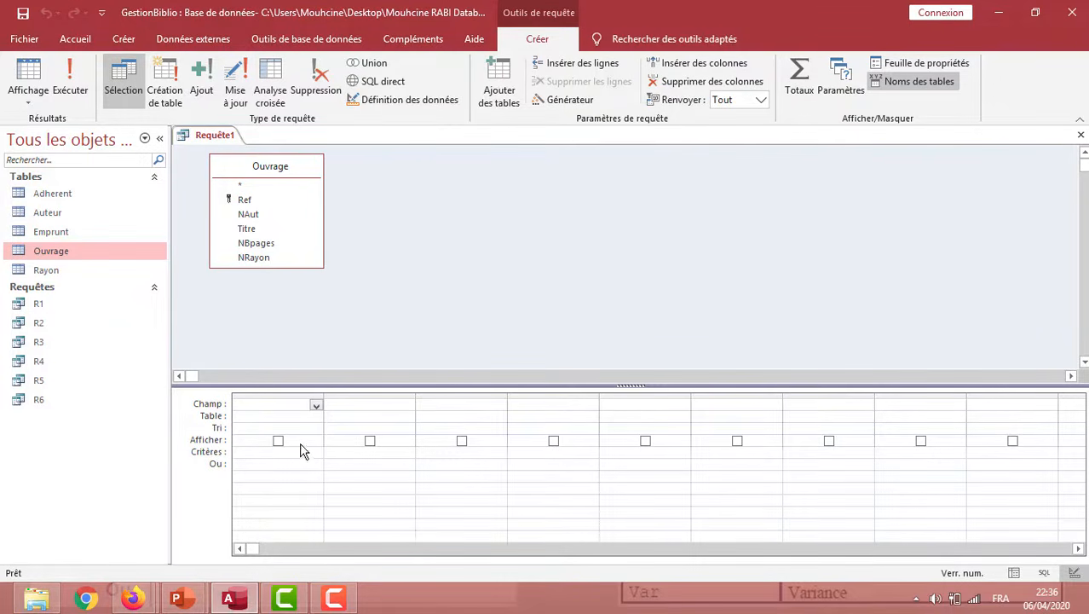
pyautogui.click(805, 67)
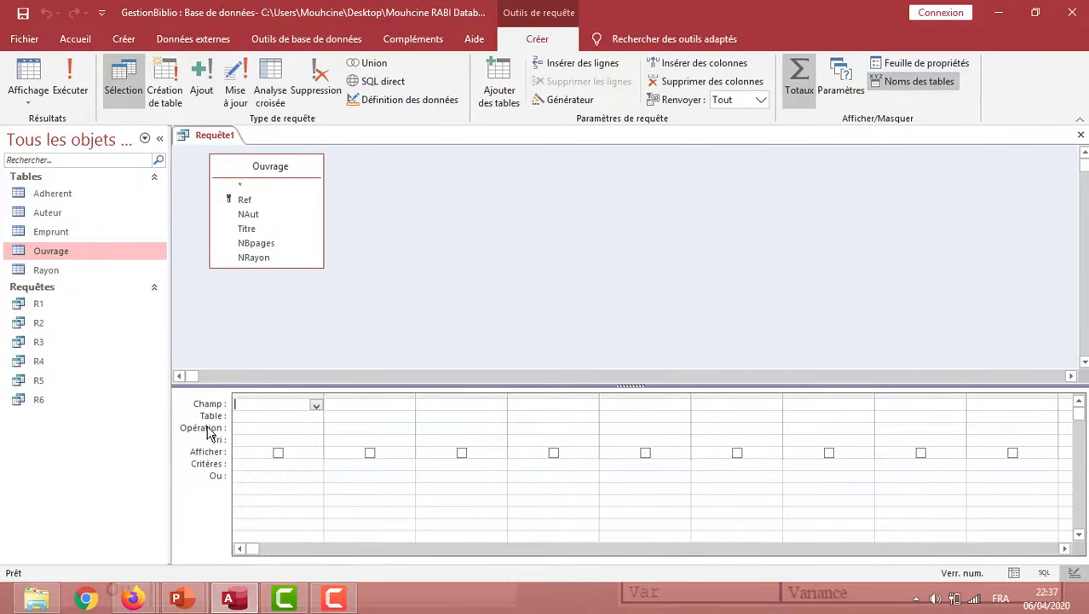
# Add NAut twice, grouping by the first and setting the second's operation to Compte, and run the query
pyautogui.doubleClick(259, 220)
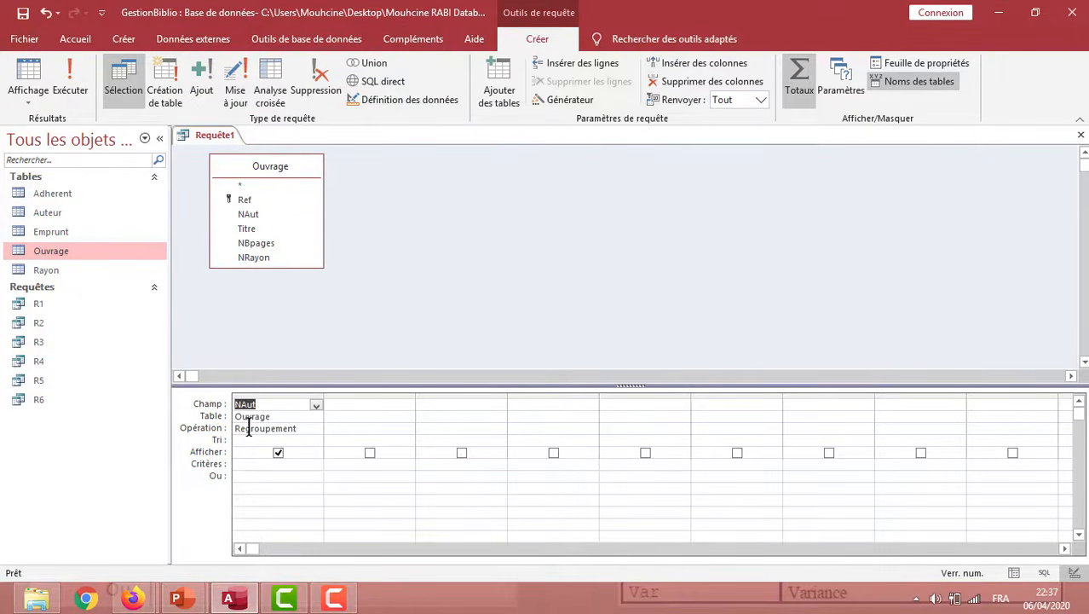
pyautogui.click(348, 406)
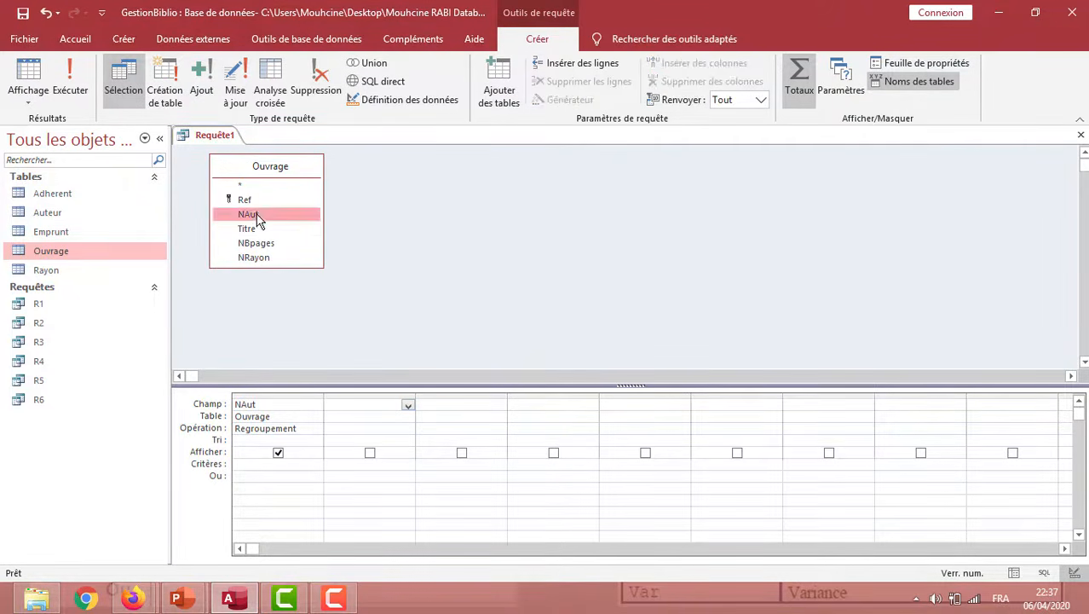
pyautogui.doubleClick(255, 215)
pyautogui.click(364, 428)
pyautogui.click(408, 429)
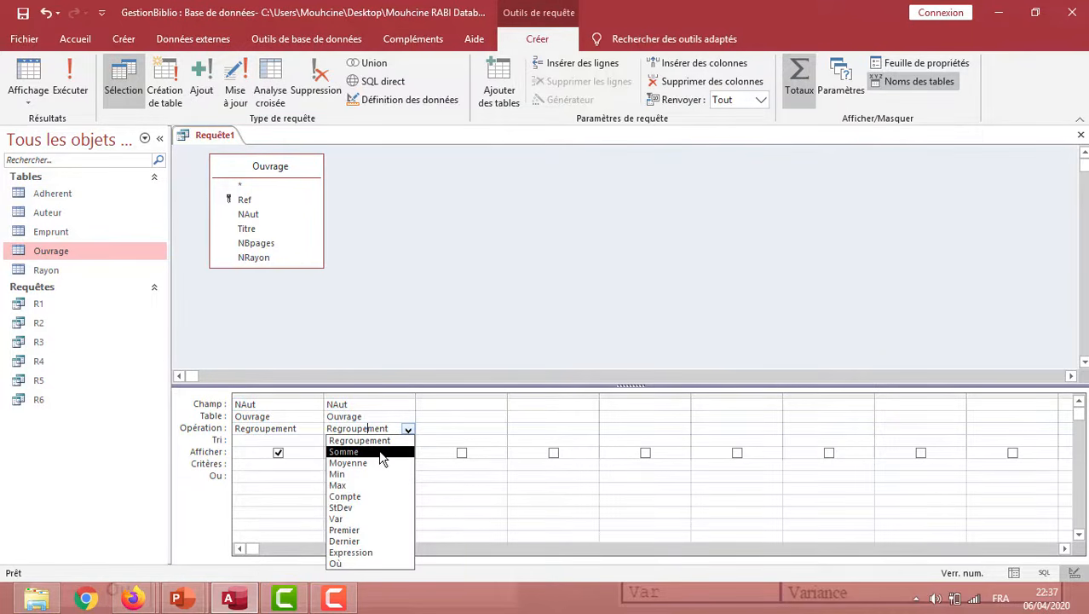
pyautogui.click(369, 496)
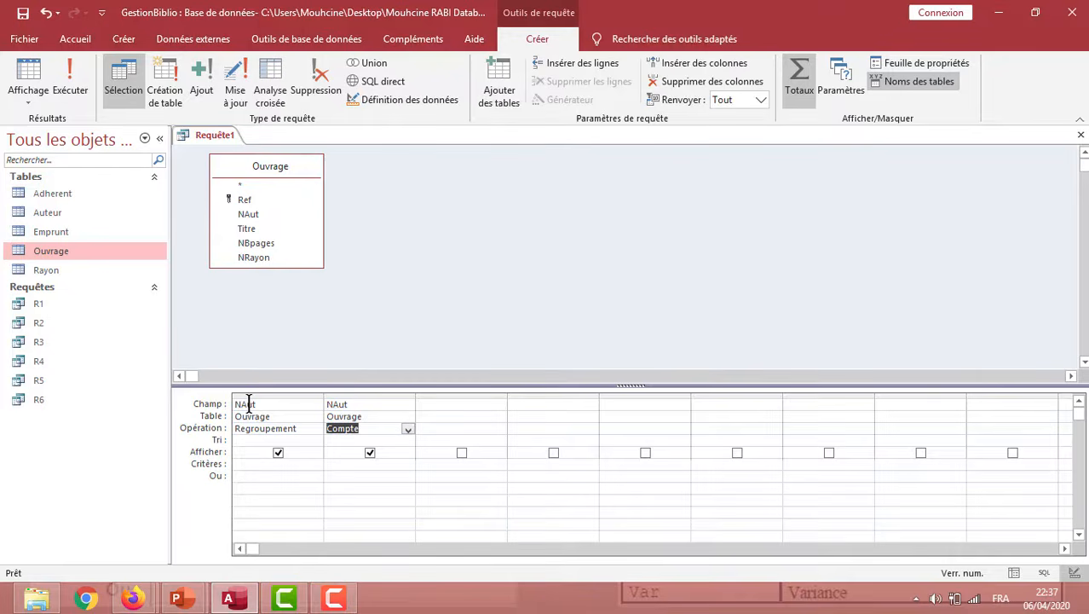
pyautogui.click(77, 85)
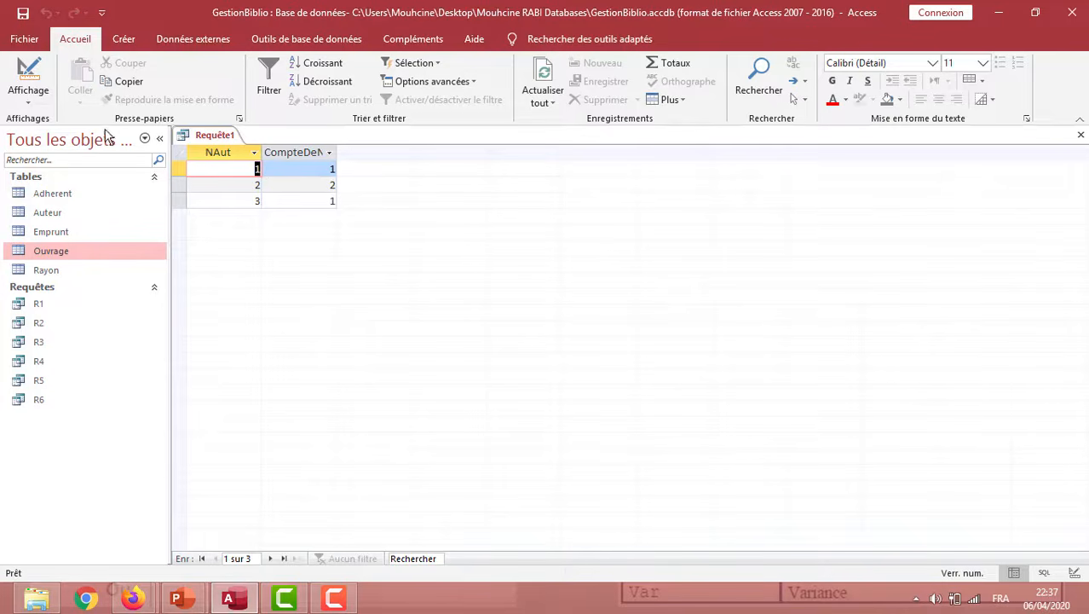
# Return the query to design mode and add the Auteur table beside Ouvrage
pyautogui.click(25, 100)
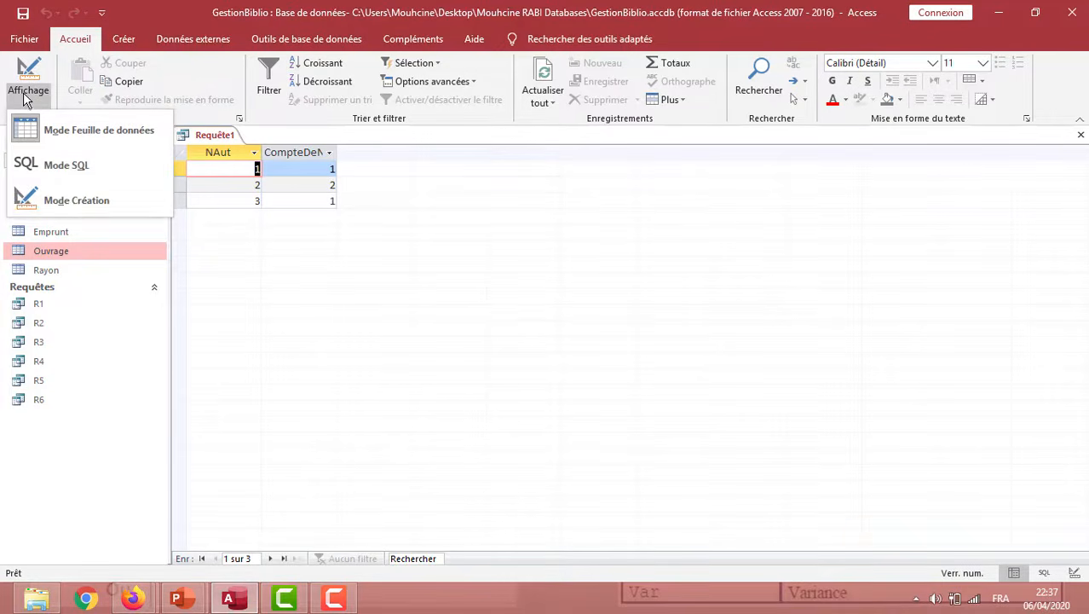
pyautogui.click(88, 197)
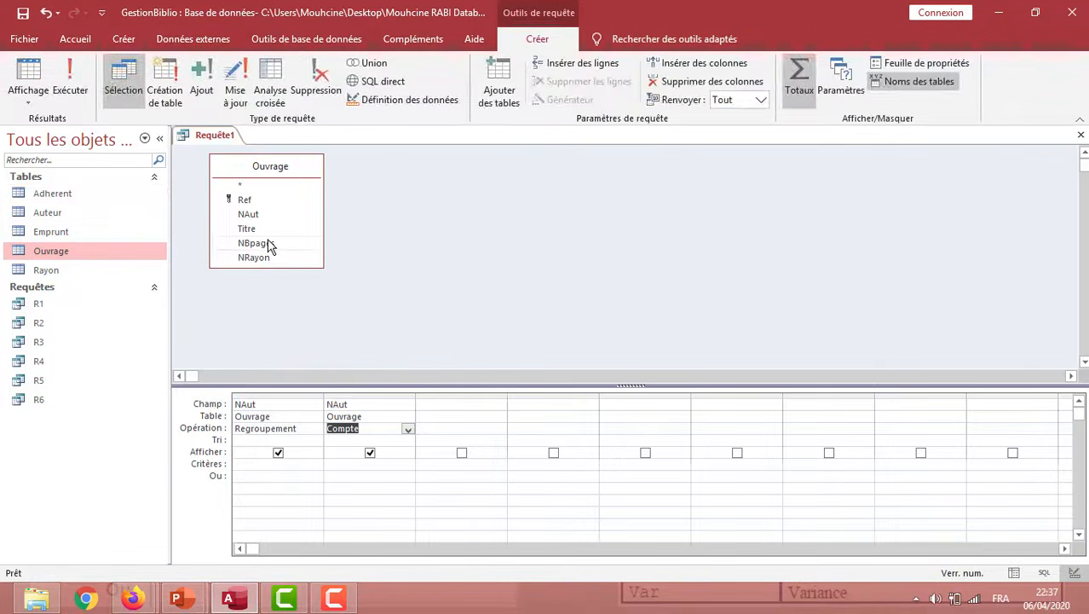
pyautogui.rightClick(417, 212)
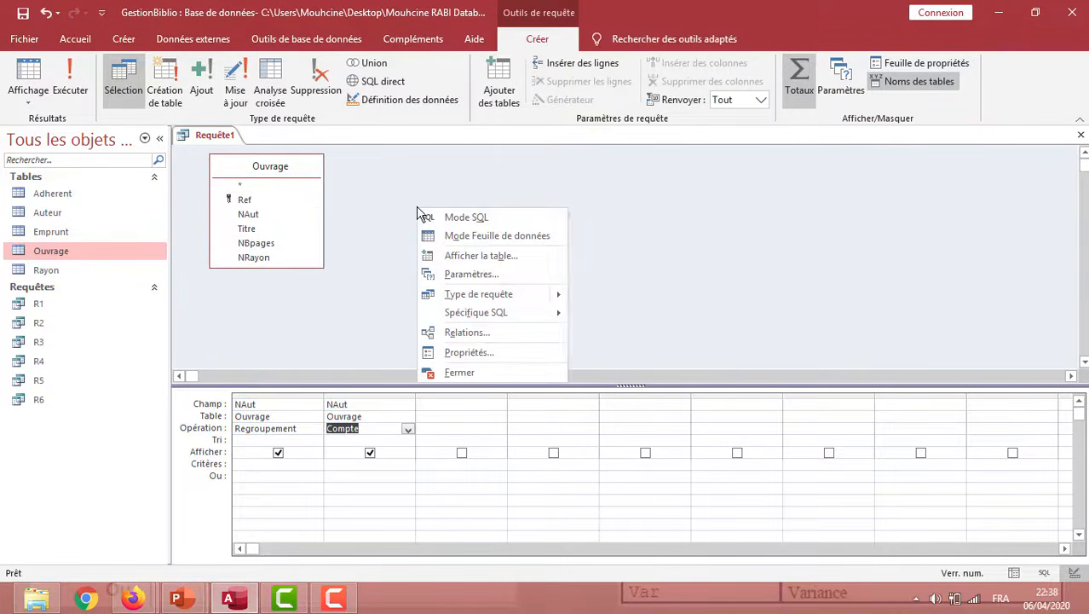
pyautogui.click(463, 255)
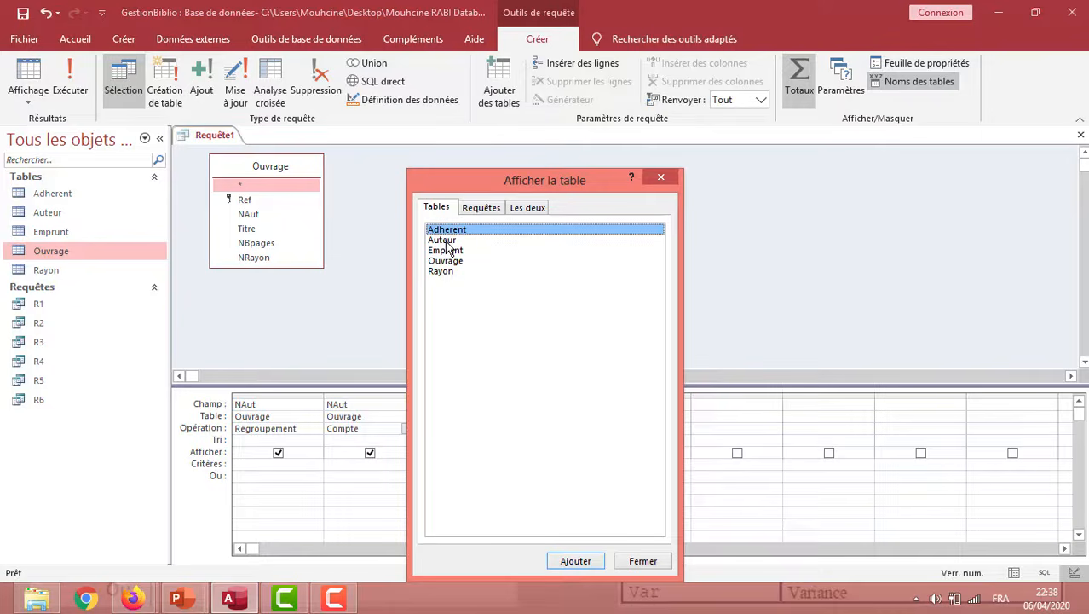
pyautogui.click(447, 241)
pyautogui.doubleClick(447, 247)
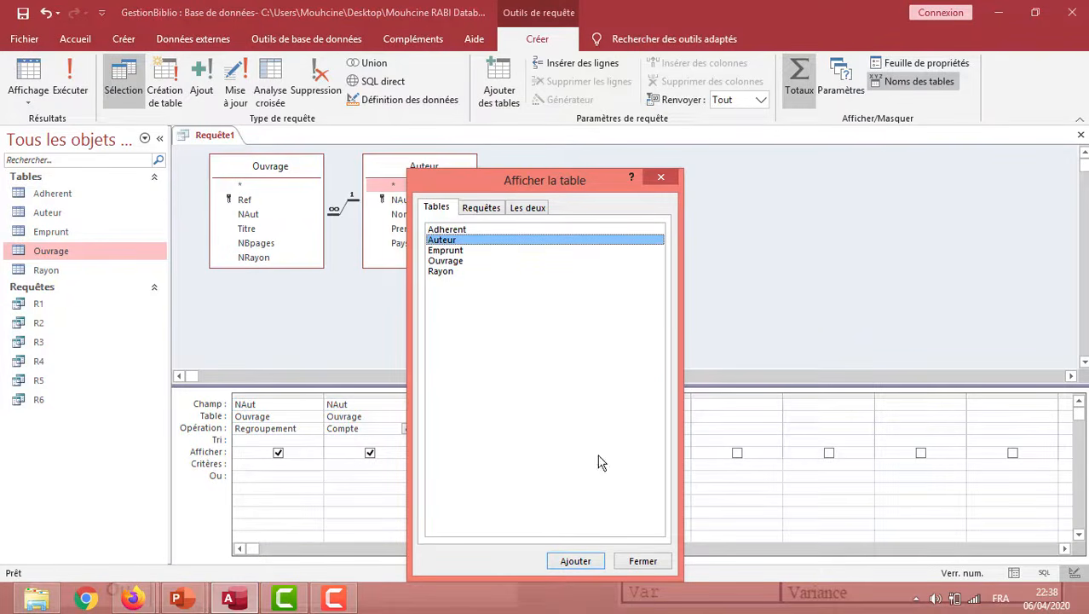
pyautogui.click(644, 561)
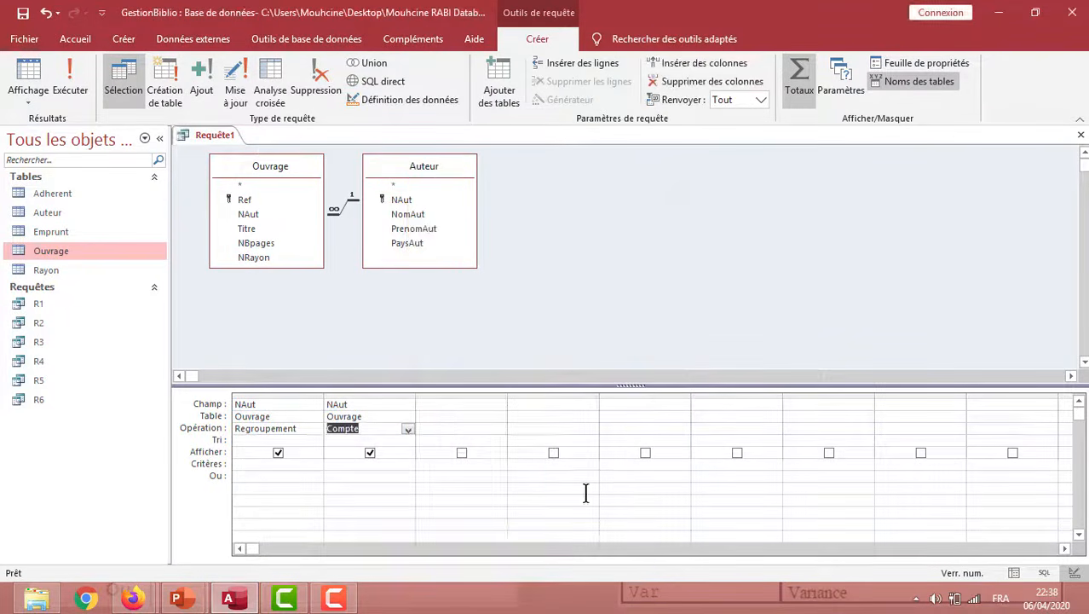
# Add Auteur's NomAut field, move it between the two NAut columns and run the query
pyautogui.doubleClick(408, 214)
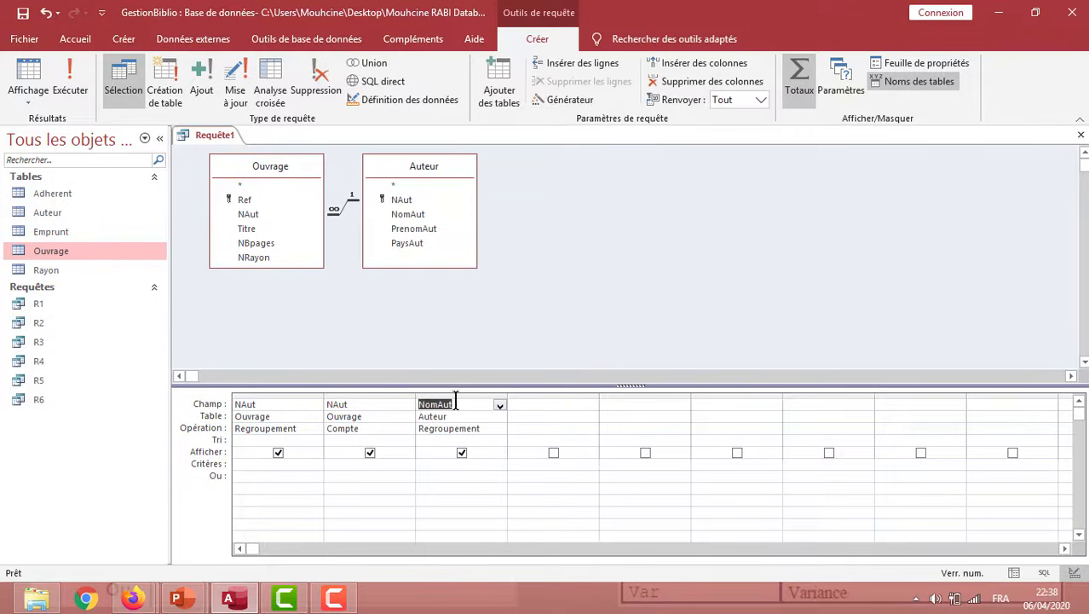
pyautogui.click(454, 394)
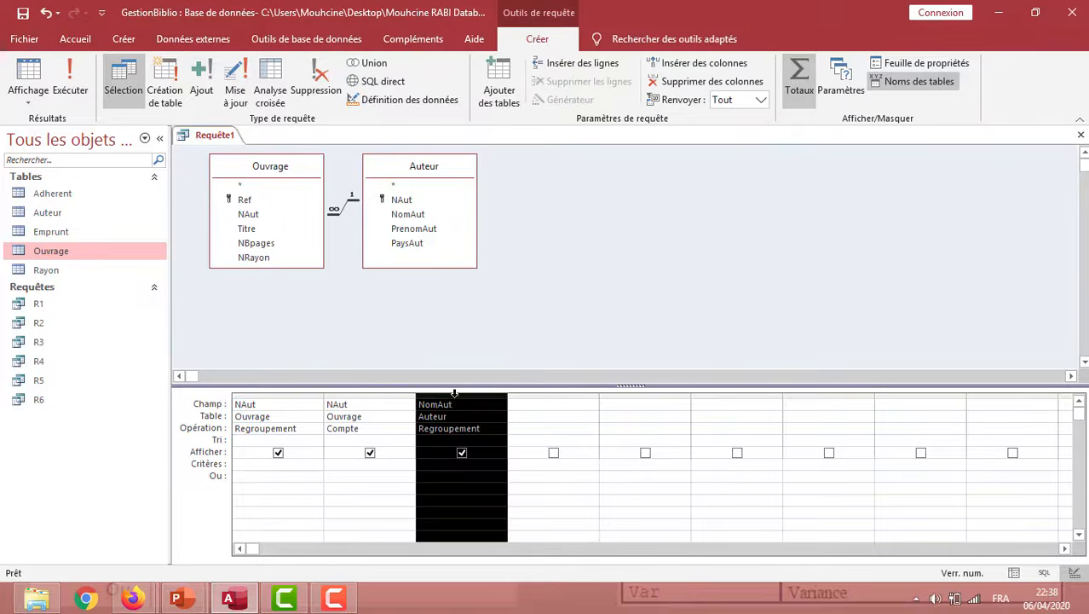
pyautogui.moveTo(453, 393); pyautogui.dragTo(354, 401)
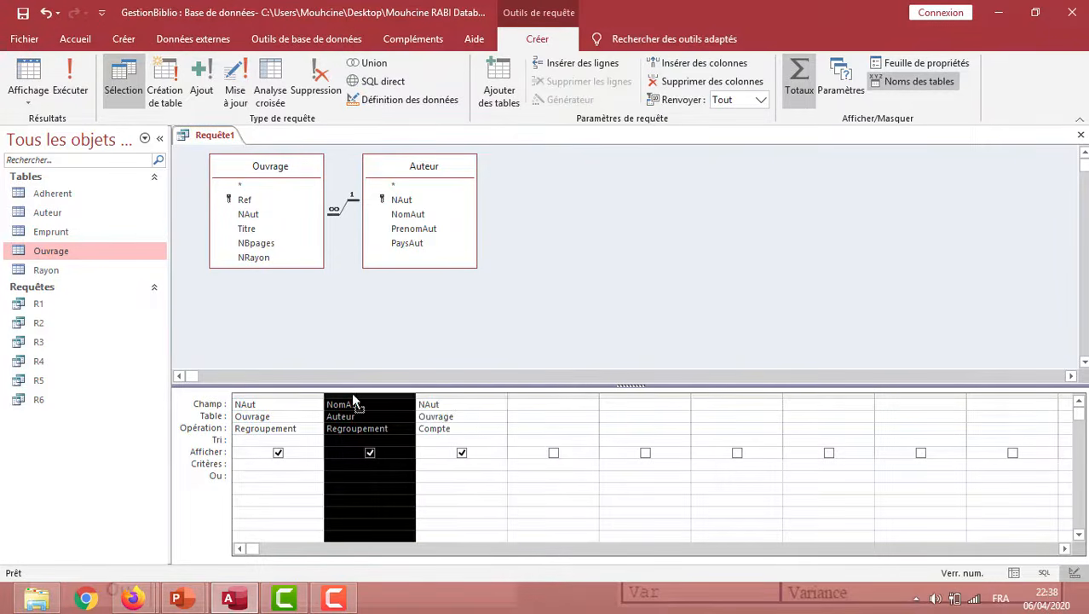
pyautogui.click(415, 351)
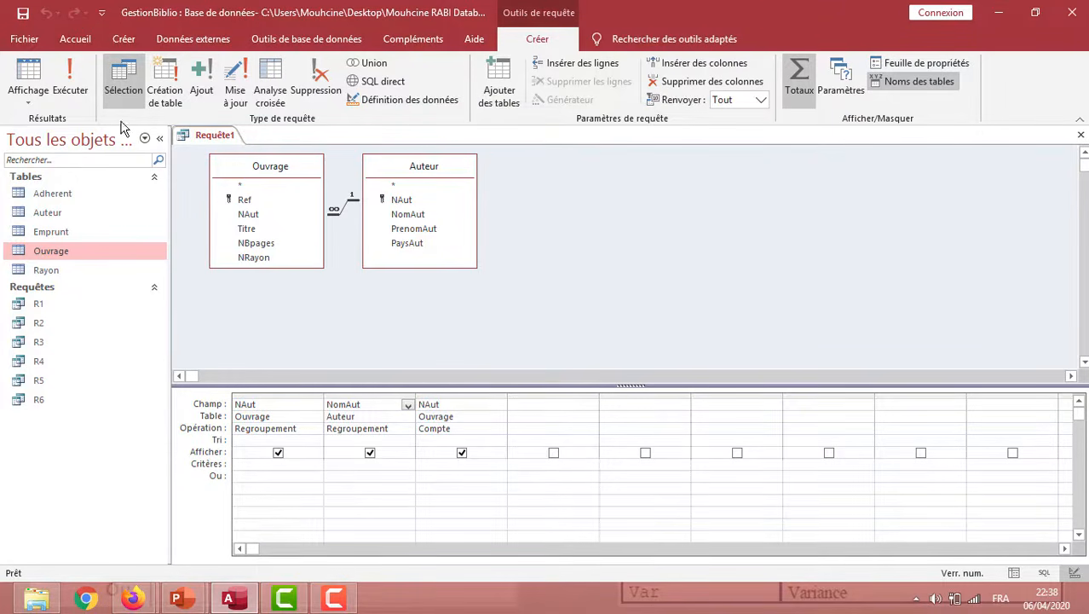
pyautogui.click(81, 103)
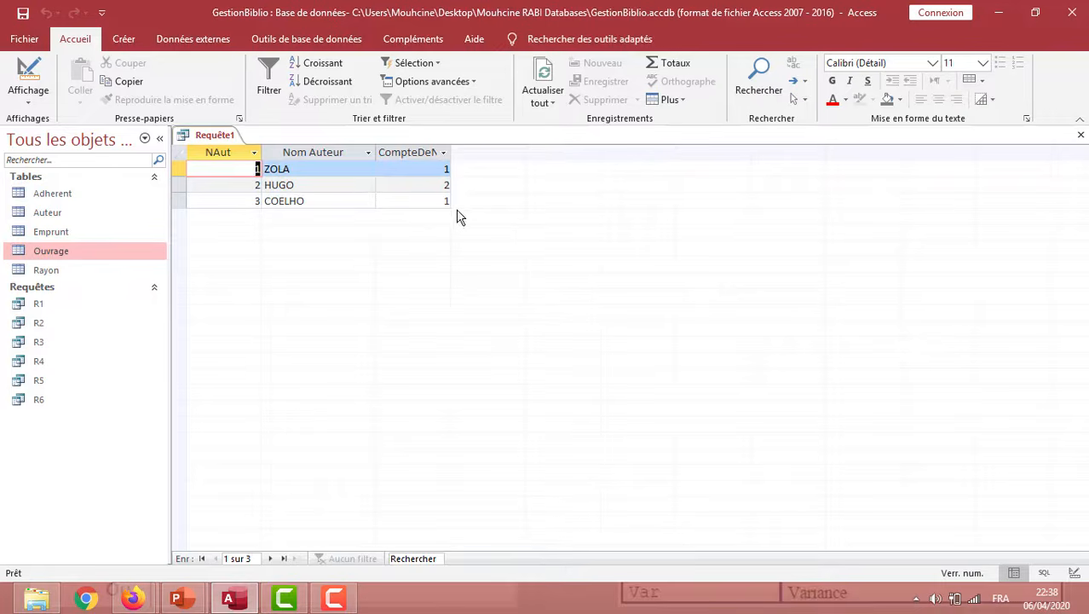
# Return to design mode, save the author count query as R7 and close it
pyautogui.click(37, 99)
pyautogui.click(88, 201)
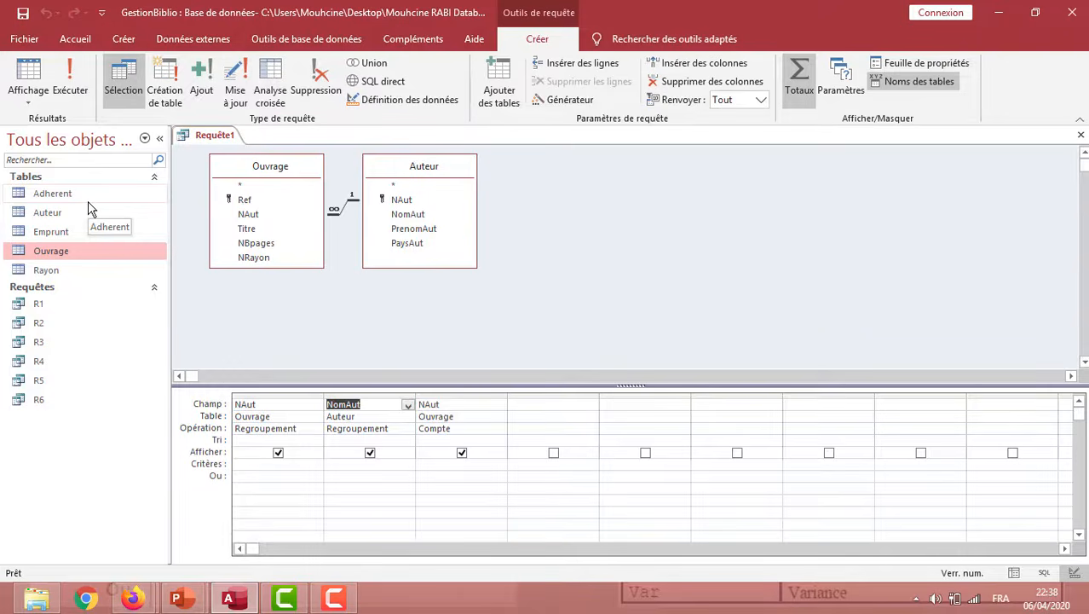
pyautogui.click(23, 13)
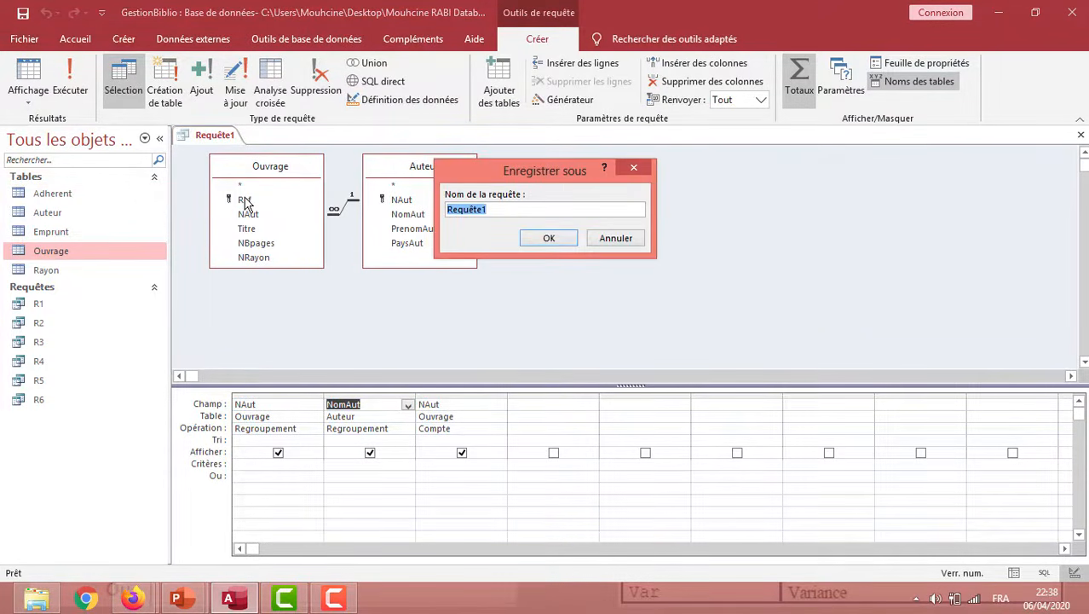
pyautogui.write('R7')
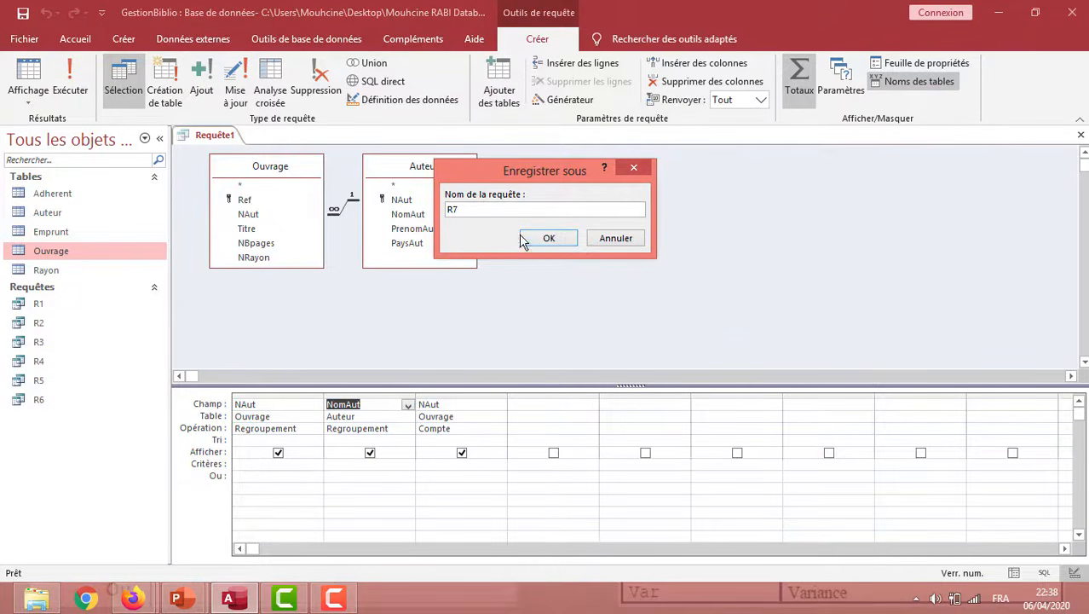
pyautogui.click(569, 243)
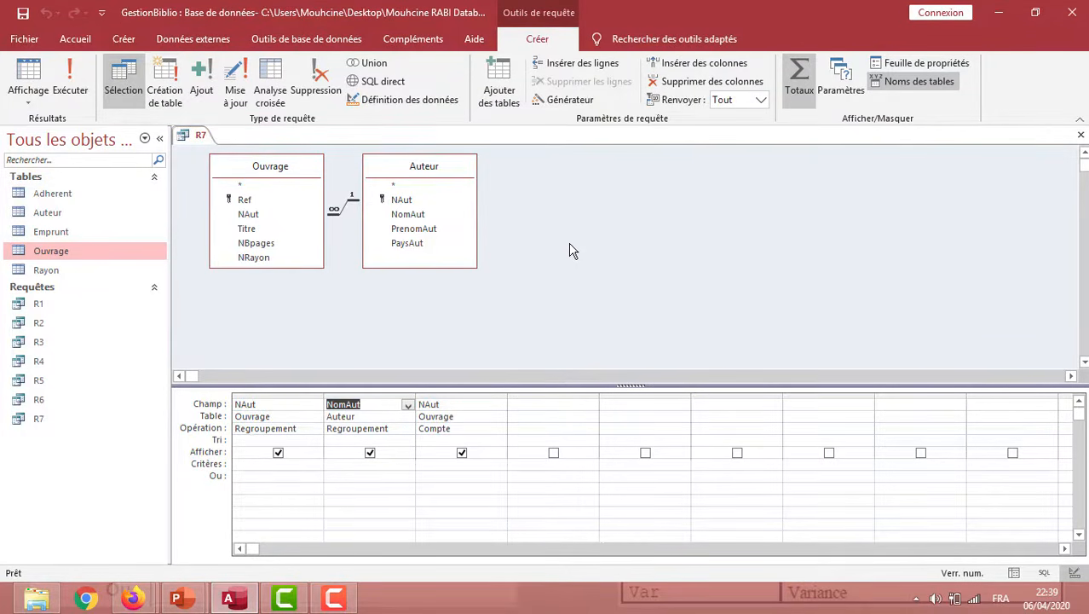
pyautogui.rightClick(193, 133)
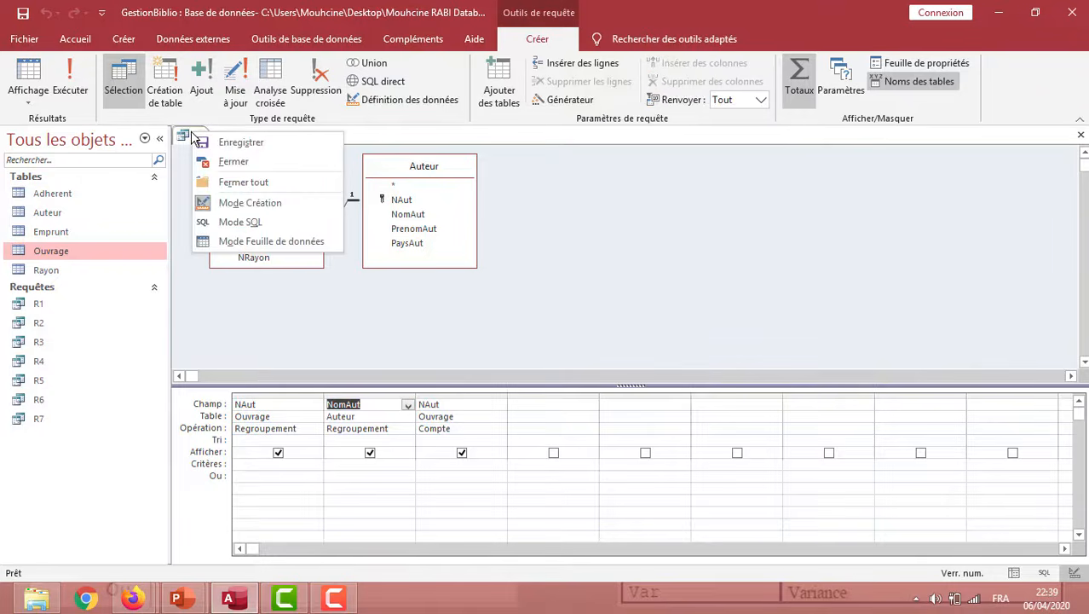
pyautogui.click(228, 168)
# Create another query in design mode containing the Rayon and Ouvrage tables
pyautogui.click(125, 38)
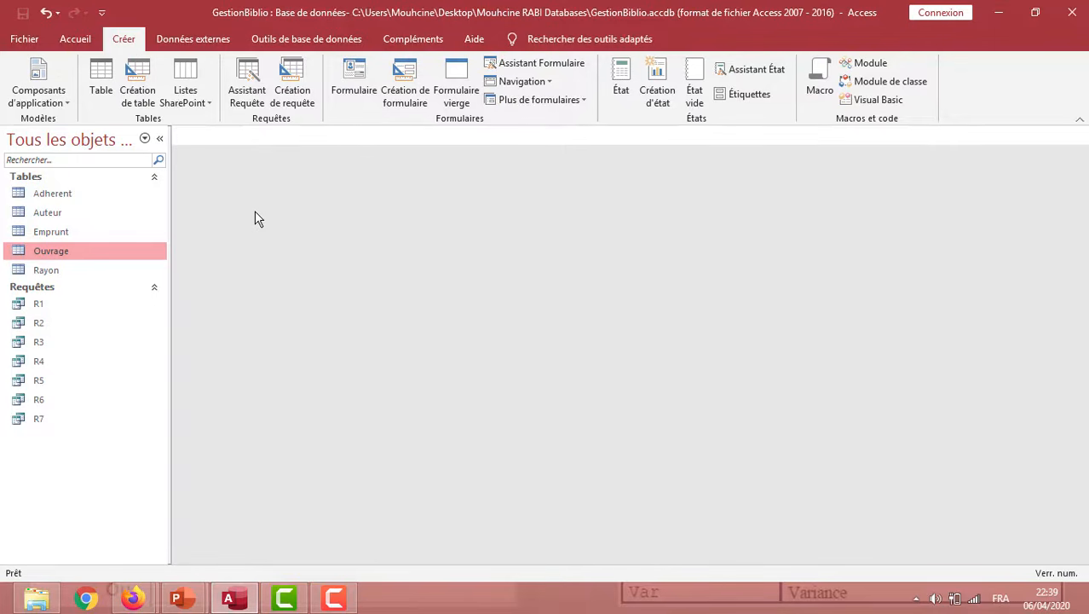
pyautogui.click(290, 92)
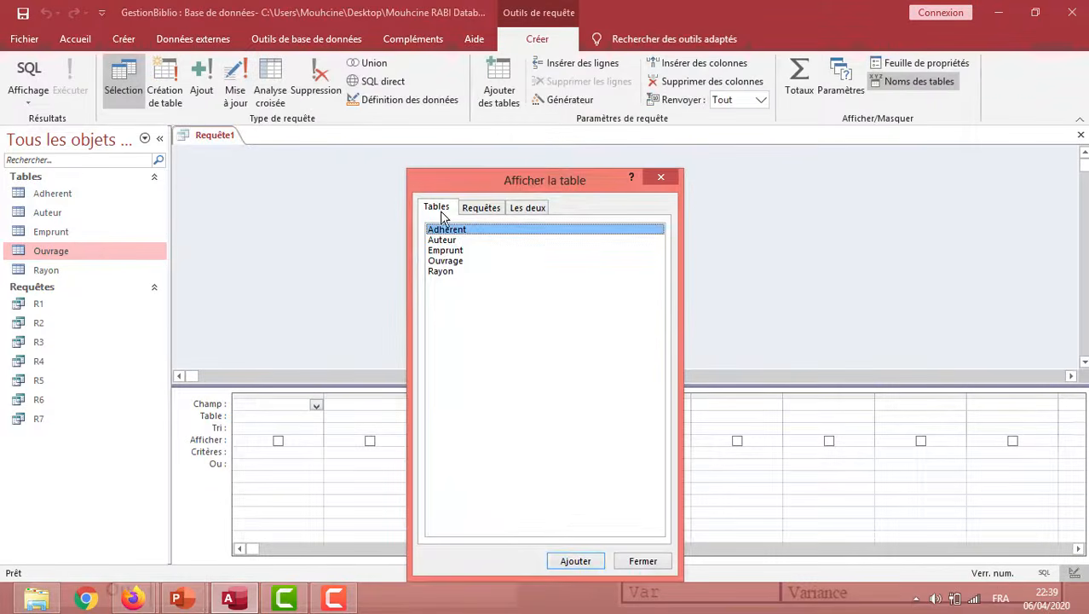
pyautogui.doubleClick(449, 272)
pyautogui.doubleClick(457, 262)
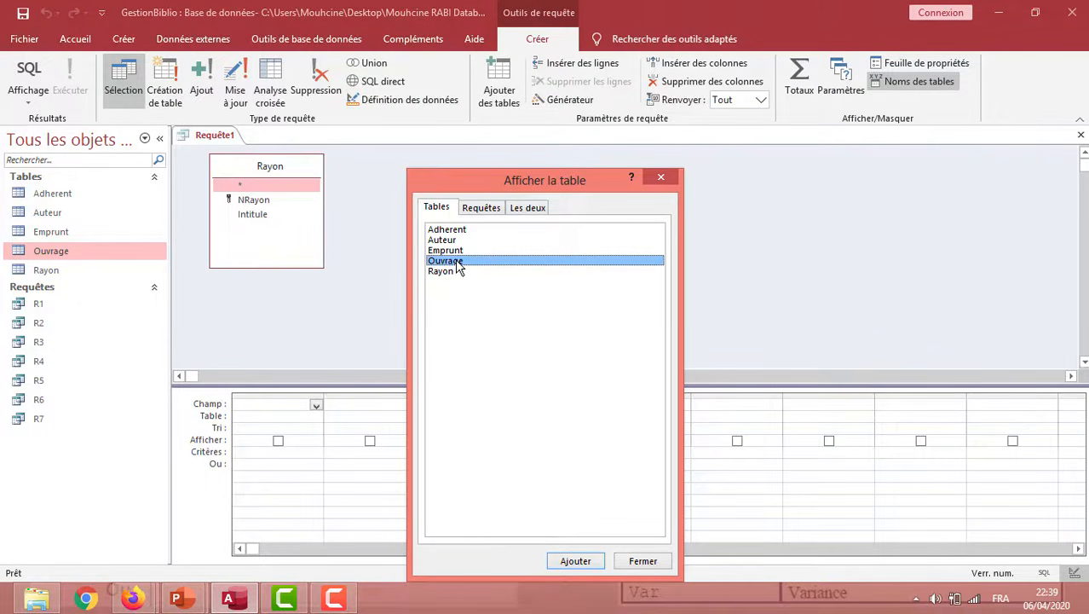
pyautogui.click(644, 561)
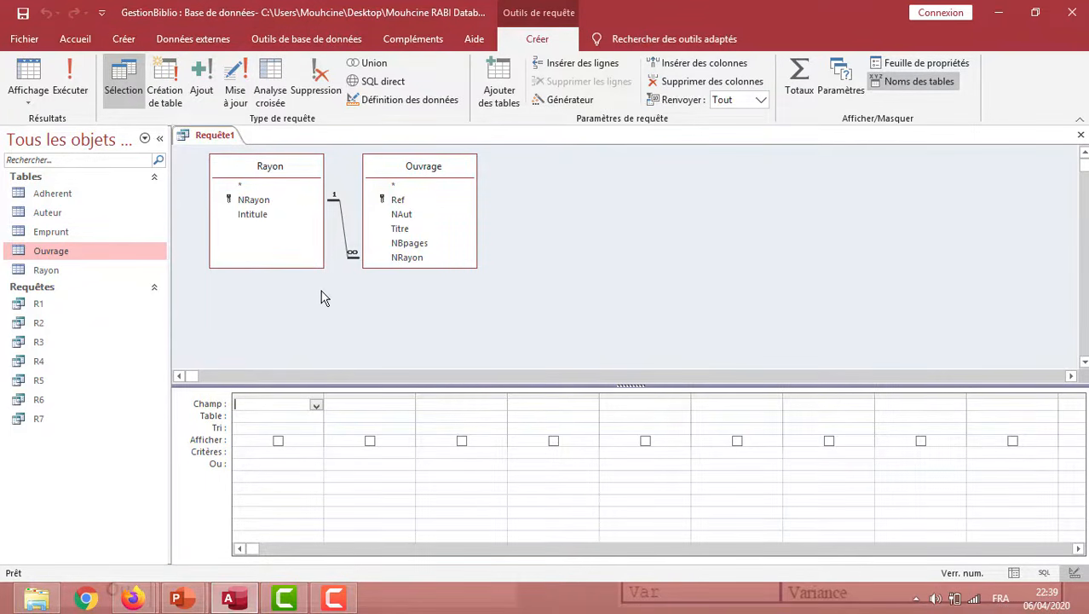
# Group by Rayon's NRayon using the totals row, and add Ouvrage's NRayon with the operation Compte
pyautogui.doubleClick(281, 208)
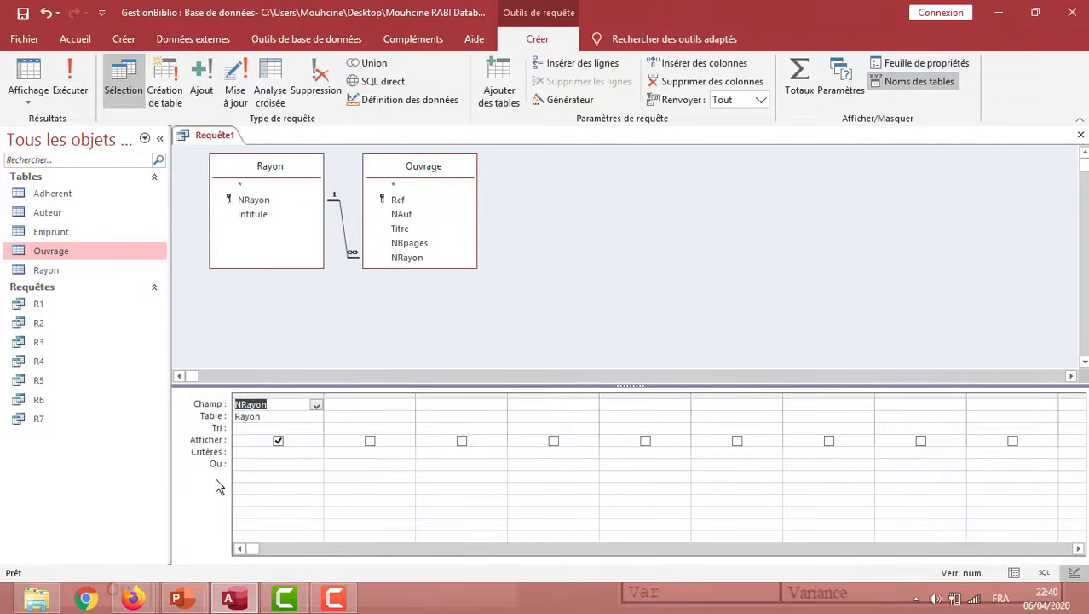
pyautogui.click(800, 77)
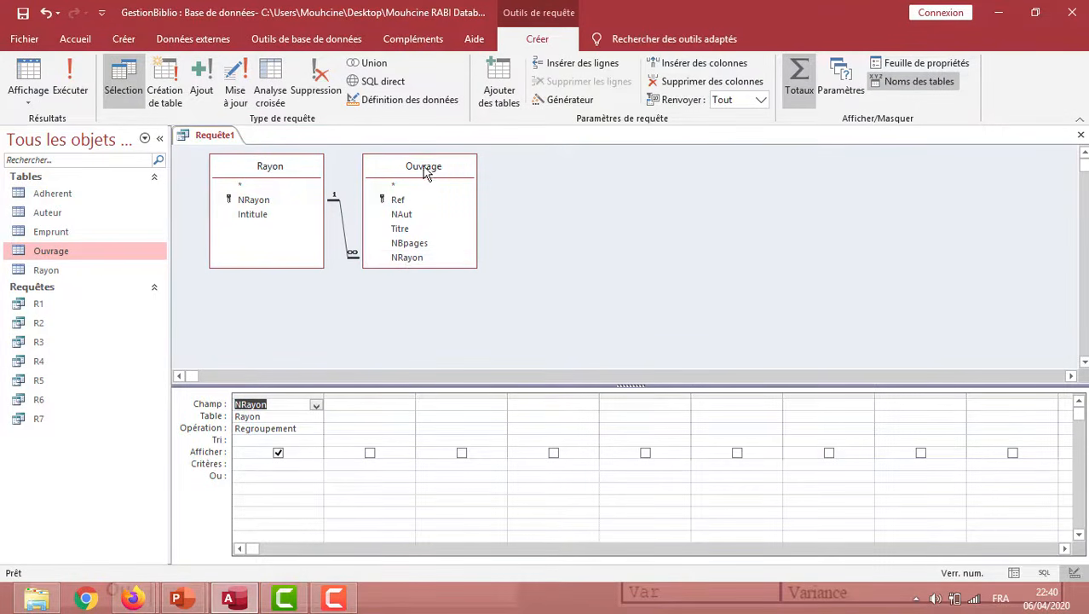
pyautogui.doubleClick(409, 257)
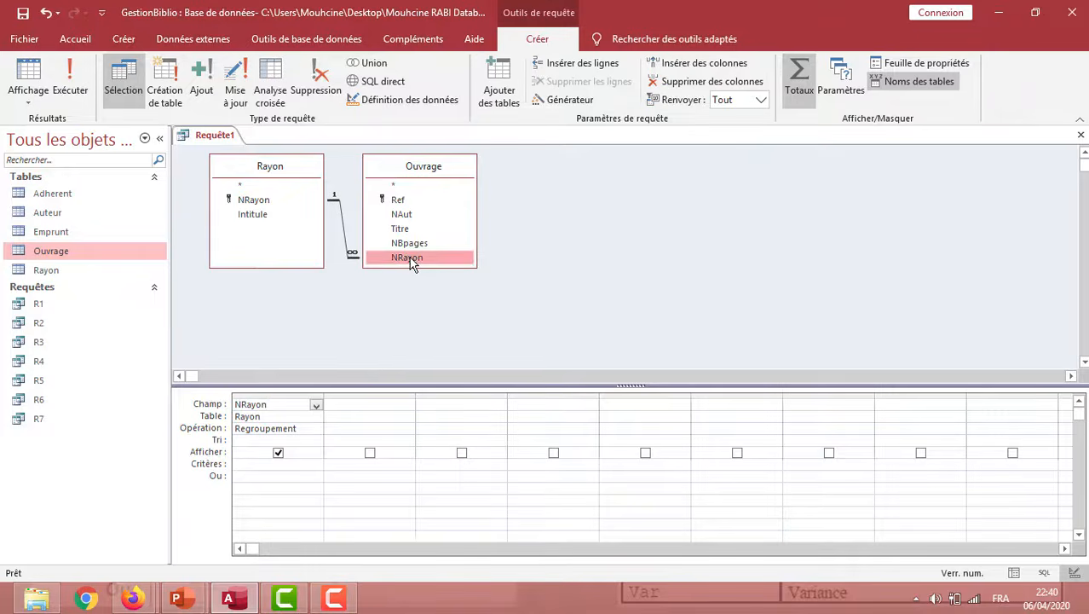
pyautogui.click(395, 427)
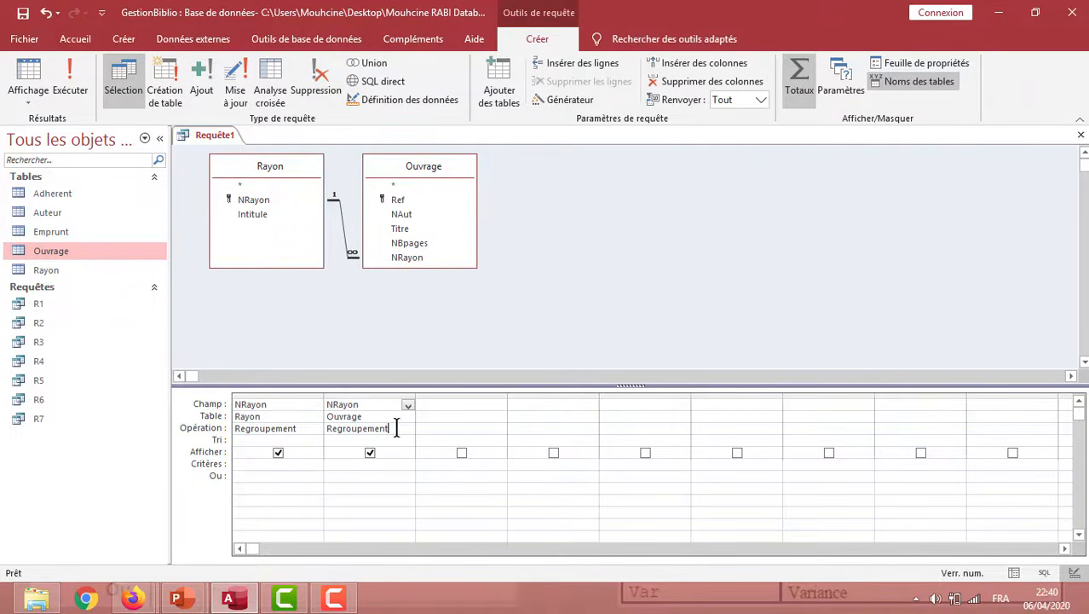
pyautogui.click(408, 429)
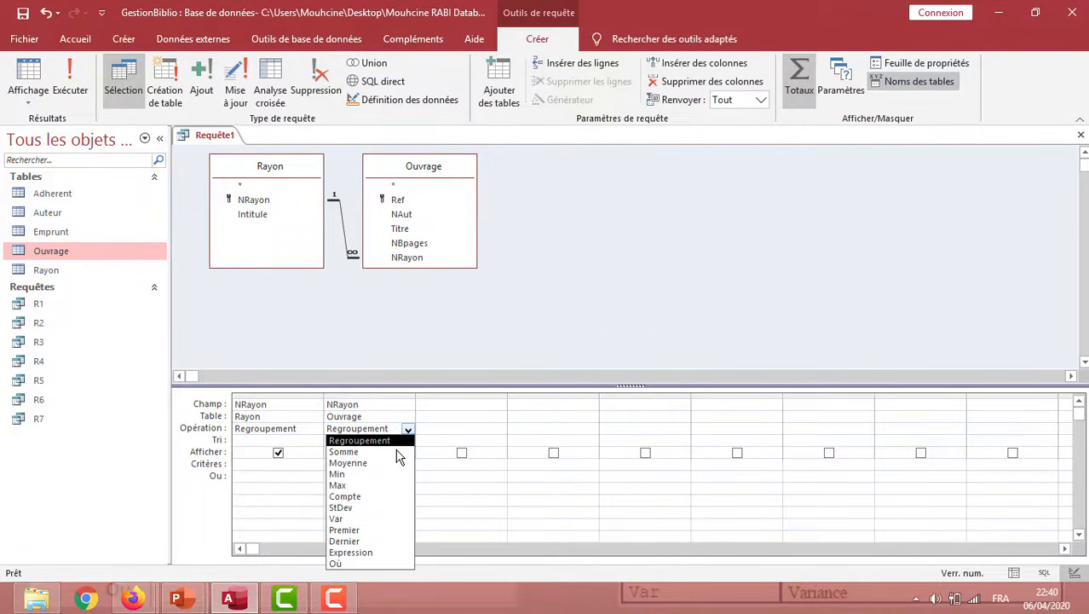
pyautogui.click(375, 496)
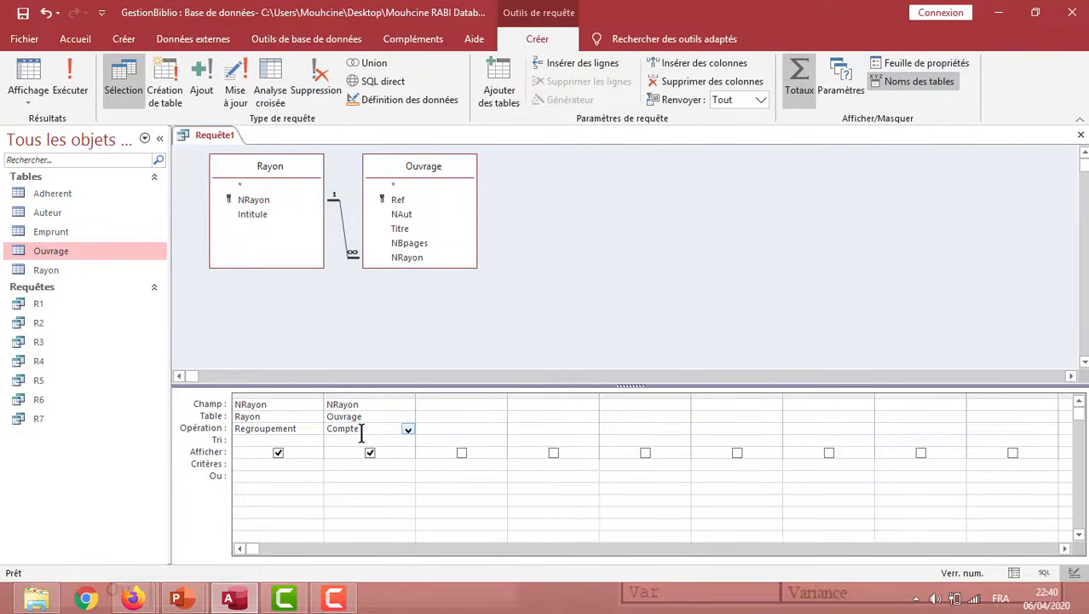
# Run the book count query grouped by Rayon to check its results and return to design mode
pyautogui.click(71, 79)
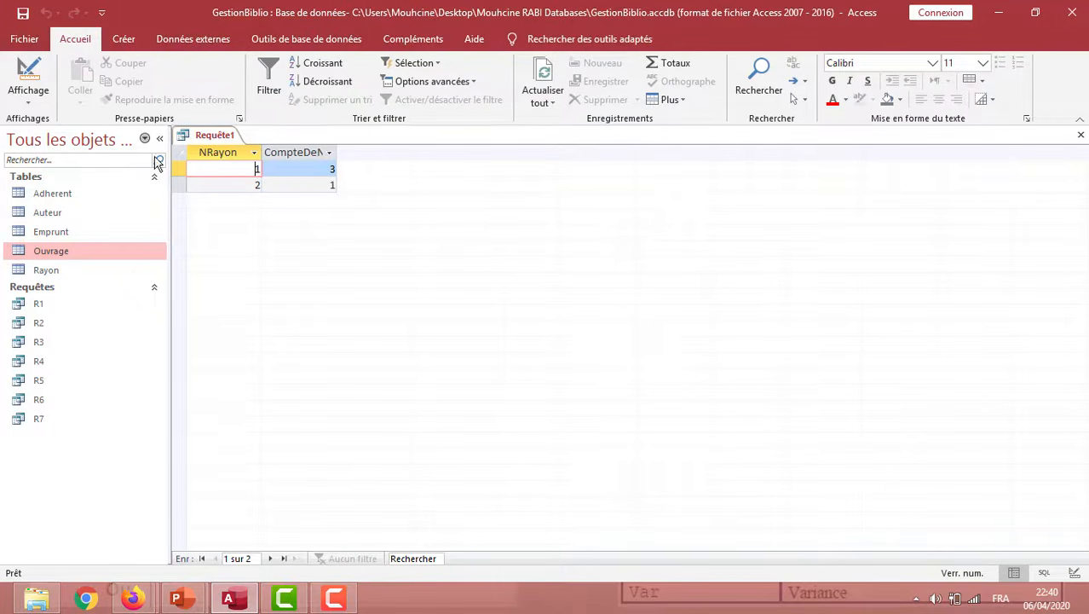
pyautogui.click(49, 106)
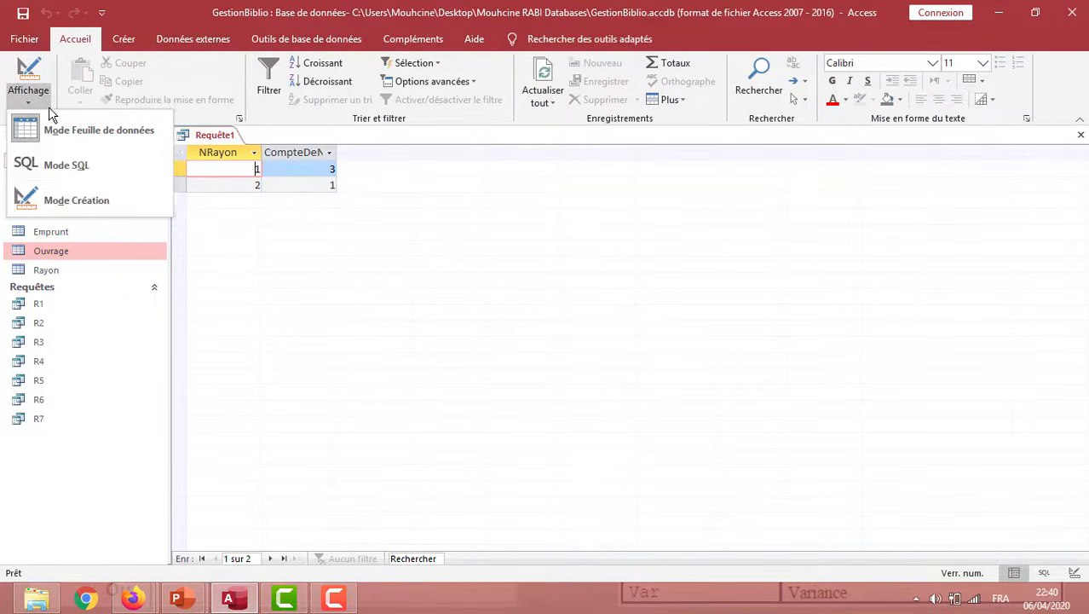
pyautogui.click(98, 199)
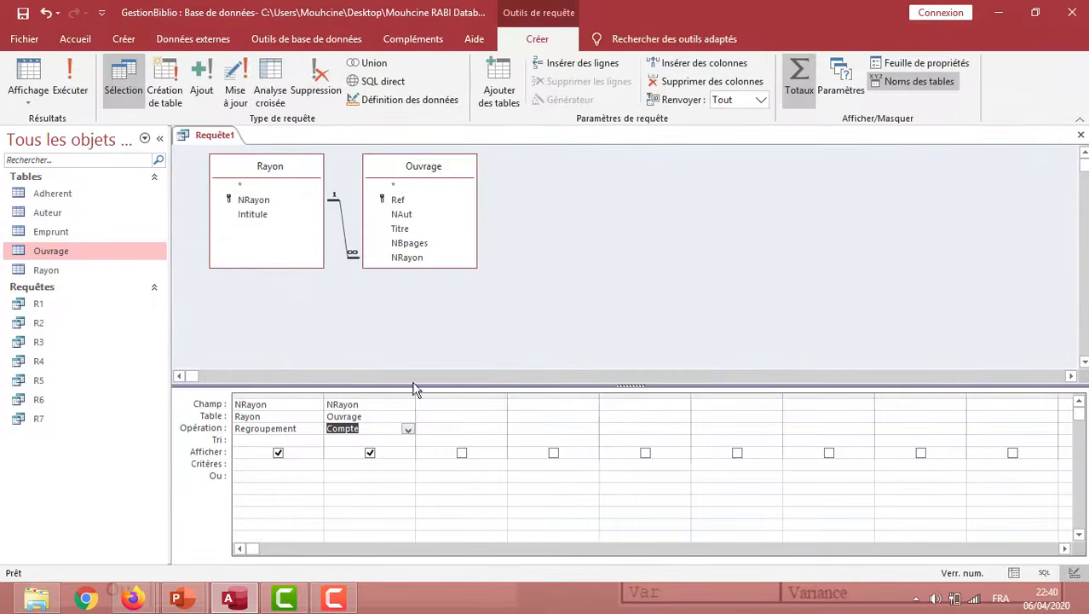
# Add Rayon's Intitule field, move it between the two NRayon columns and run the query
pyautogui.doubleClick(266, 220)
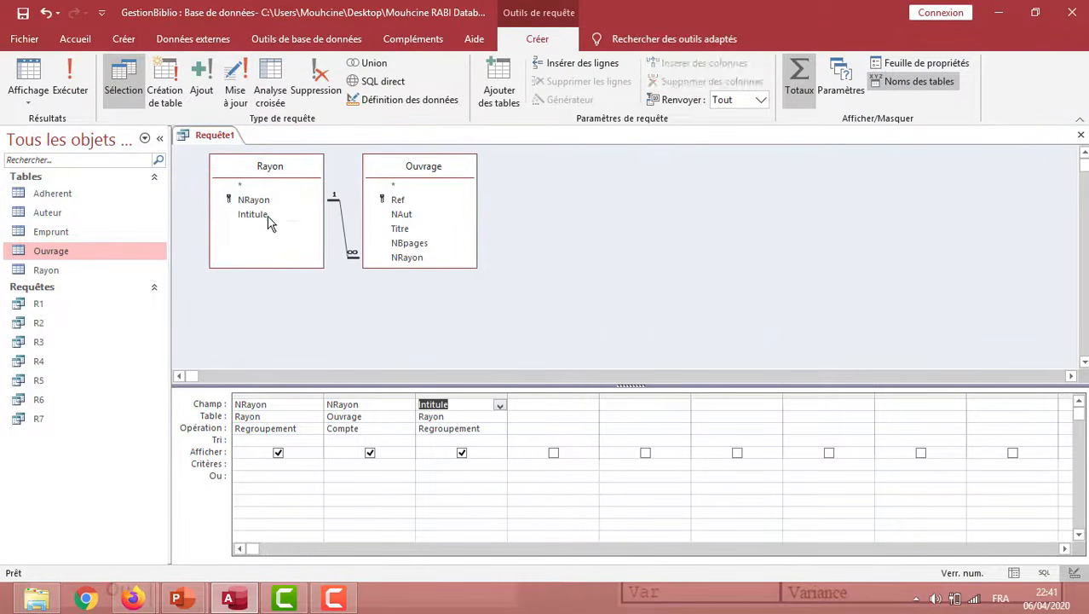
pyautogui.click(470, 394)
pyautogui.moveTo(469, 394); pyautogui.dragTo(375, 407)
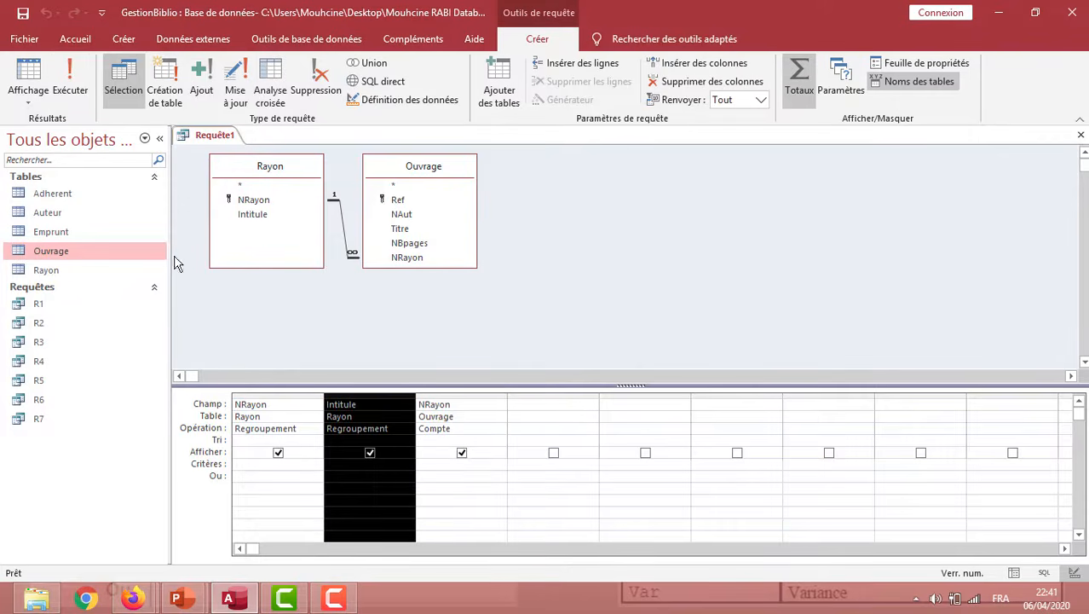
pyautogui.click(71, 77)
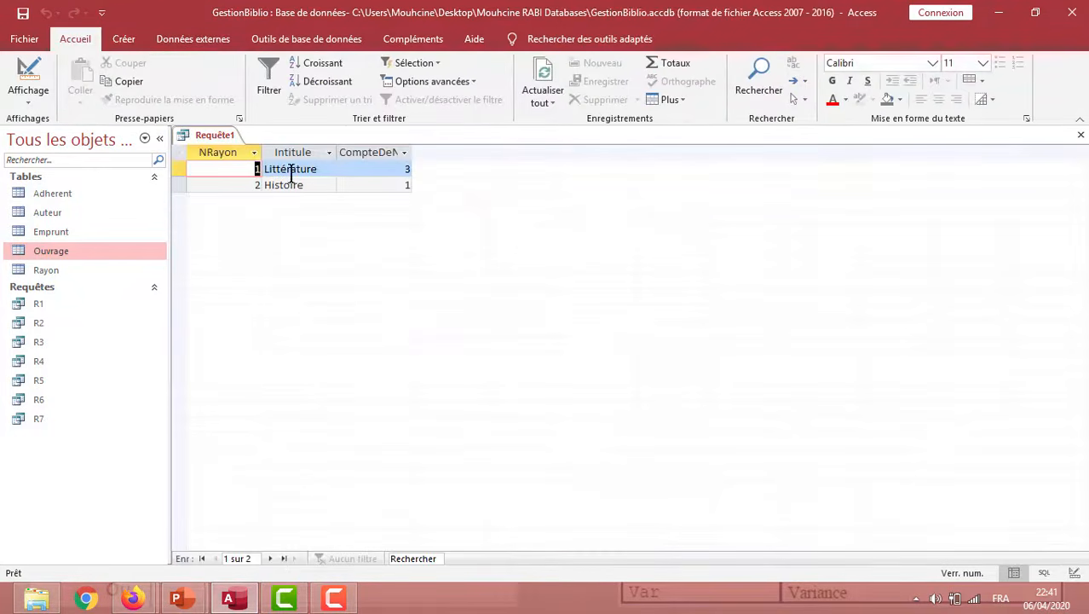
pyautogui.click(304, 169)
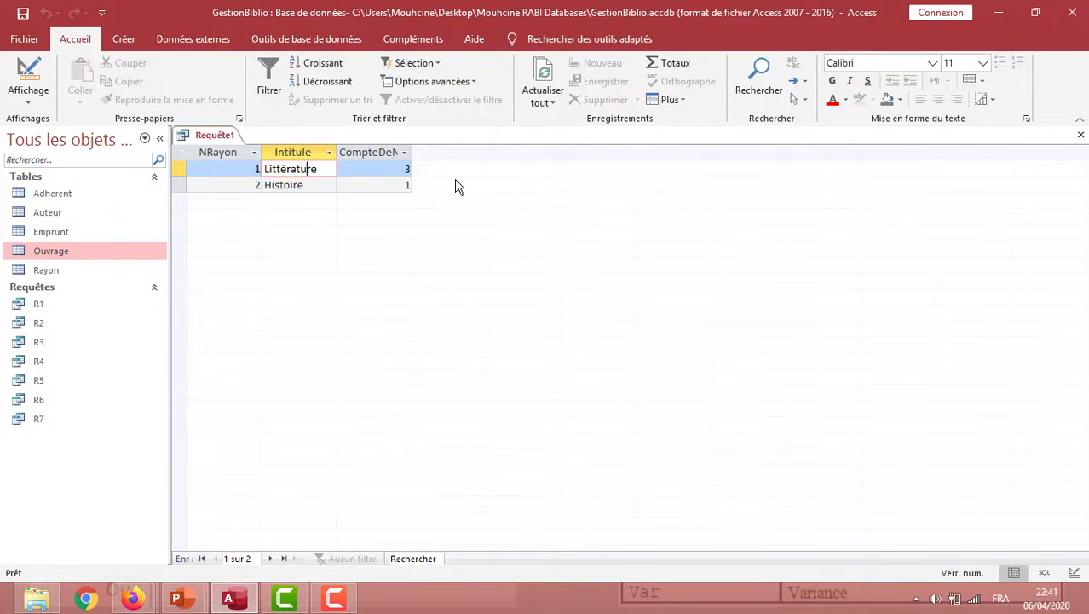
# Return to design mode and save the Rayon count query as R8
pyautogui.click(43, 100)
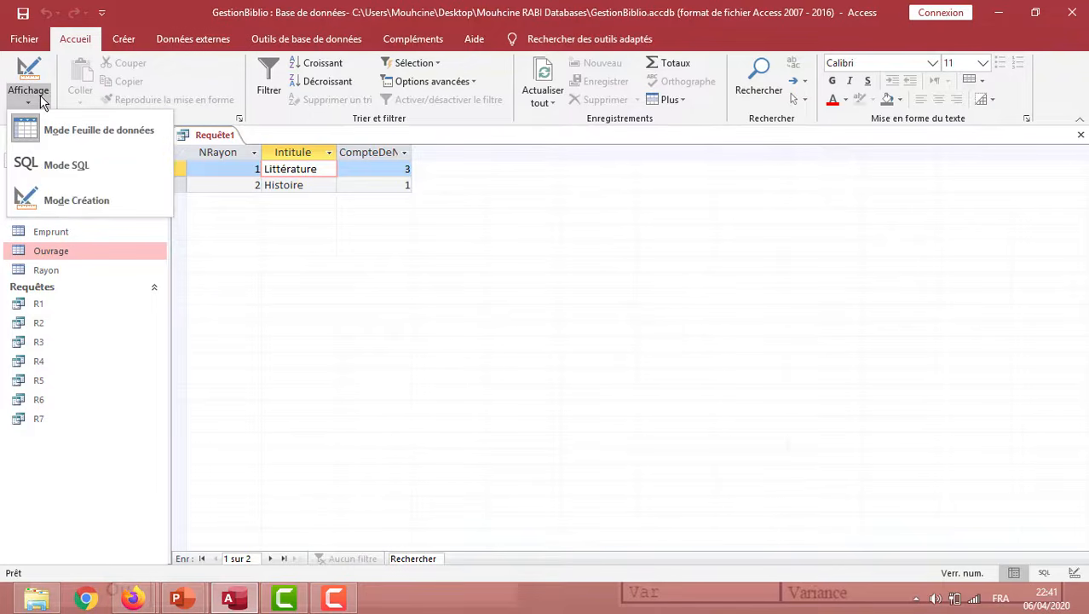
pyautogui.click(98, 200)
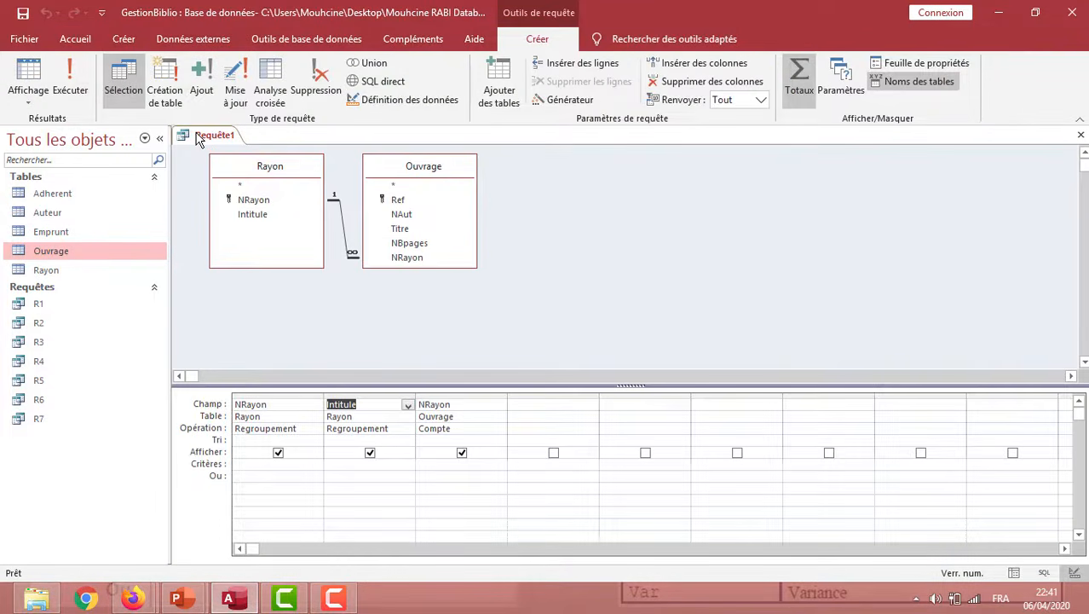
pyautogui.click(24, 13)
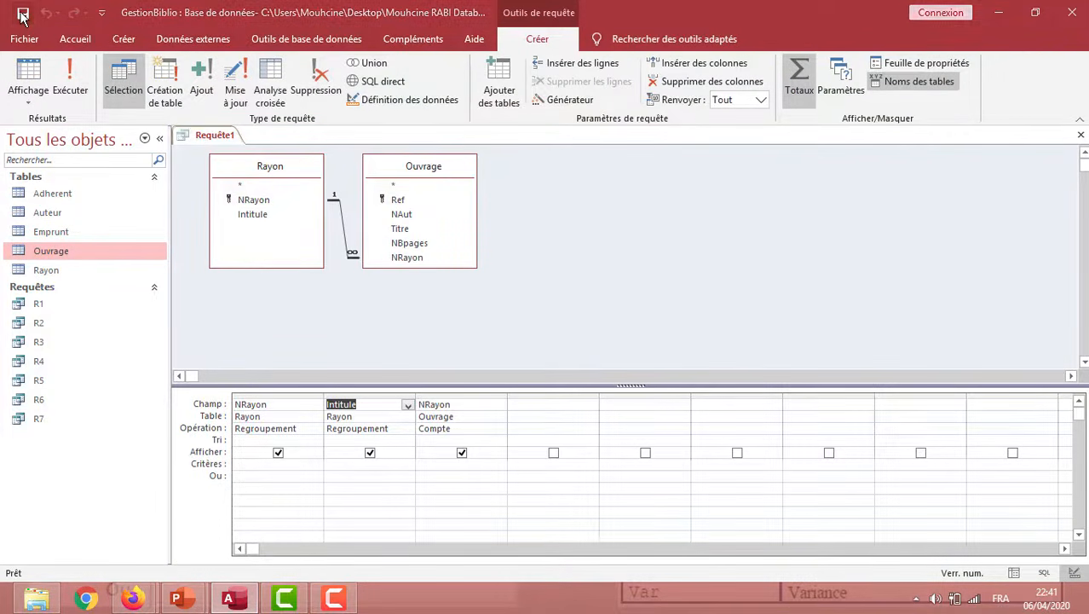
pyautogui.write('R8')
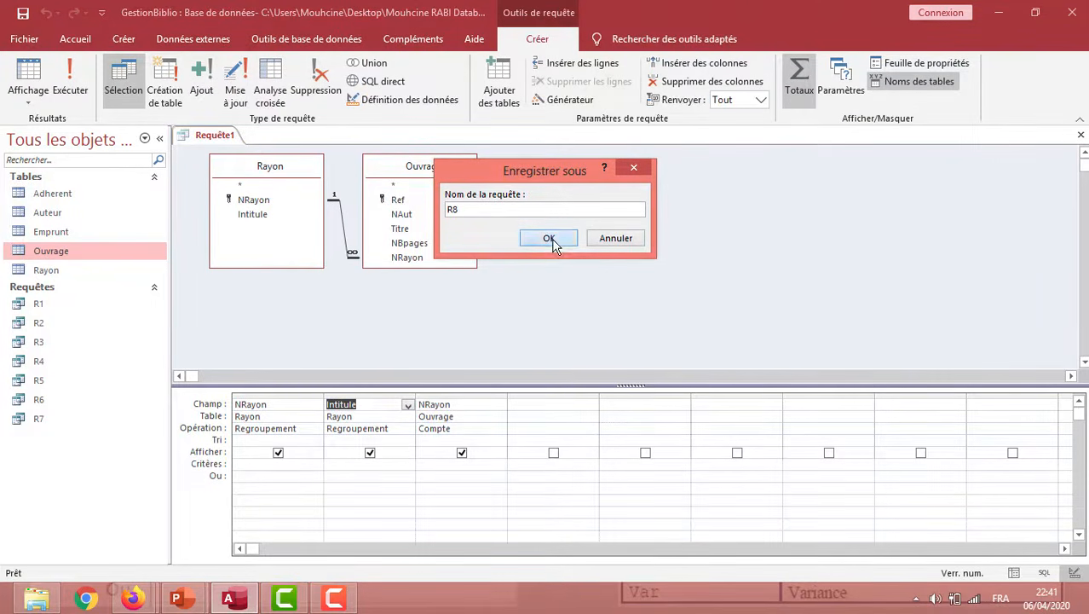
pyautogui.click(551, 241)
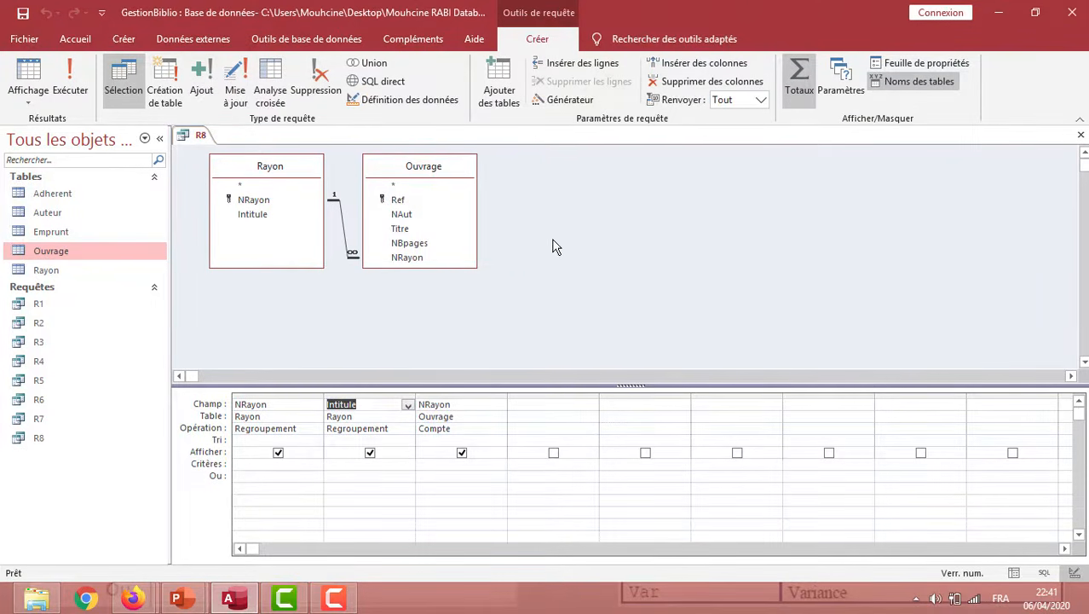
# Switch to the PowerPoint slide show and advance to the "Le tri" slide
pyautogui.hotkey('alt', 'Tab')
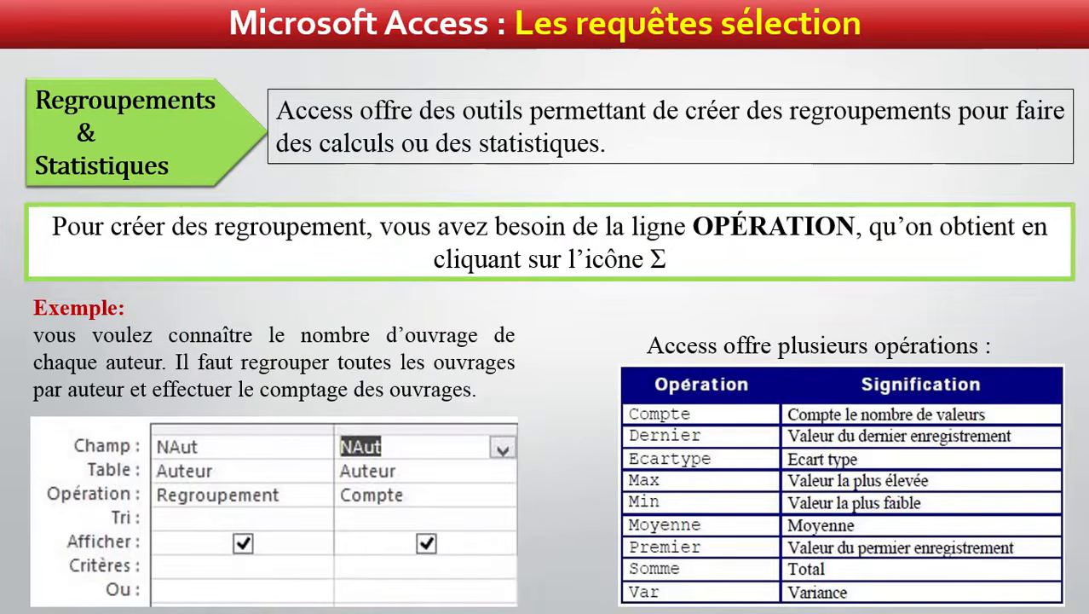
pyautogui.press('Right')
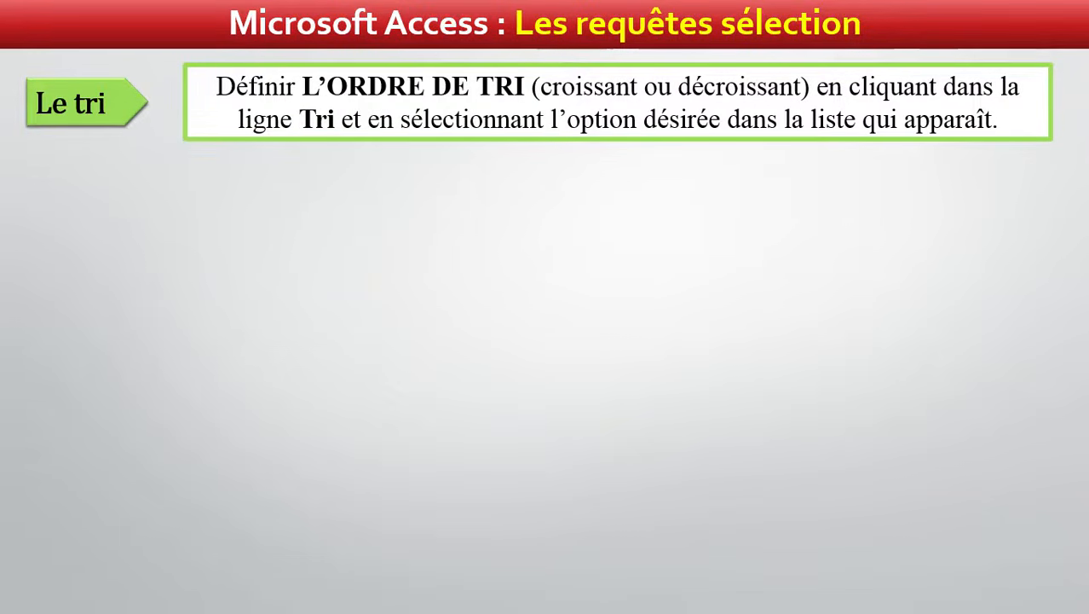
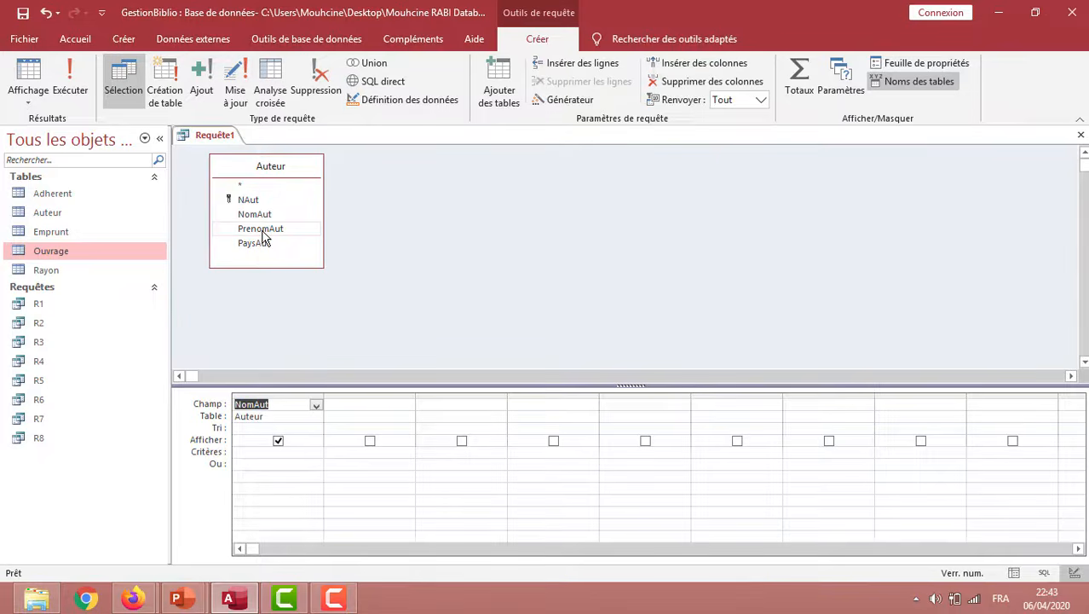
# Add the PaysAut field to the query and set its criterion to 'France'
pyautogui.doubleClick(257, 245)
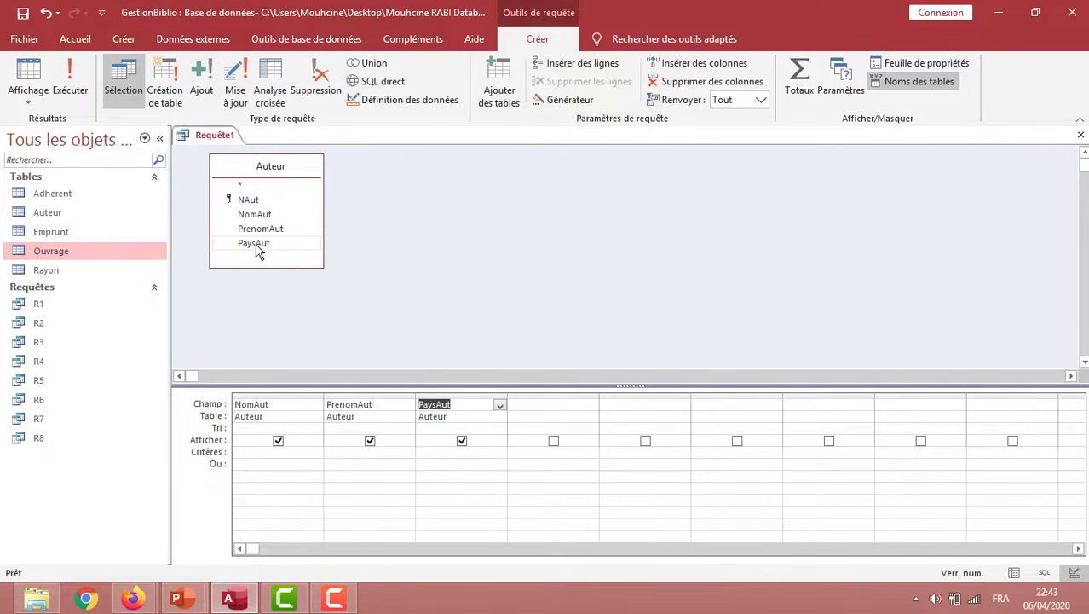
pyautogui.click(444, 453)
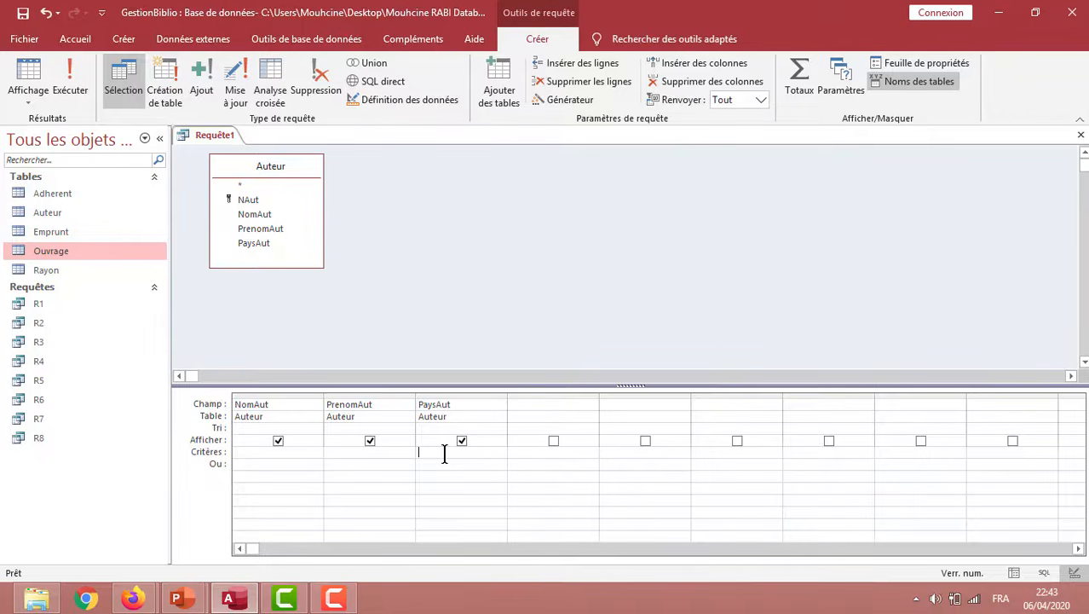
pyautogui.write('"France')
# Sort the NomAut field in ascending order (Croissant) and run the query
pyautogui.click(236, 427)
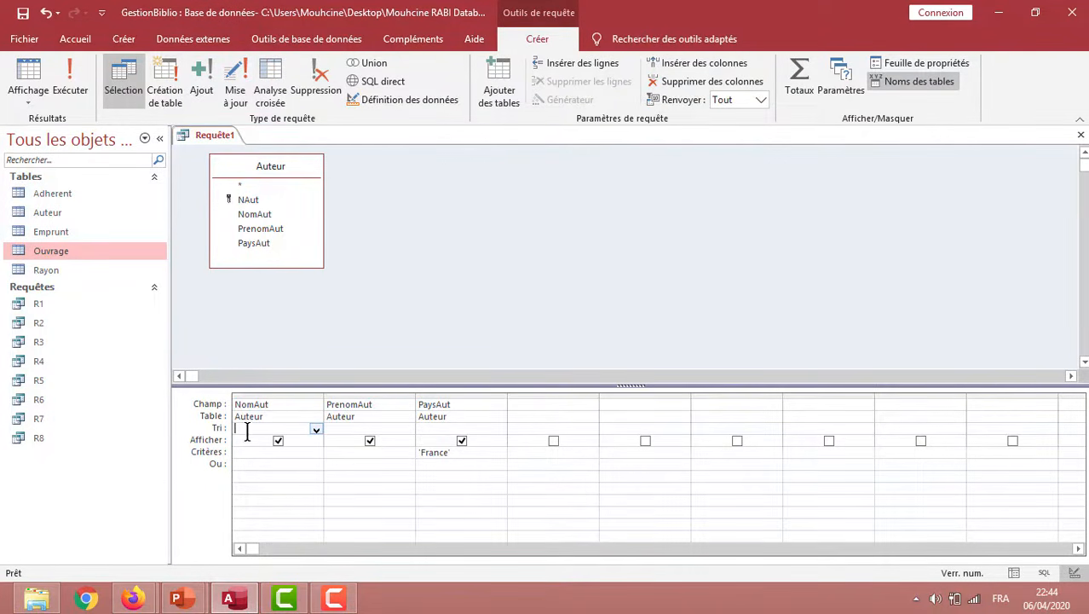
pyautogui.click(316, 432)
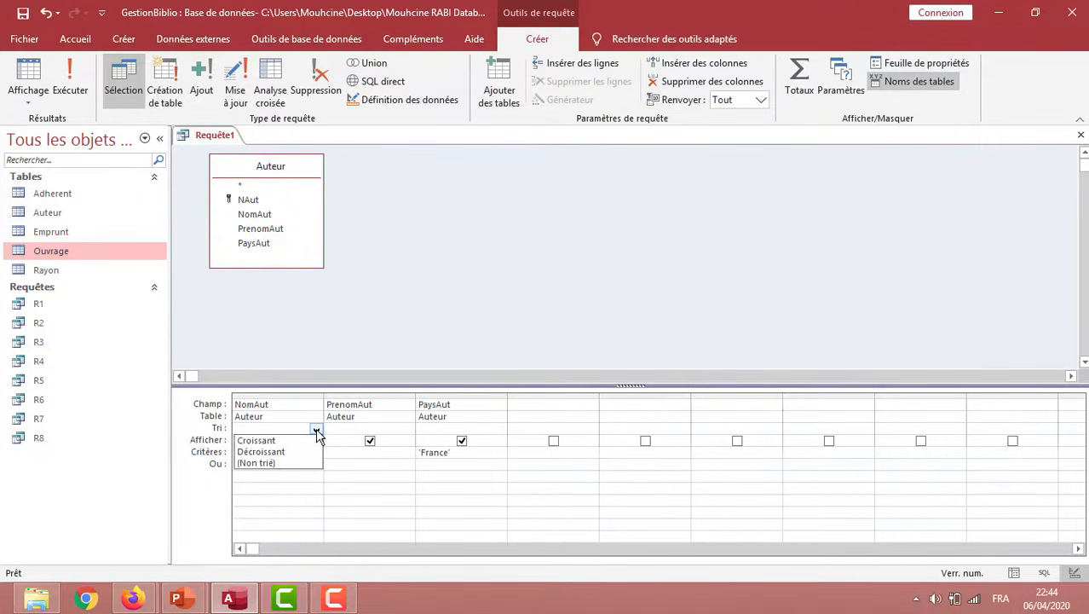
pyautogui.click(271, 442)
pyautogui.click(214, 308)
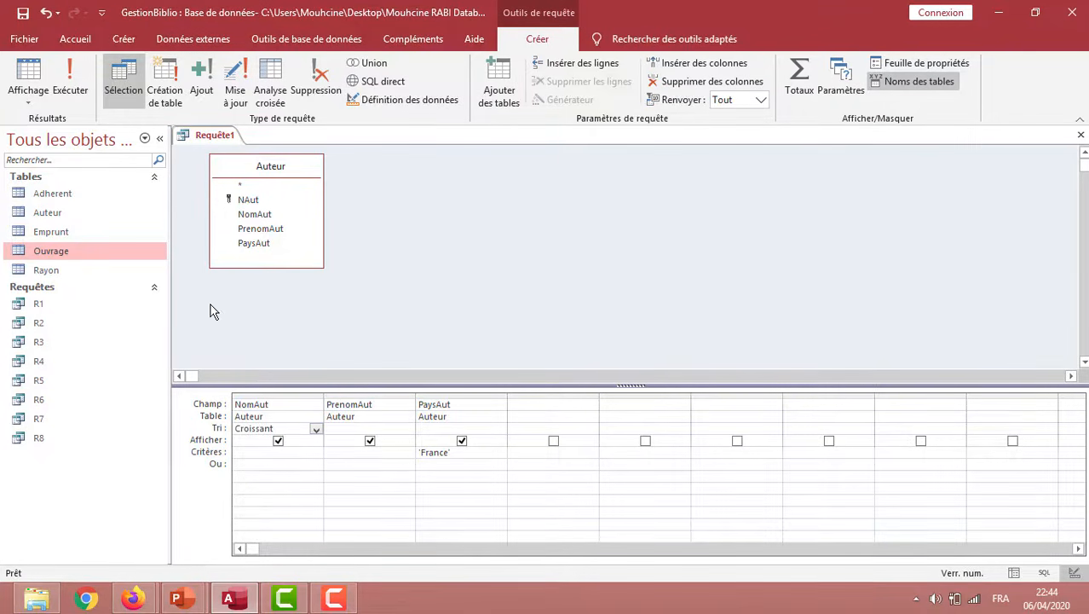
pyautogui.click(70, 89)
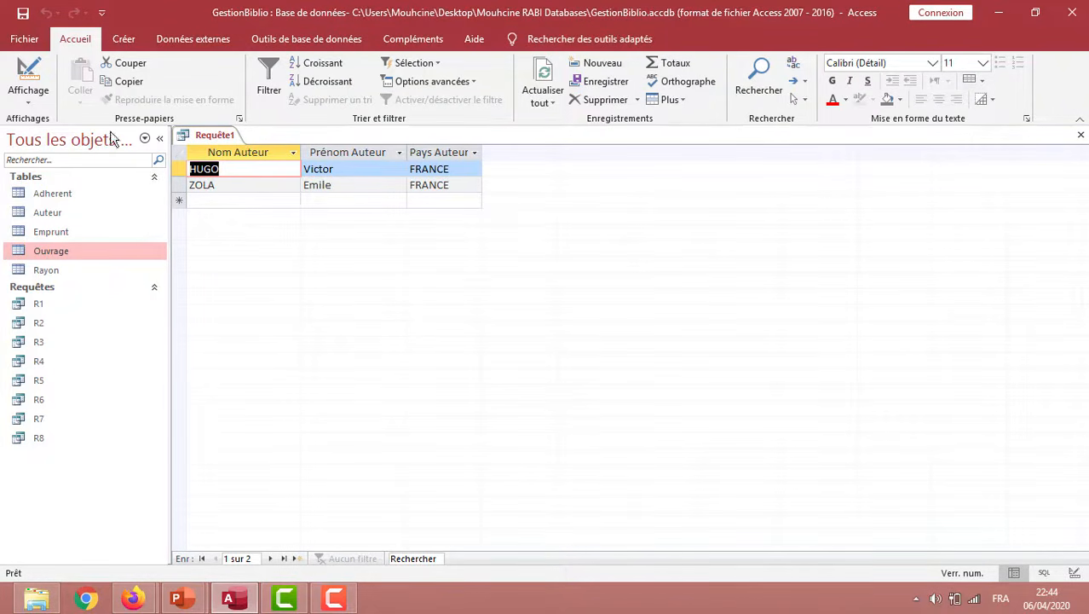
# Return to design mode, change the NomAut sort to Décroissant and run the query
pyautogui.click(19, 92)
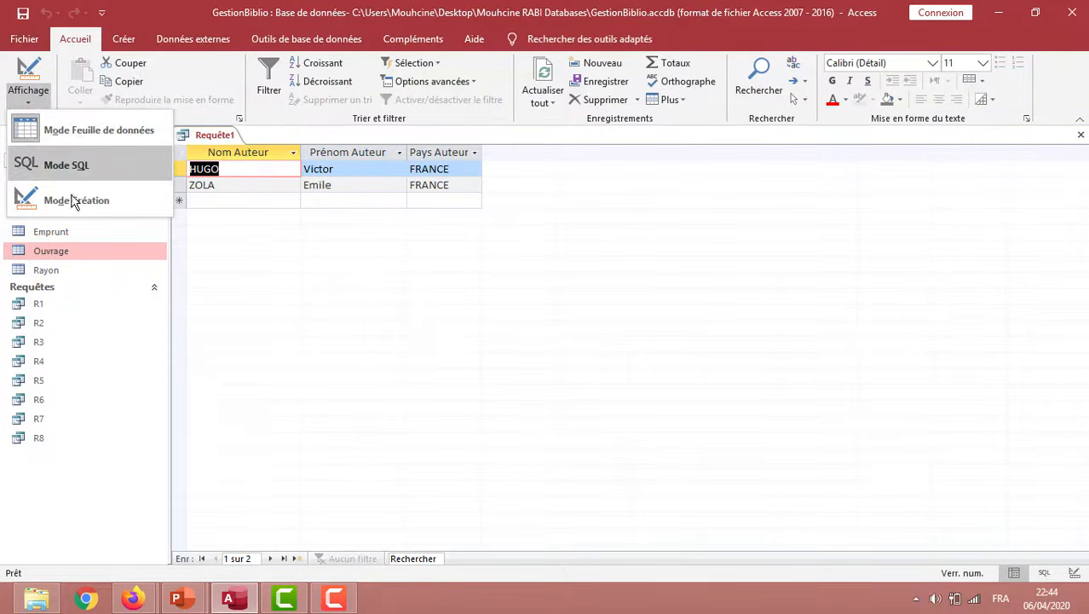
pyautogui.click(73, 196)
pyautogui.click(316, 430)
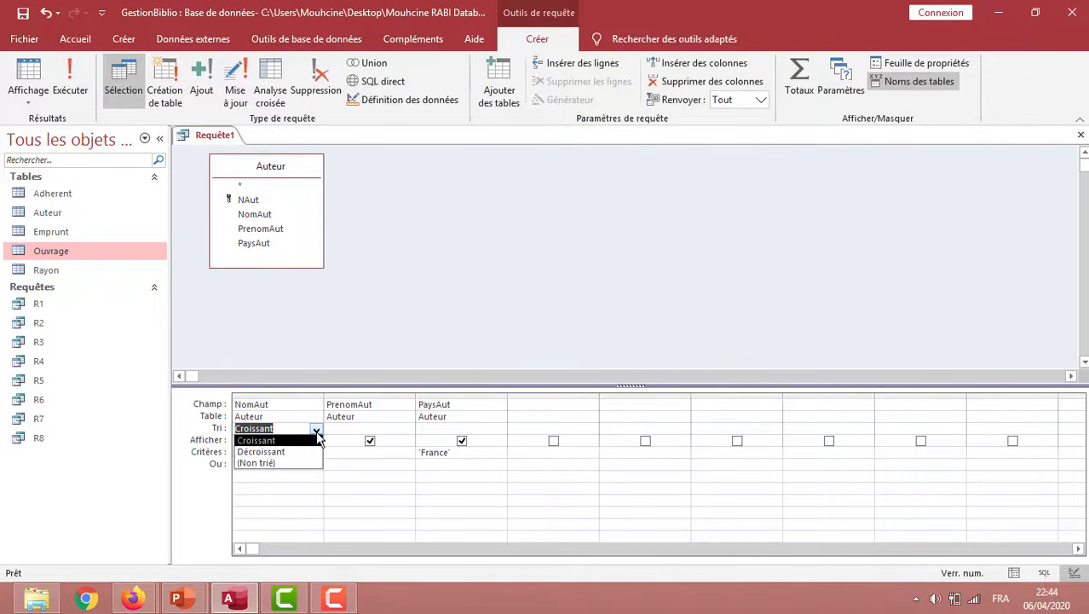
pyautogui.click(302, 451)
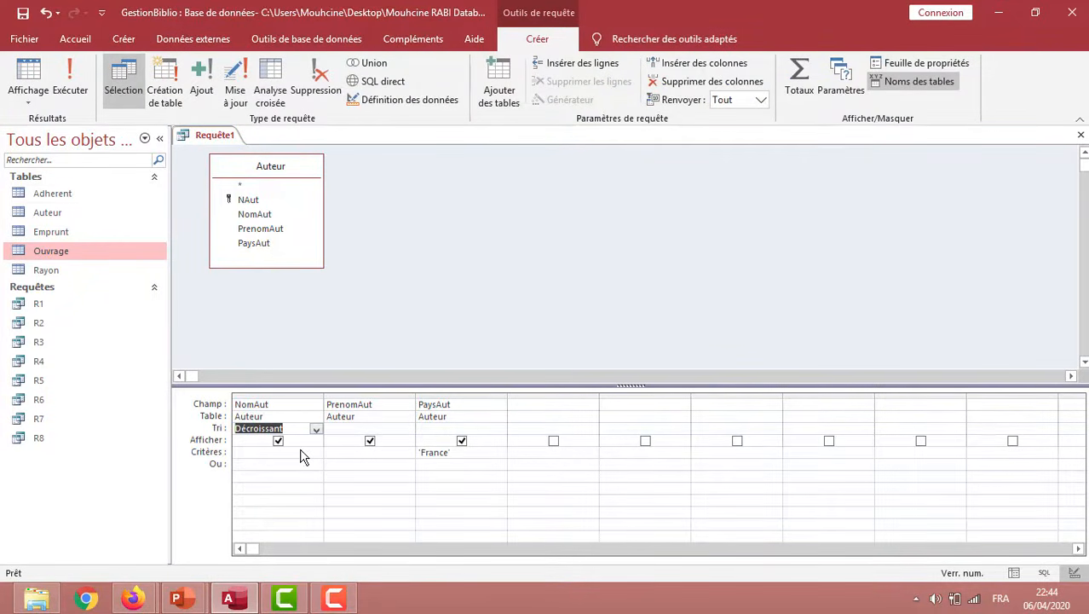
pyautogui.click(69, 81)
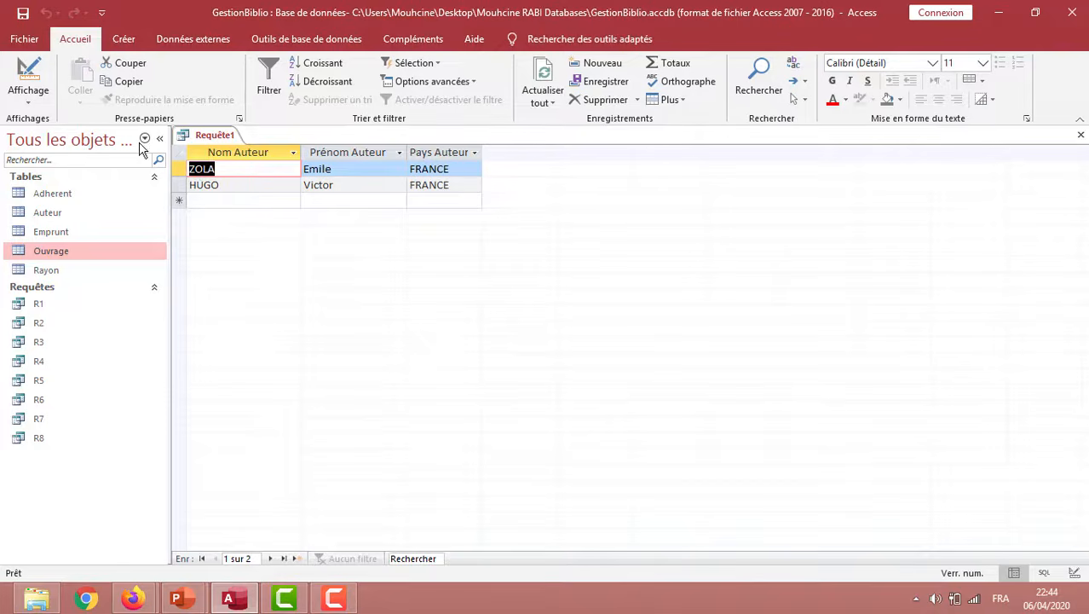
# Return to design mode and view the sort options available for PrenomAut without choosing one
pyautogui.click(28, 94)
pyautogui.click(73, 199)
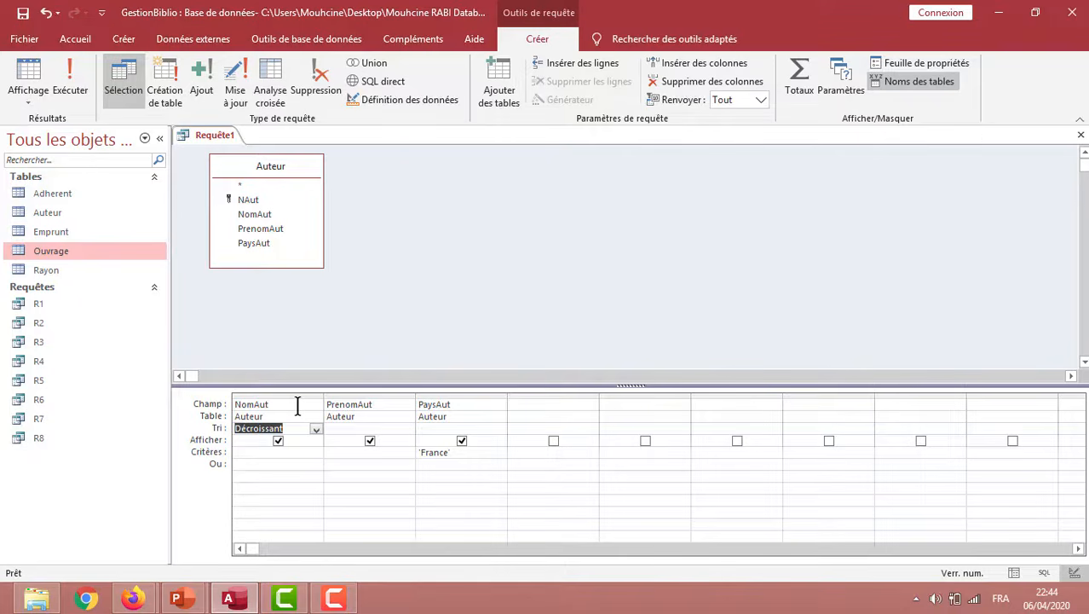
pyautogui.click(283, 428)
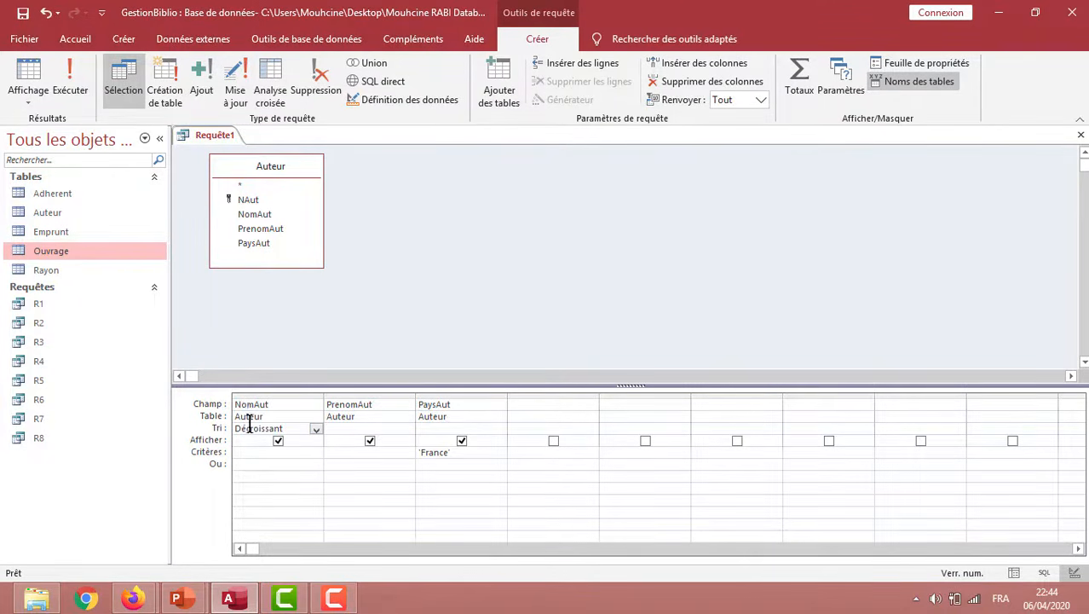
pyautogui.click(349, 429)
pyautogui.click(407, 429)
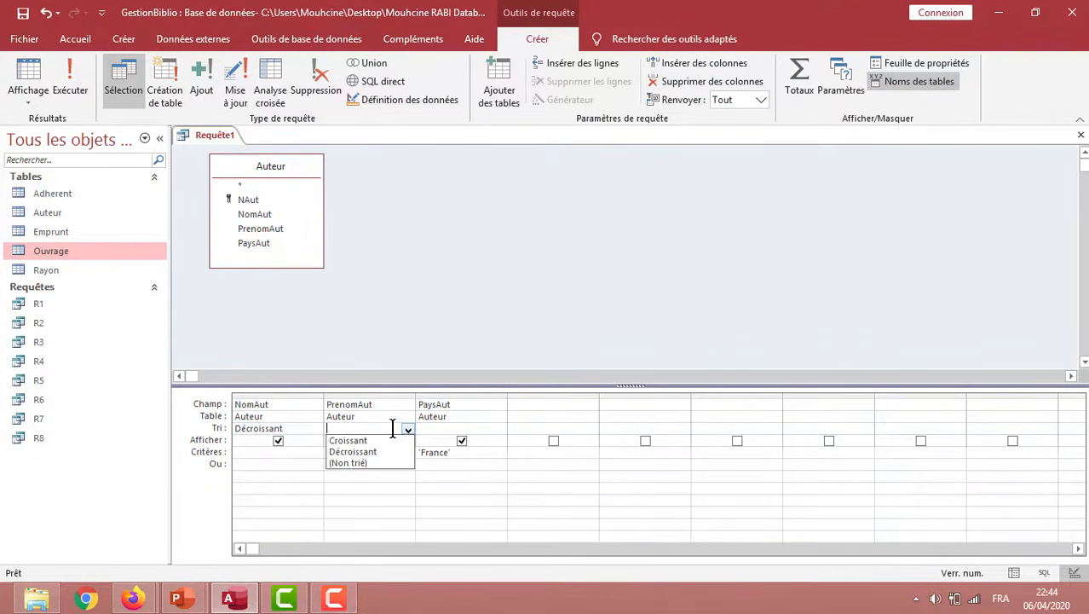
pyautogui.click(358, 351)
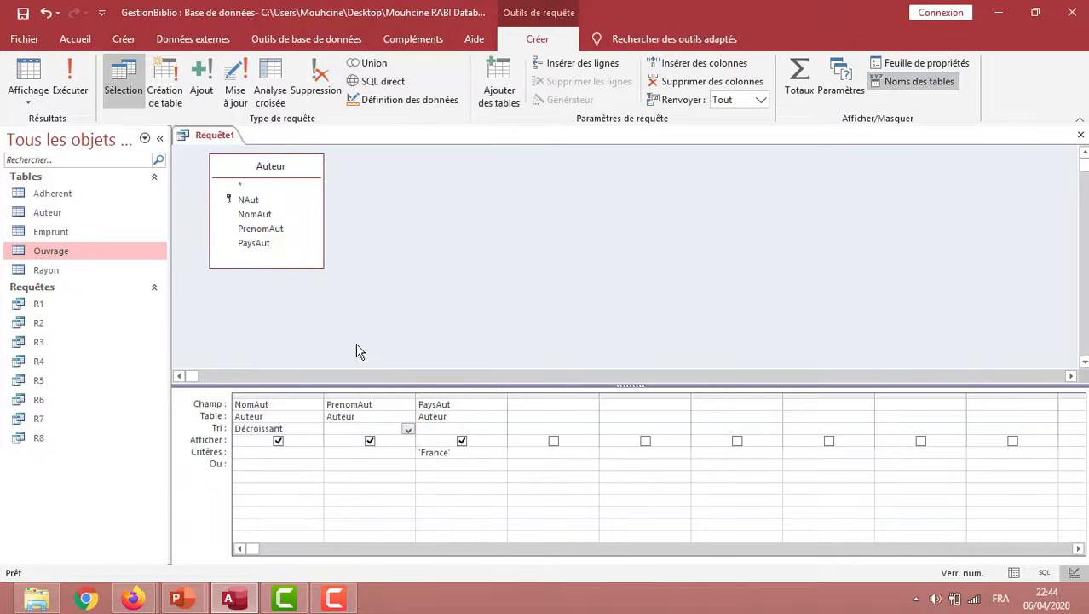
# Save the sorted author query as R9
pyautogui.click(23, 13)
pyautogui.write('R9')
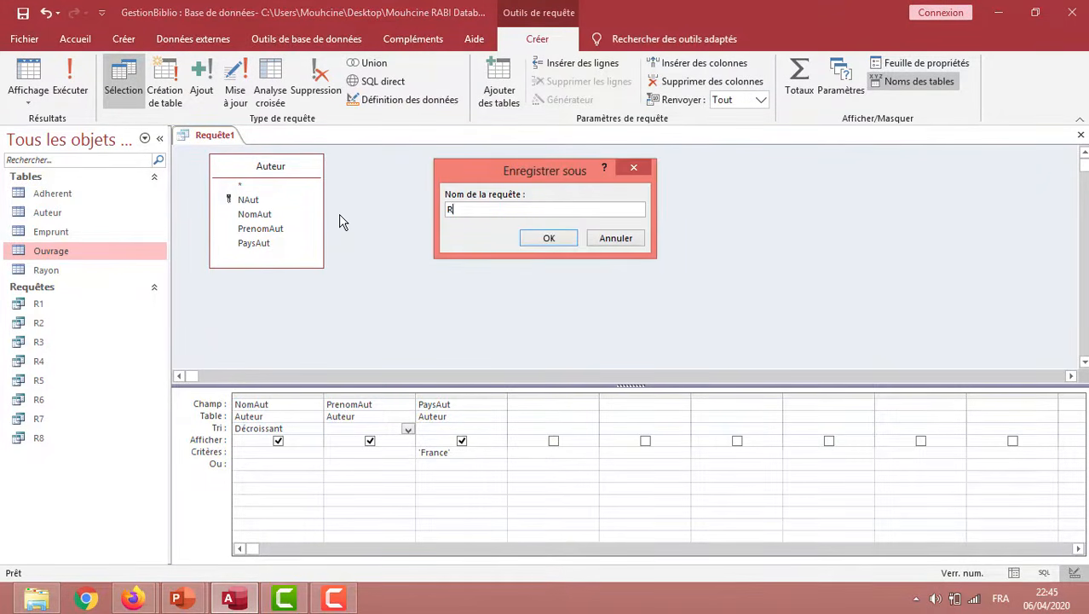
pyautogui.click(550, 237)
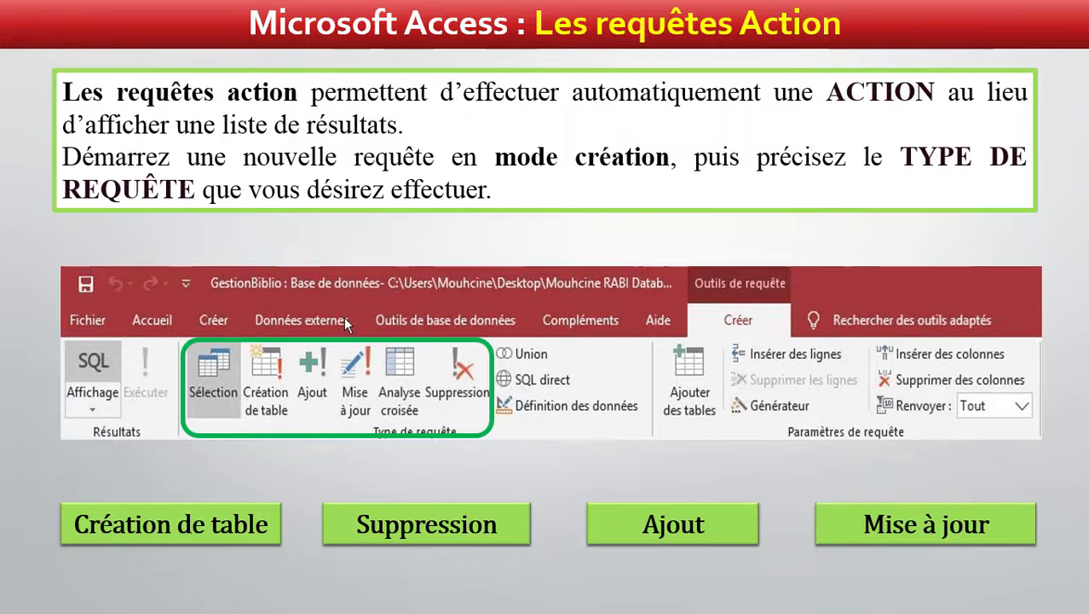
# Leave the action query slide for Access and create a blank query in design mode without adding any table
pyautogui.click(343, 316)
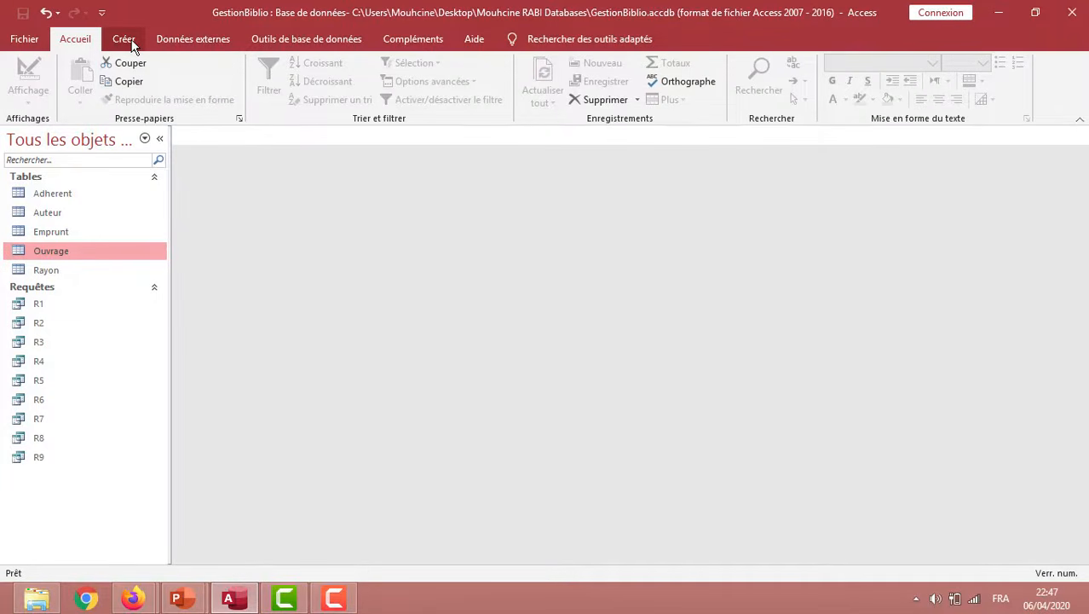
pyautogui.click(128, 42)
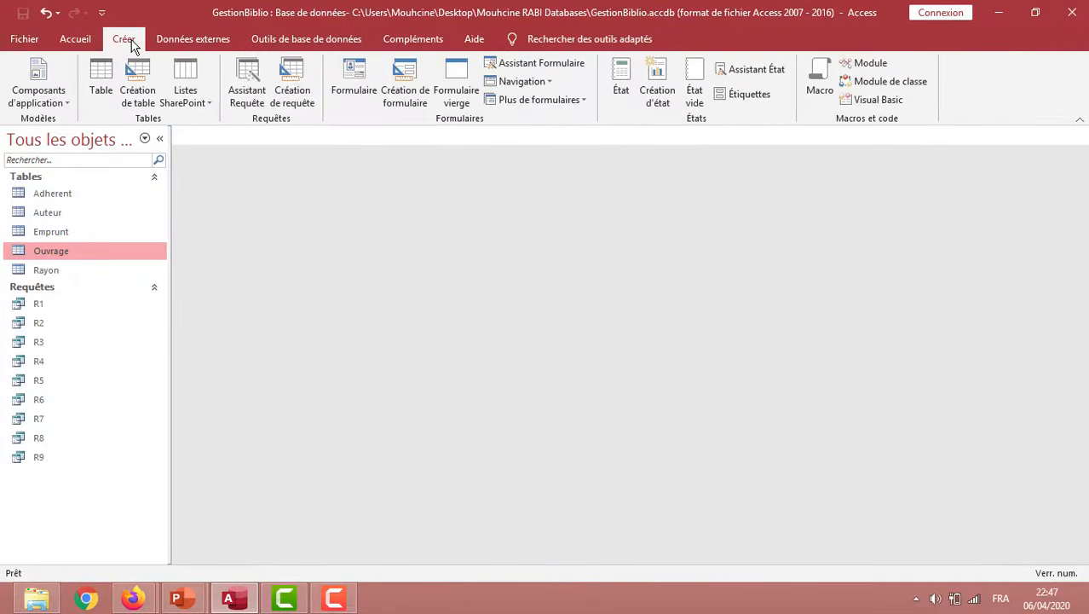
pyautogui.click(294, 77)
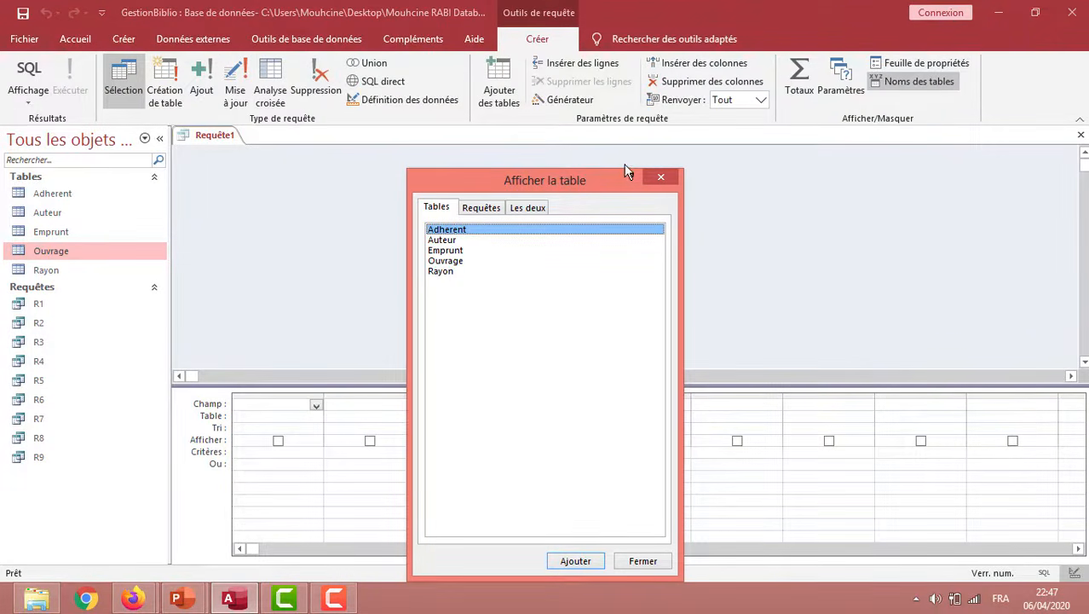
pyautogui.click(663, 179)
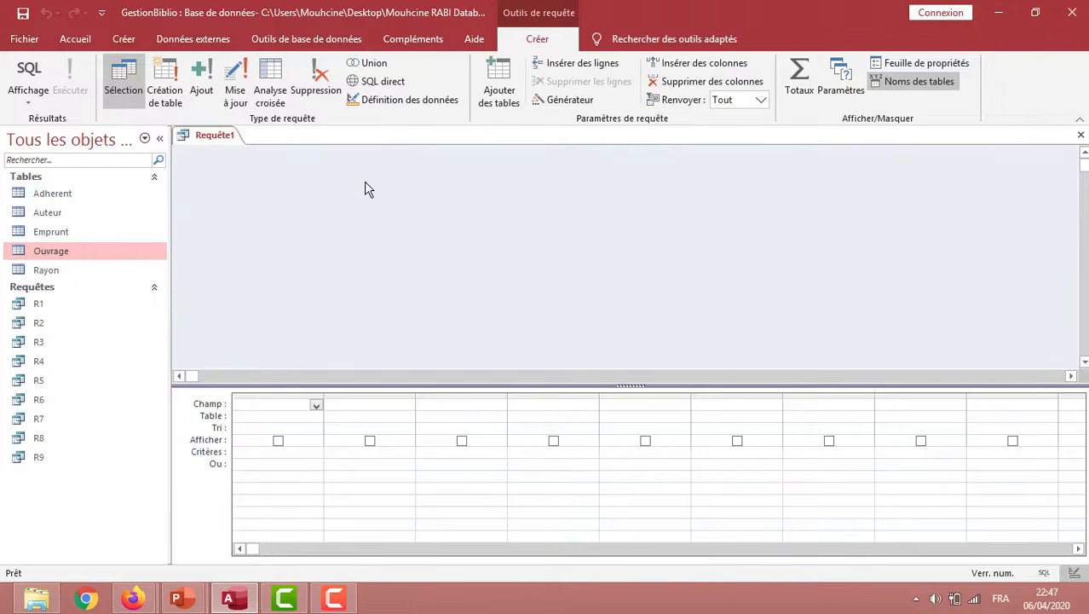
# Make it a make-table query that creates the table ouvrage_auteurs_fr in the current database
pyautogui.click(167, 78)
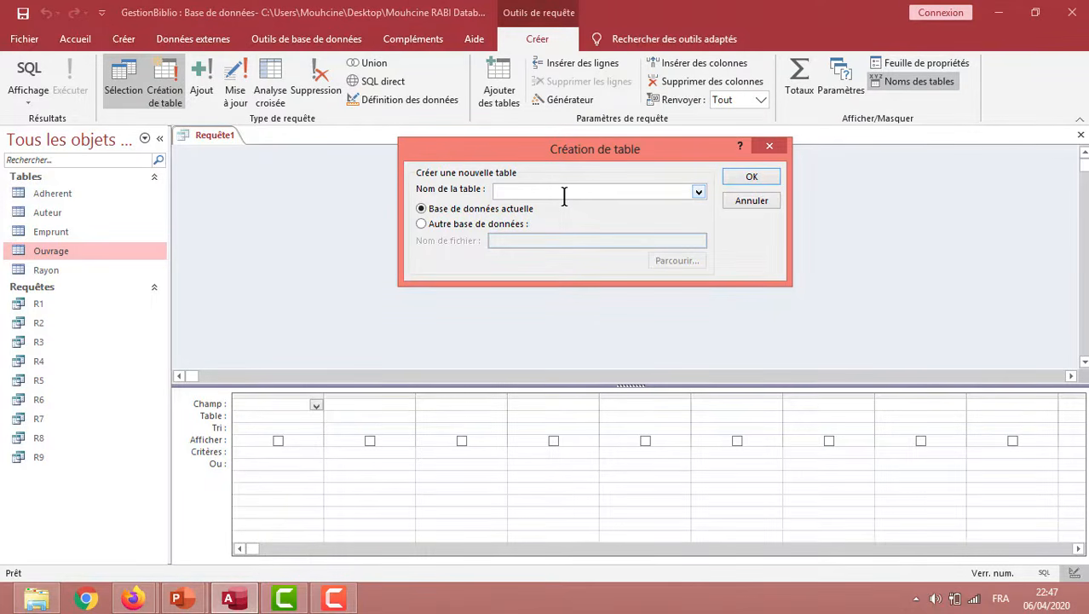
pyautogui.write('ouvrage_auteur')
pyautogui.write('s_fr')
pyautogui.click(698, 191)
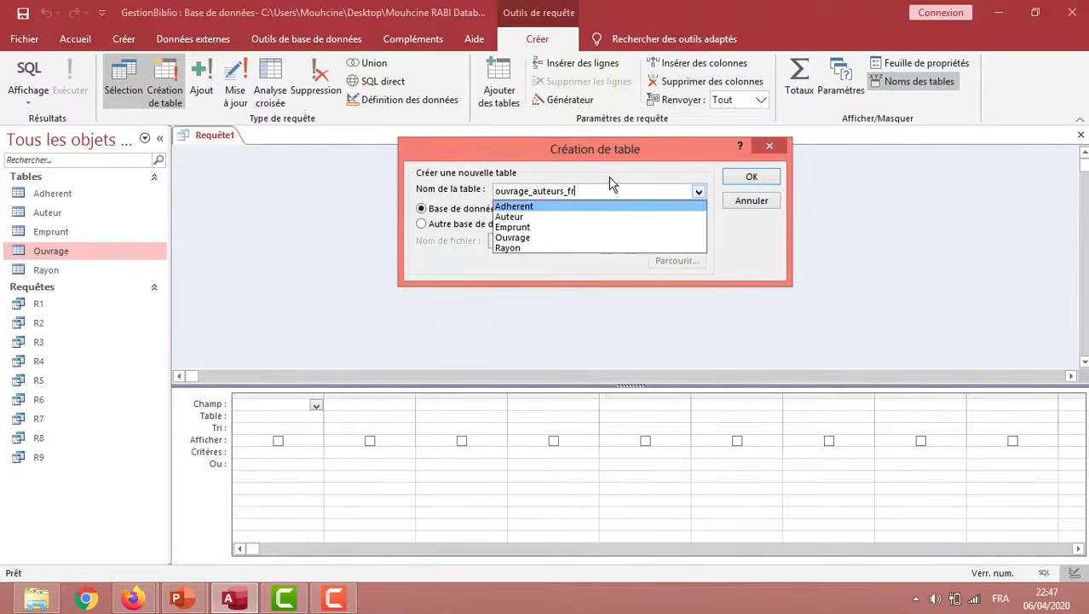
pyautogui.click(577, 191)
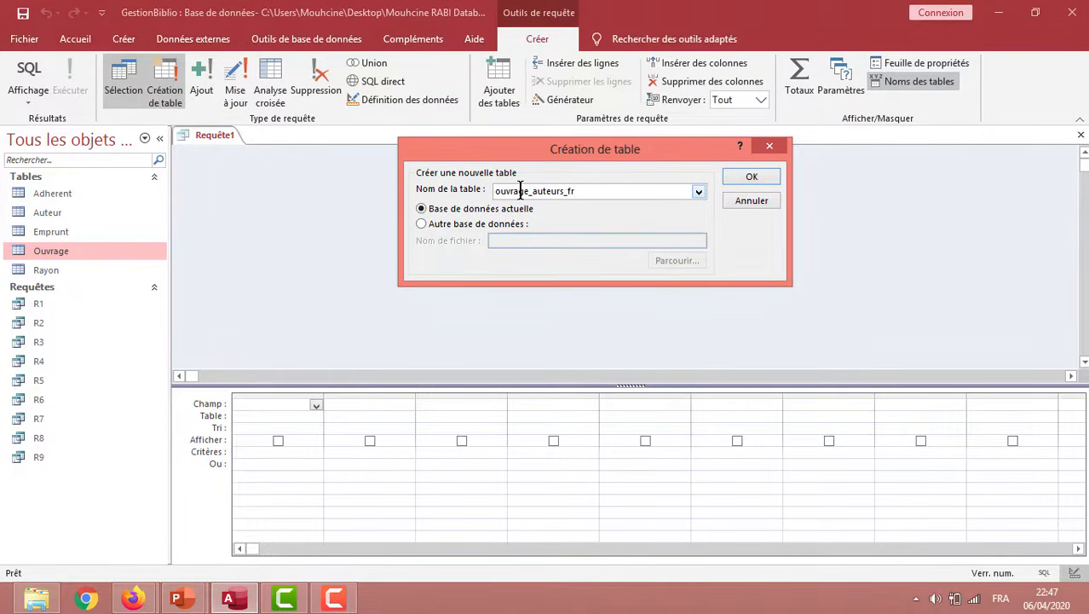
pyautogui.click(751, 177)
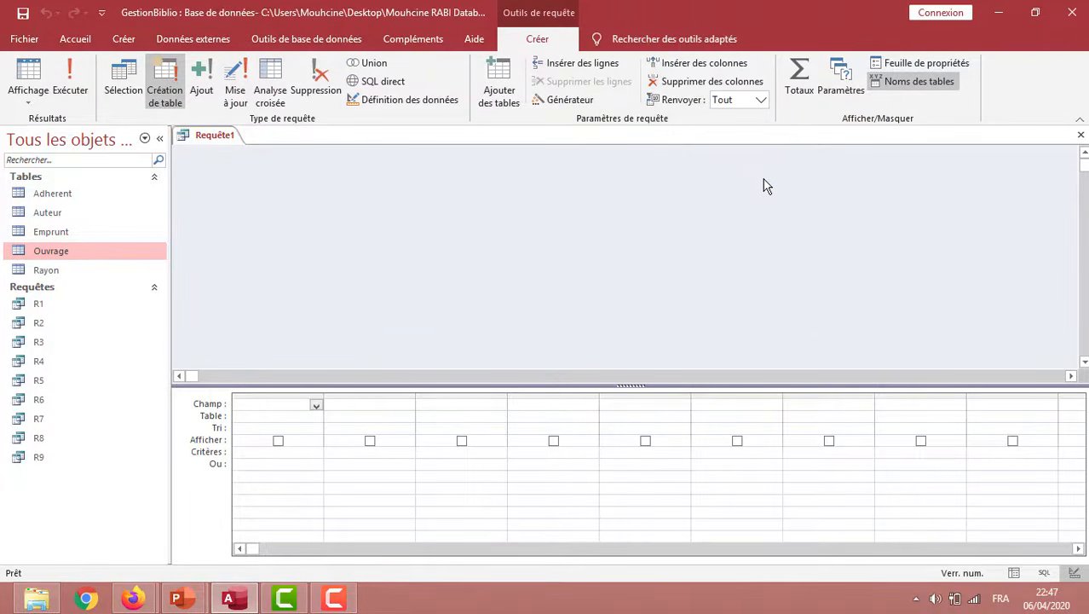
# Add the Auteur and Ouvrage tables to the make-table query
pyautogui.rightClick(348, 239)
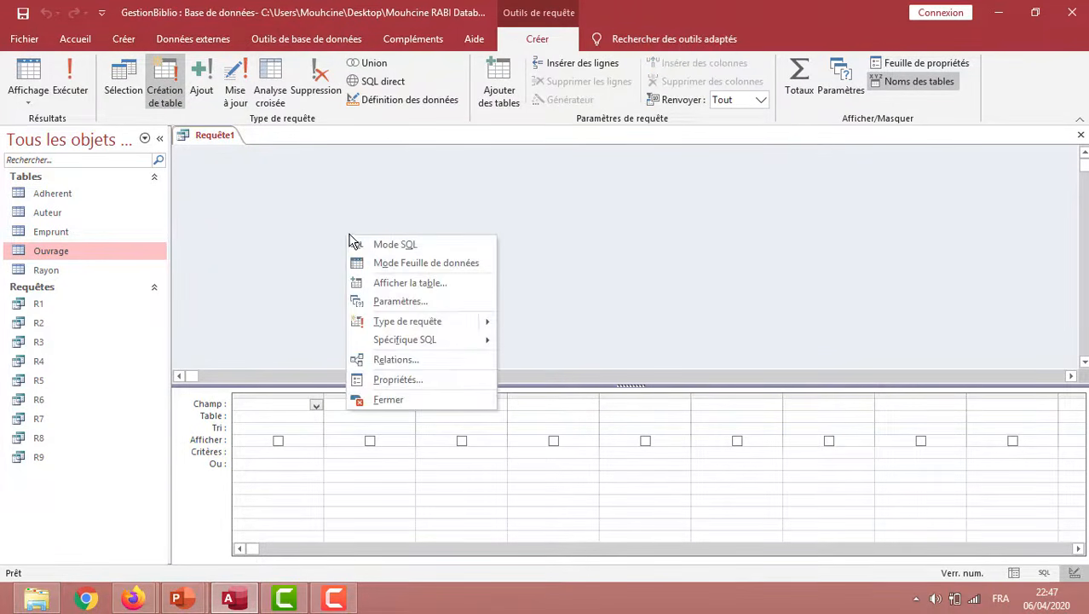
pyautogui.click(395, 283)
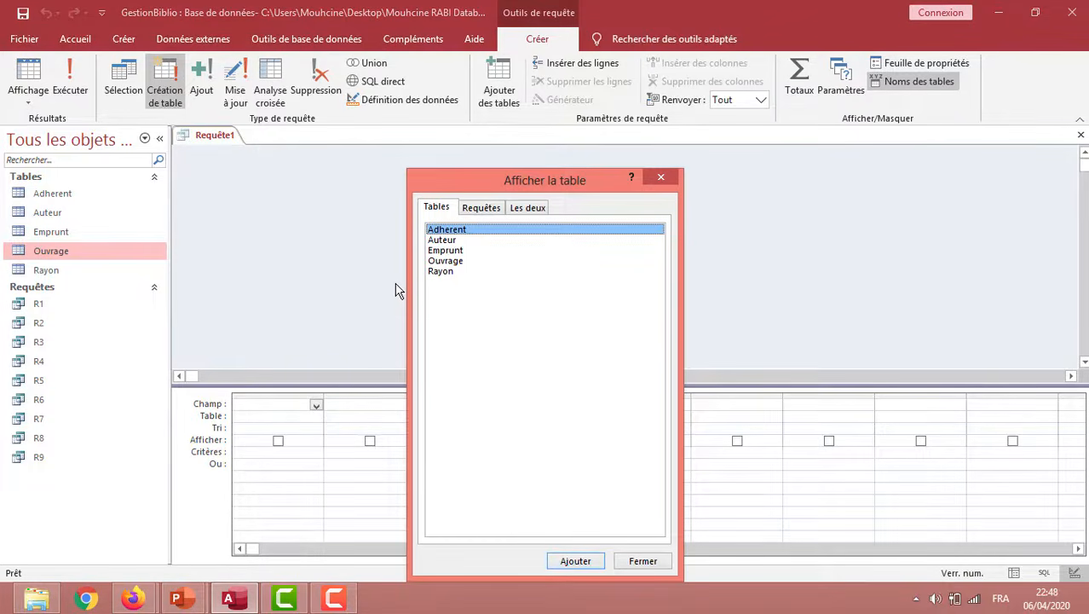
pyautogui.doubleClick(452, 242)
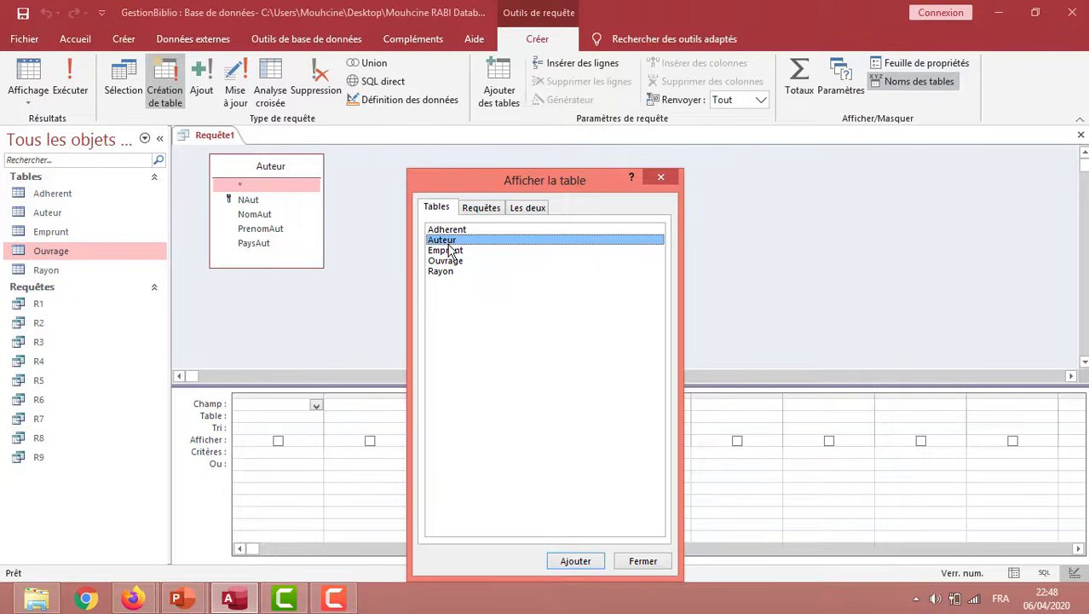
pyautogui.doubleClick(451, 261)
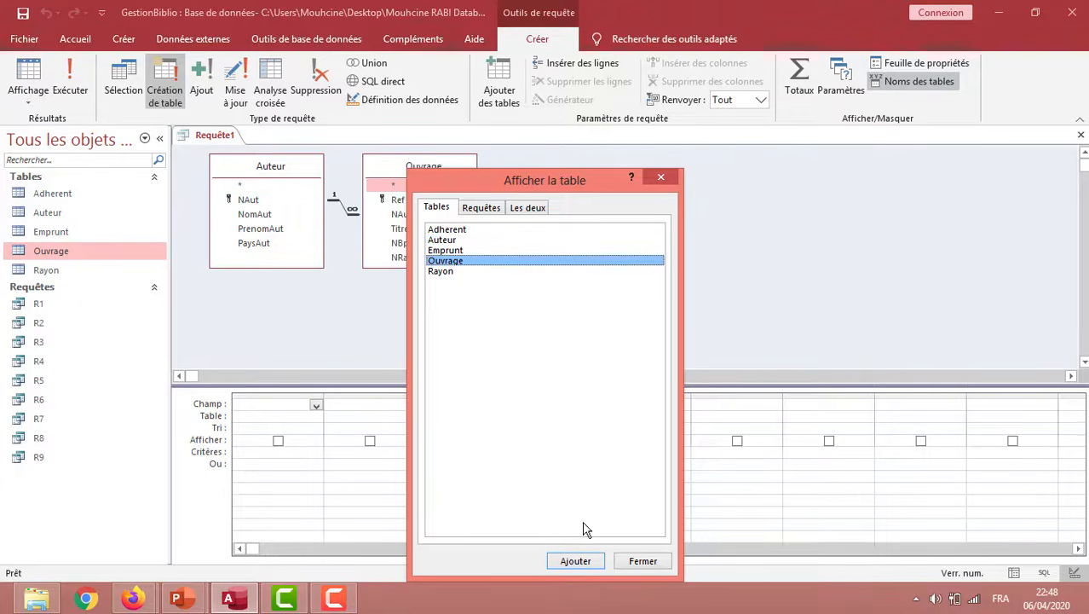
pyautogui.click(643, 561)
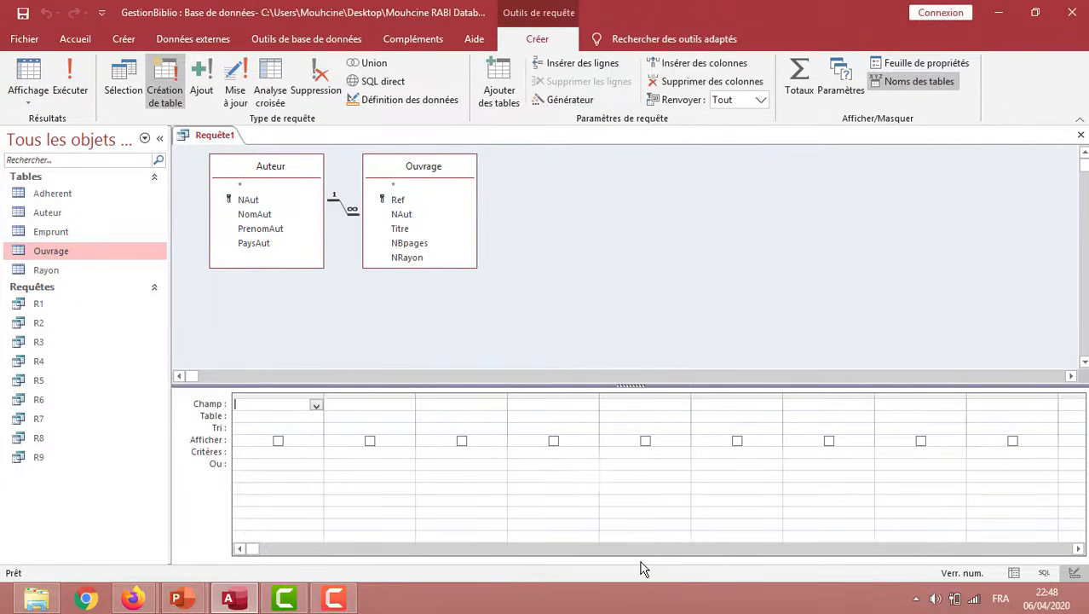
# Add the NAut, NomAut and PaysAut fields from Auteur and the Titre field from Ouvrage to the query
pyautogui.doubleClick(253, 200)
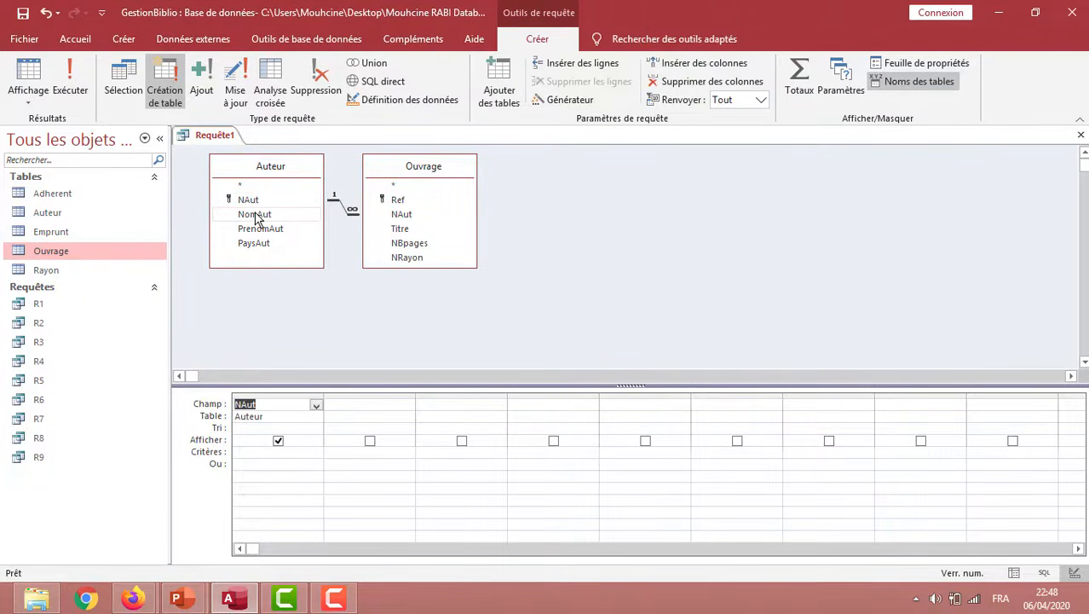
pyautogui.doubleClick(254, 214)
pyautogui.doubleClick(258, 243)
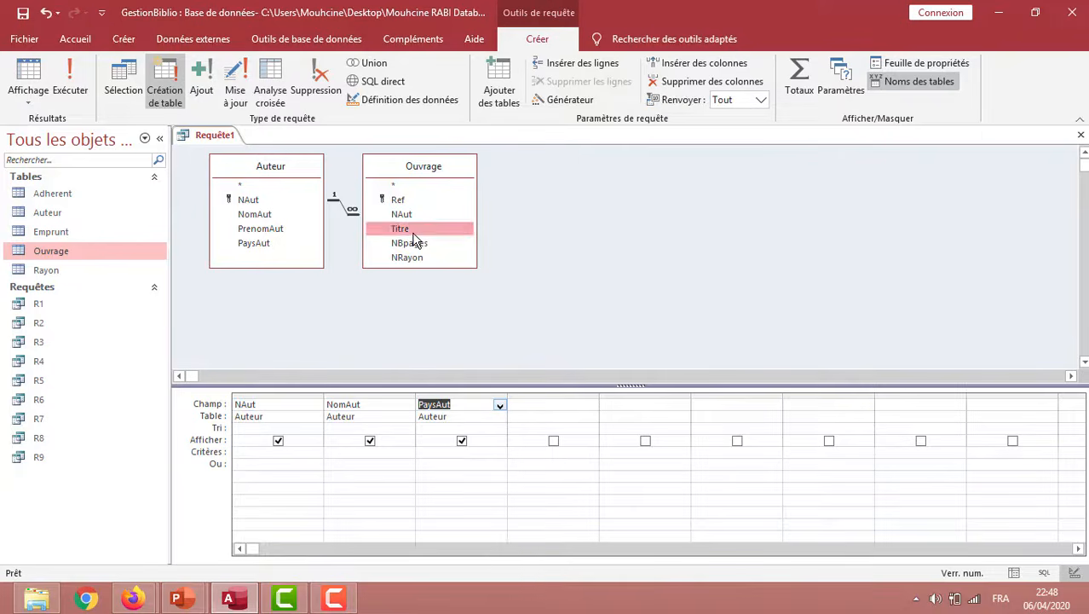
pyautogui.doubleClick(413, 230)
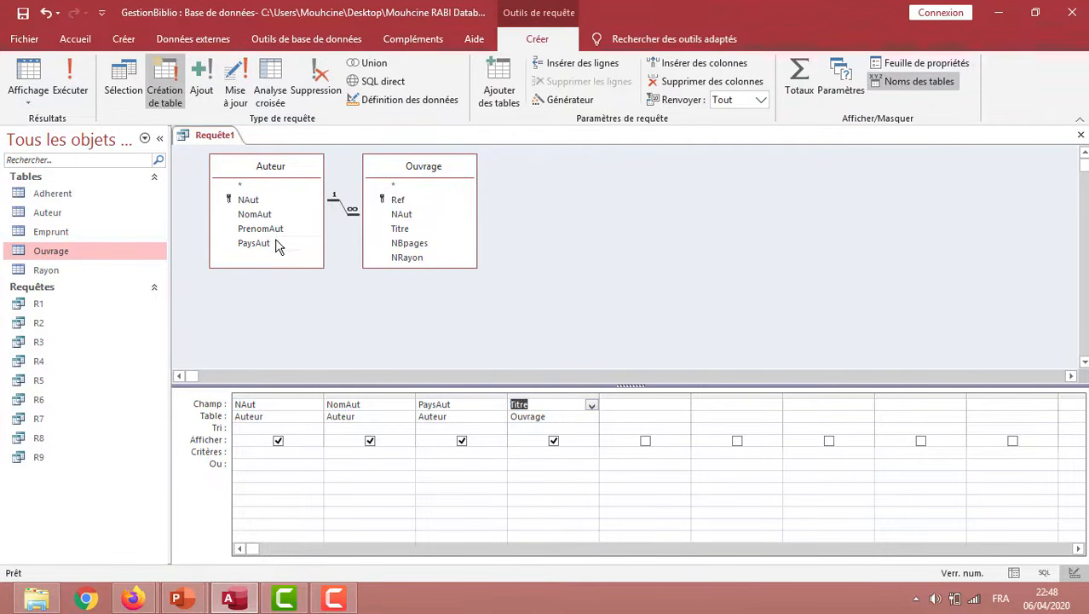
# Set the PaysAut criterion to 'France', then run the make-table query and accept creating the new table
pyautogui.click(430, 452)
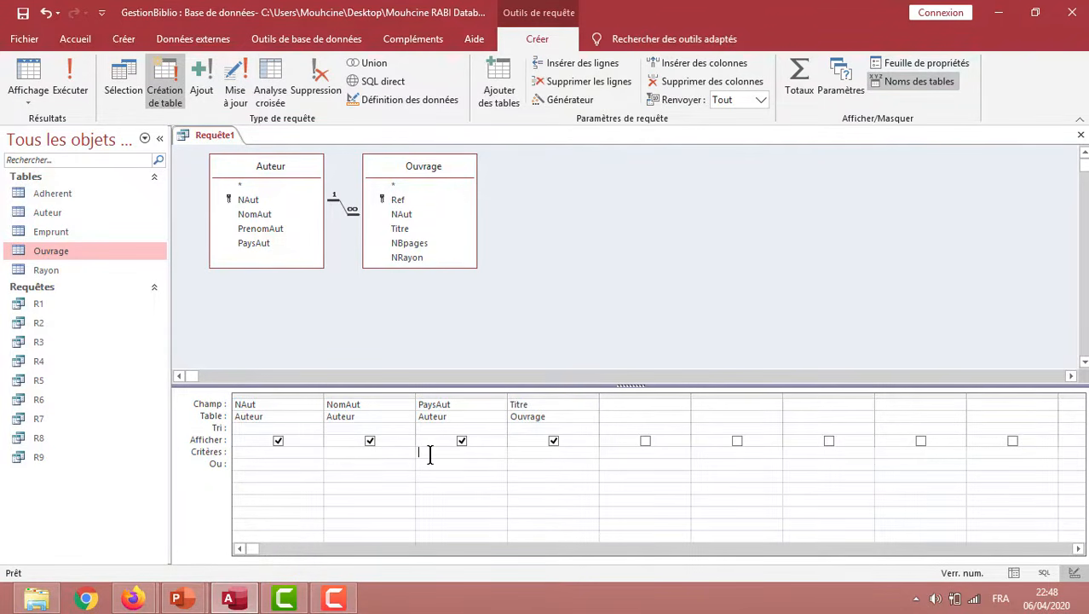
pyautogui.write("'France")
pyautogui.click(74, 95)
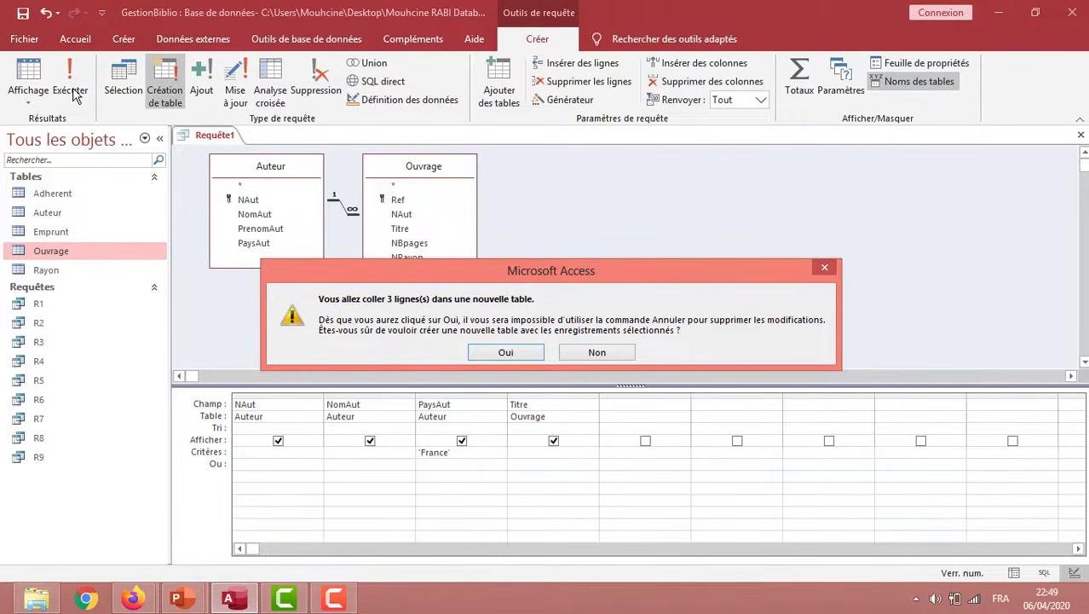
pyautogui.click(513, 352)
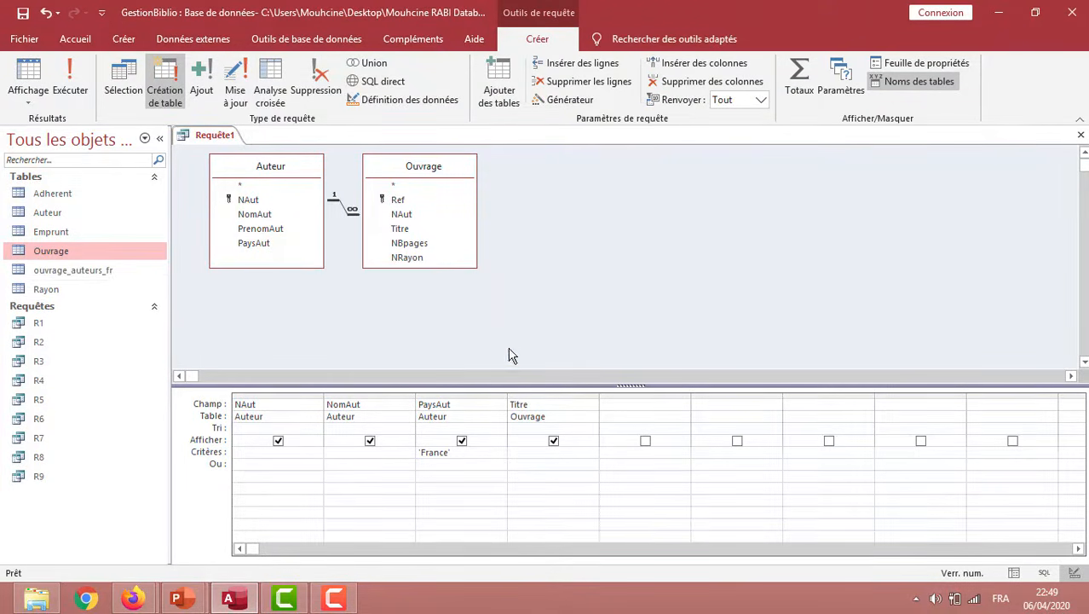
# Widen the Titre column of the new ouvrage_auteurs_fr table to fit the full titles, and close the table with its layout changes saved
pyautogui.click(93, 271)
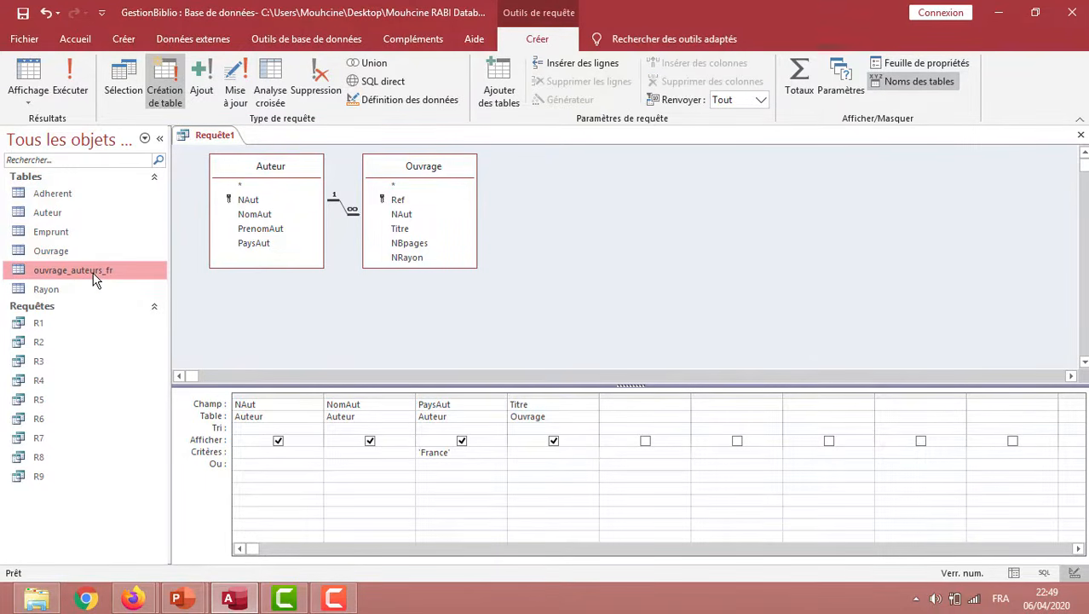
pyautogui.doubleClick(94, 274)
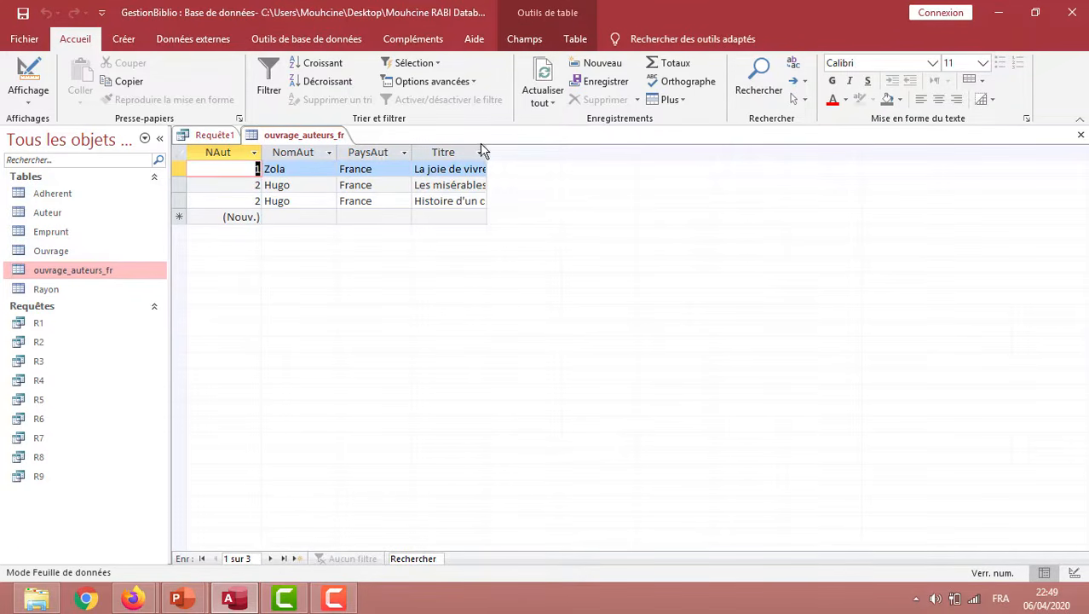
pyautogui.moveTo(488, 150); pyautogui.dragTo(570, 149)
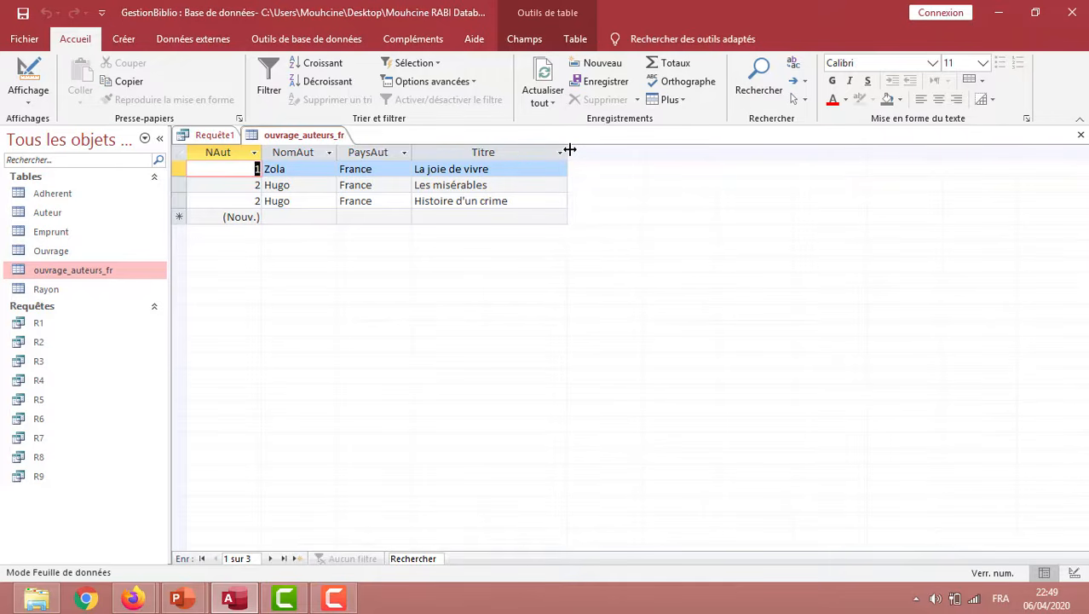
pyautogui.rightClick(312, 135)
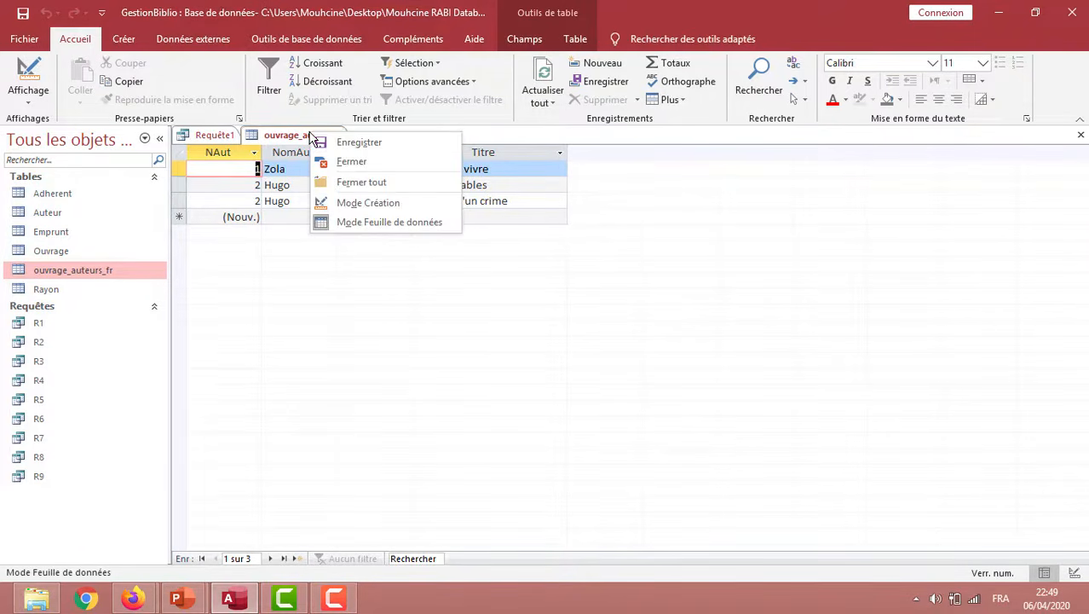
pyautogui.click(347, 163)
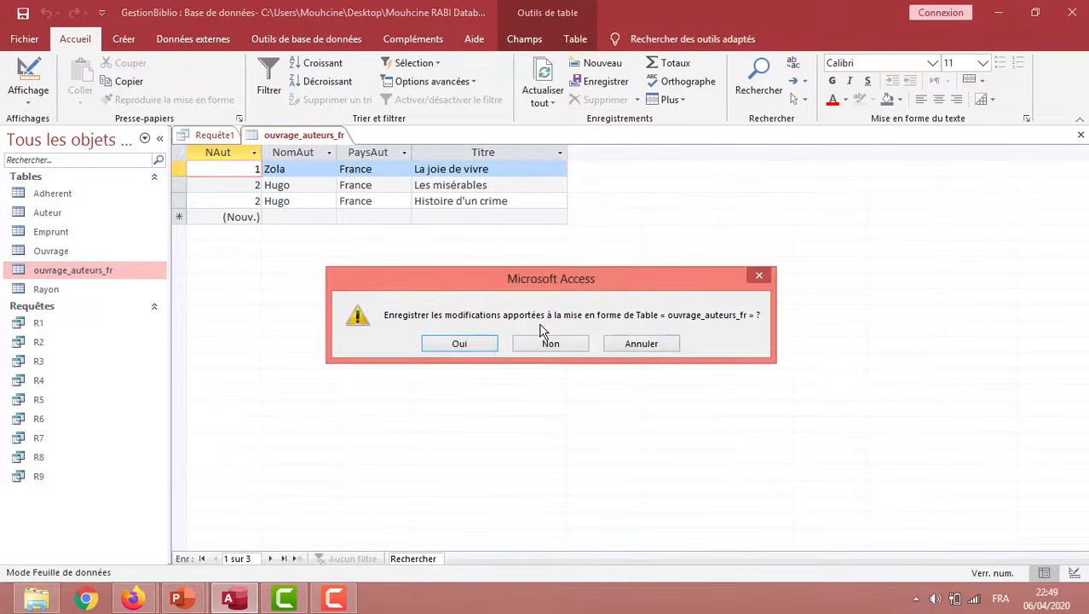
pyautogui.click(478, 344)
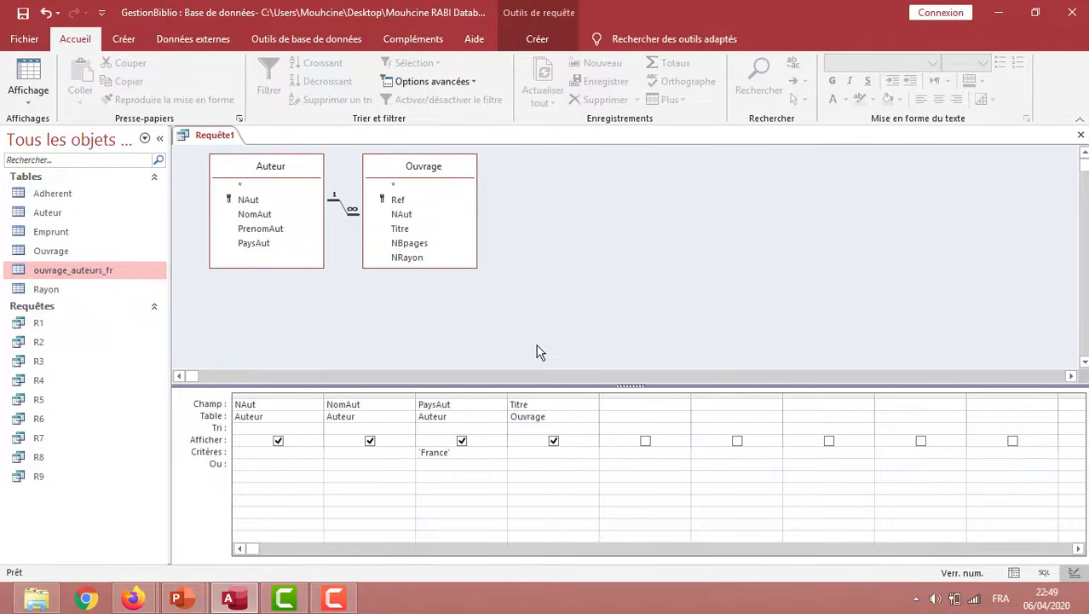
pyautogui.rightClick(554, 244)
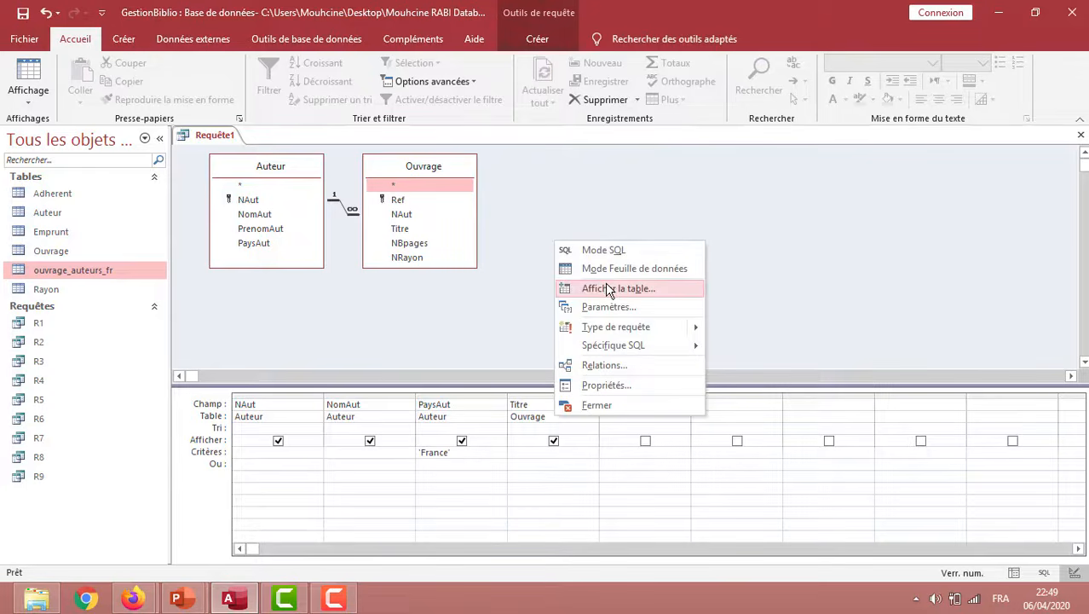
pyautogui.click(608, 289)
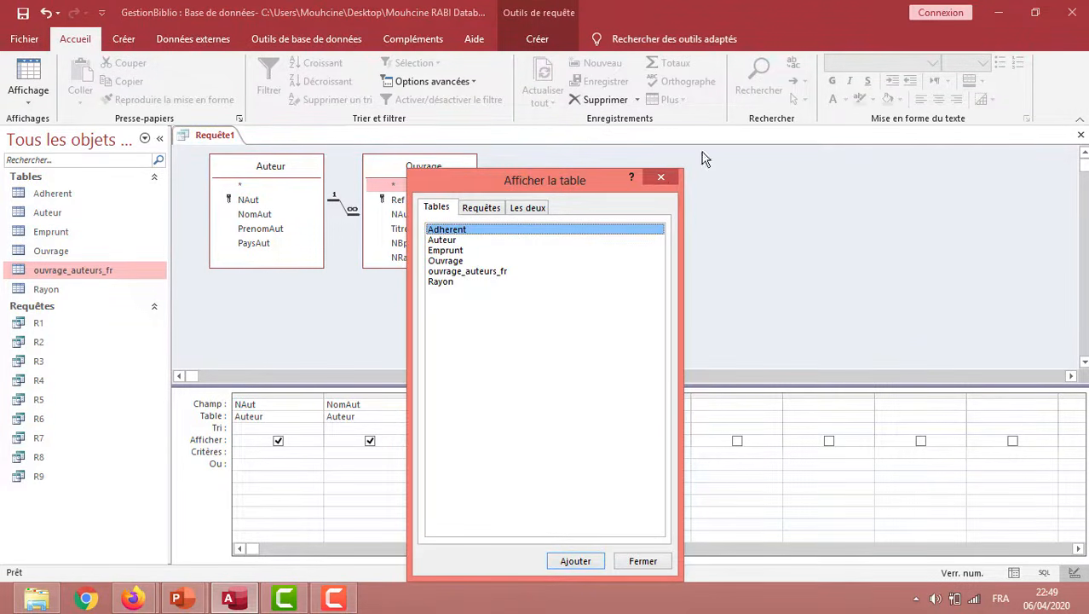
pyautogui.click(658, 173)
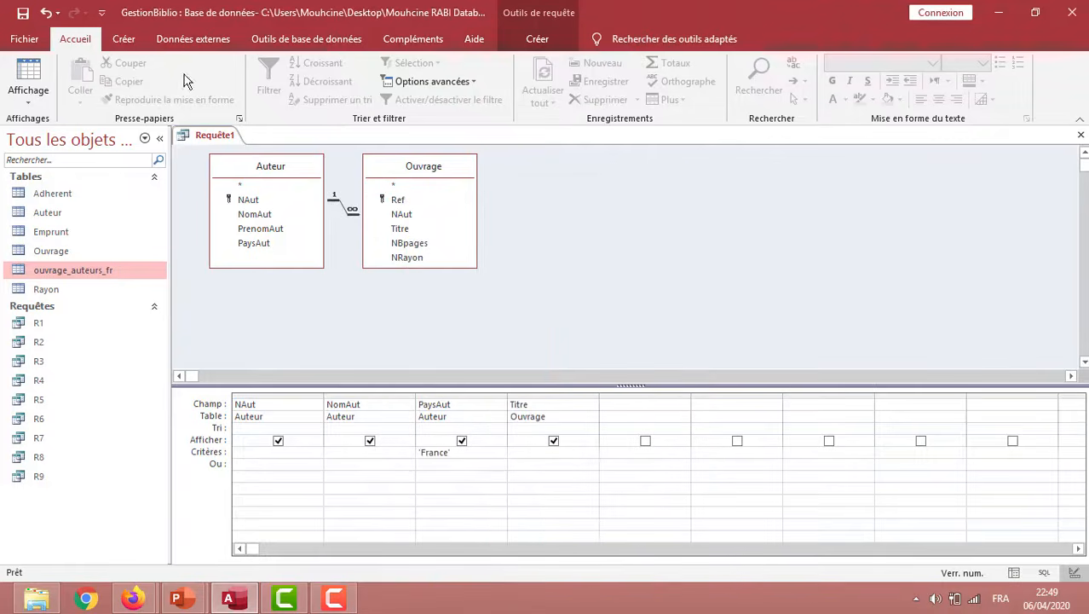
# Save the make-table query as R10 and close it
pyautogui.click(23, 13)
pyautogui.write('R')
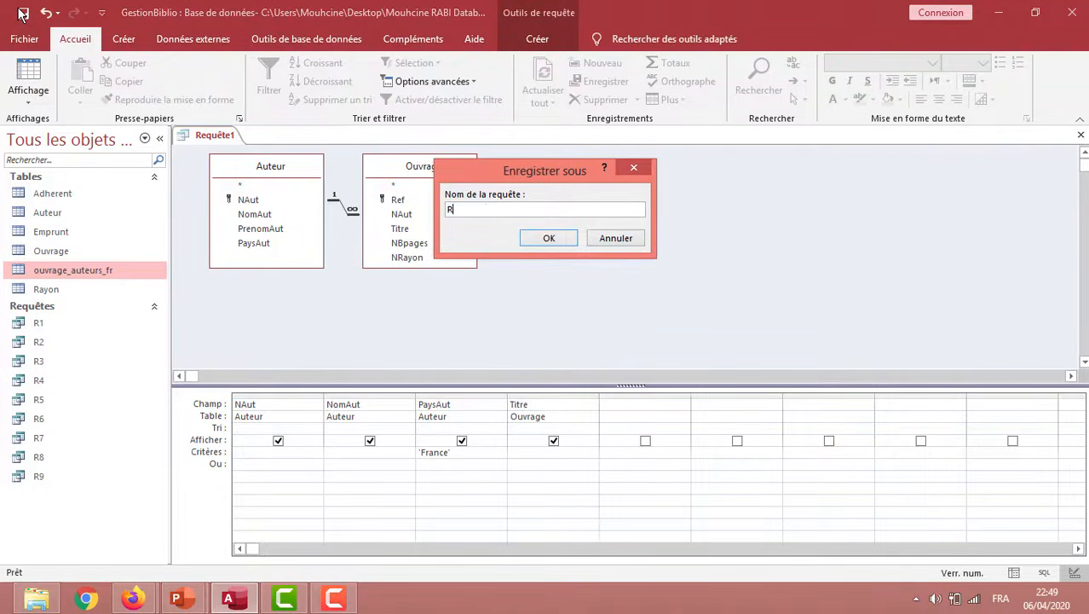
pyautogui.write('10')
pyautogui.click(553, 237)
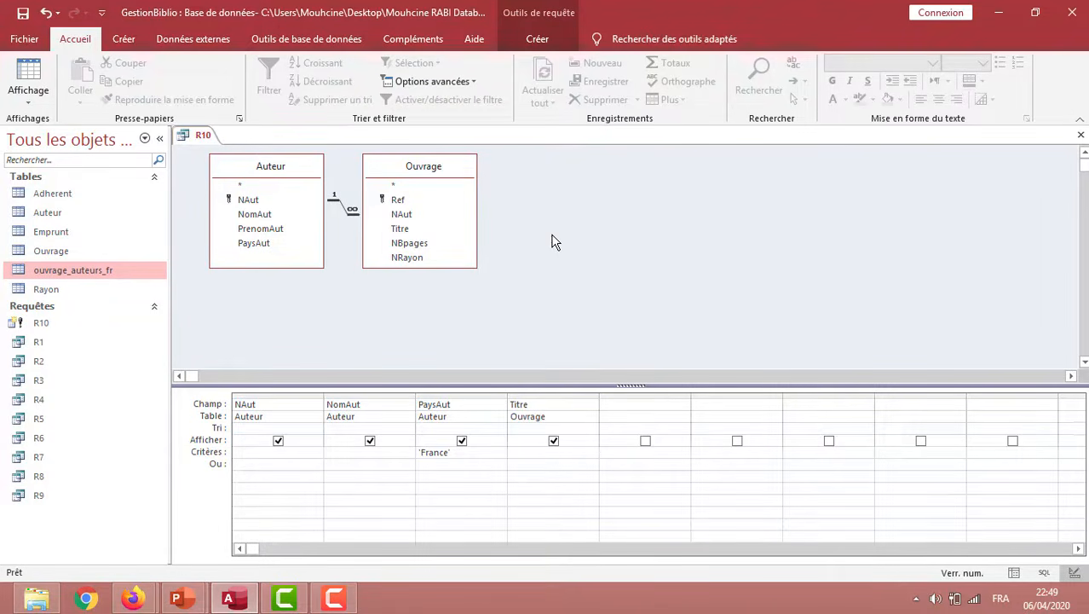
pyautogui.rightClick(202, 136)
pyautogui.click(238, 167)
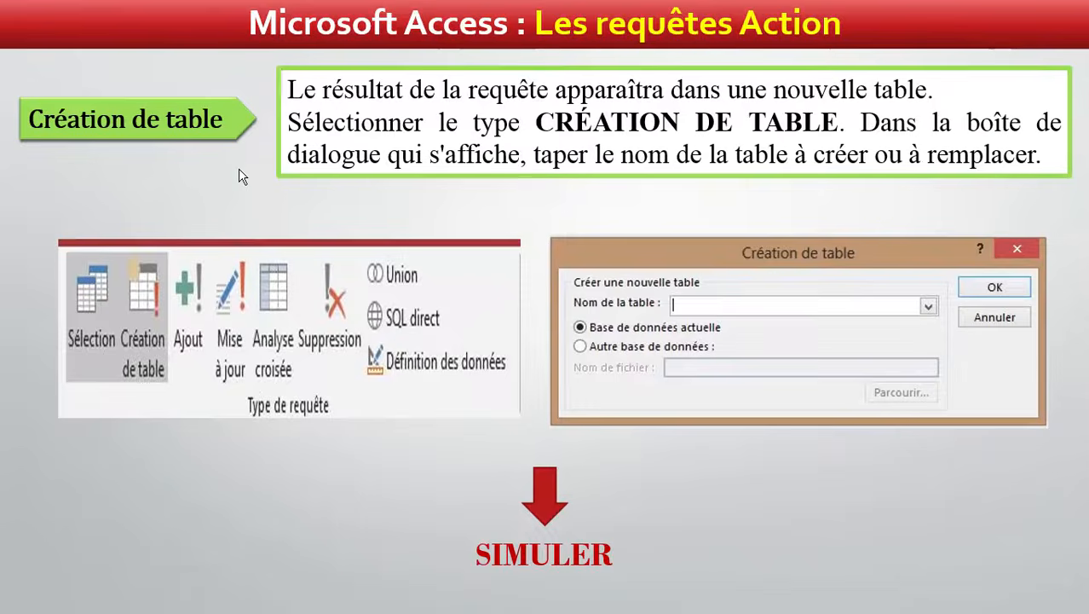
pyautogui.click(240, 169)
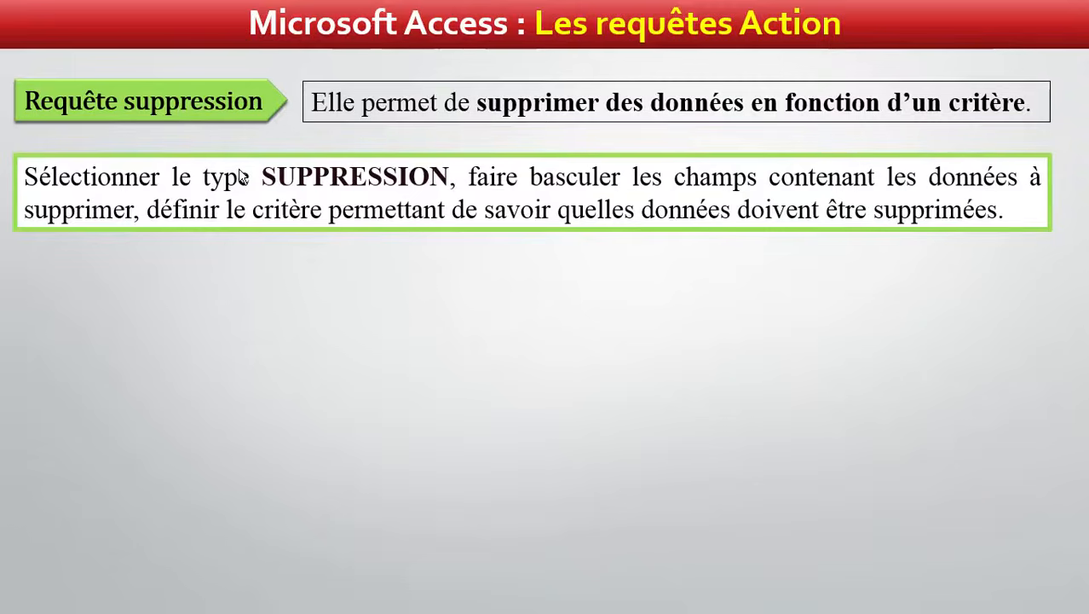
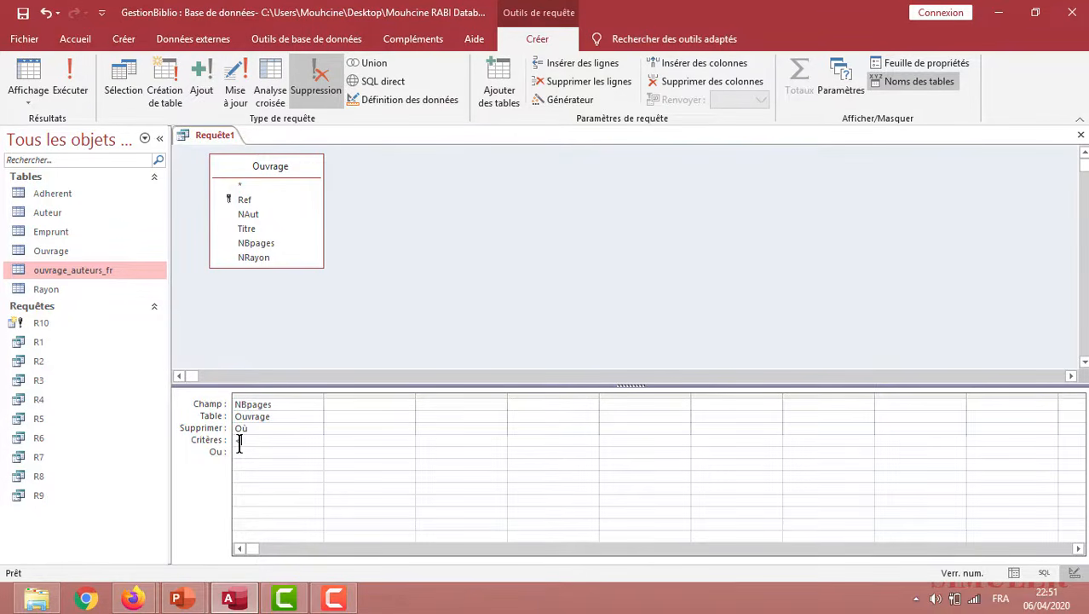
# Set the NBpages criterion to <20, then run the delete query and decline the deletion
pyautogui.write('20')
pyautogui.hotkey('alt', 'Tab')
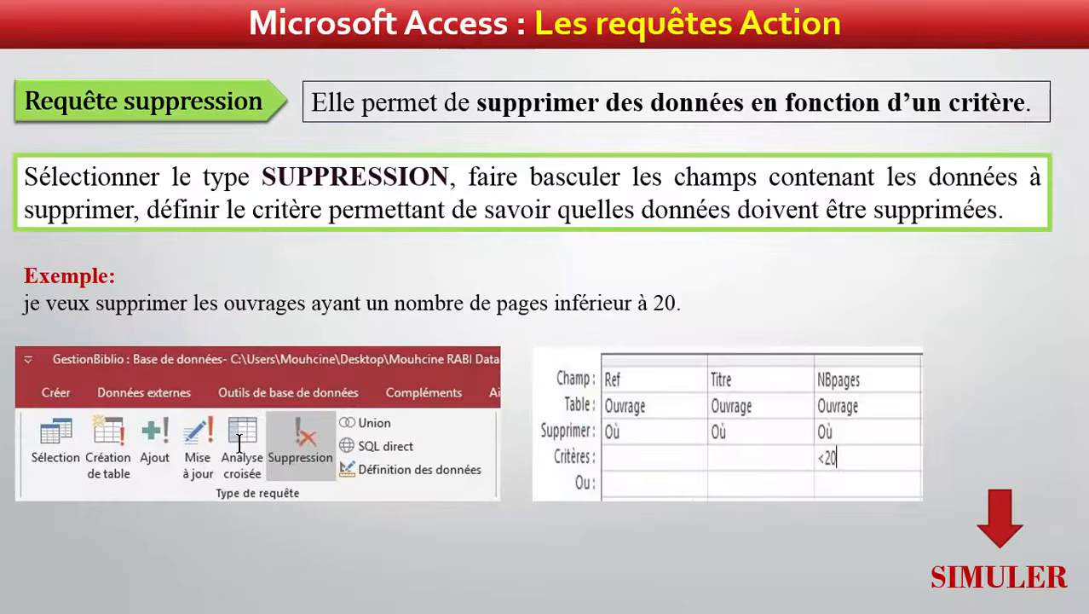
pyautogui.hotkey('alt', 'Tab')
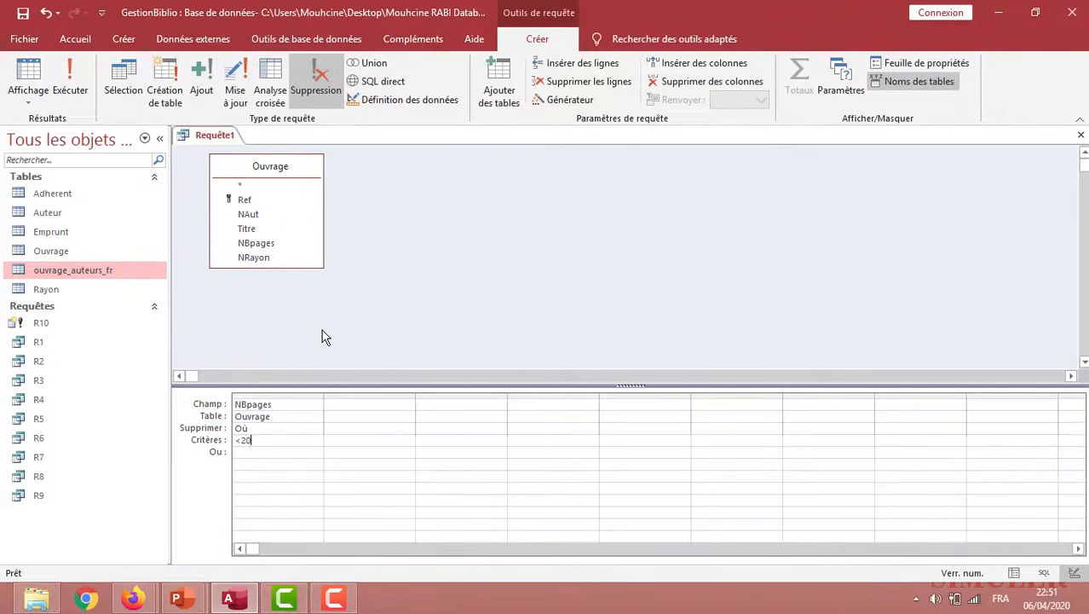
pyautogui.click(75, 92)
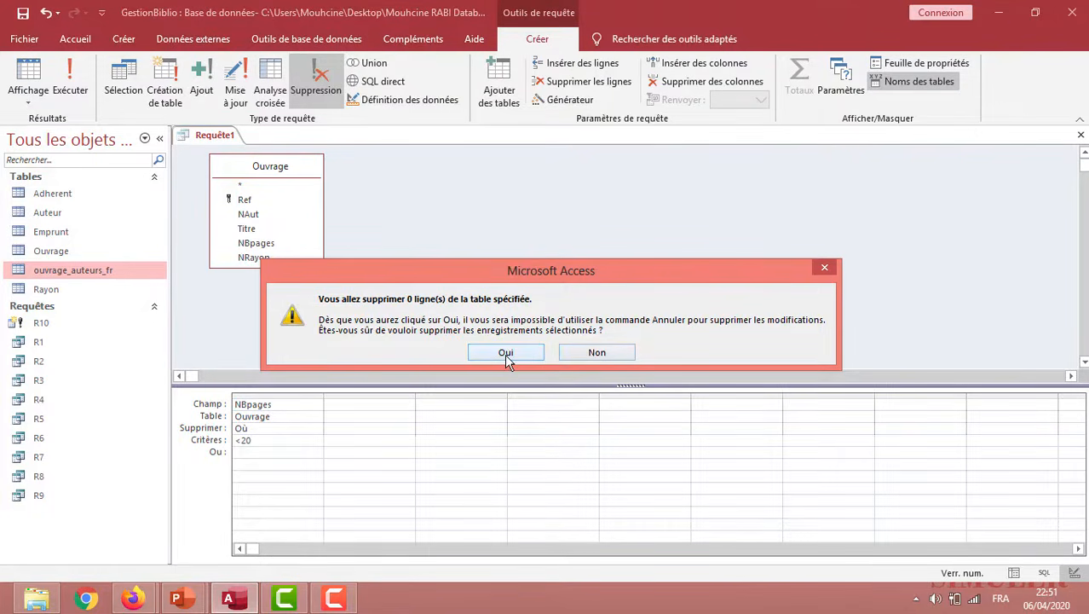
pyautogui.click(611, 353)
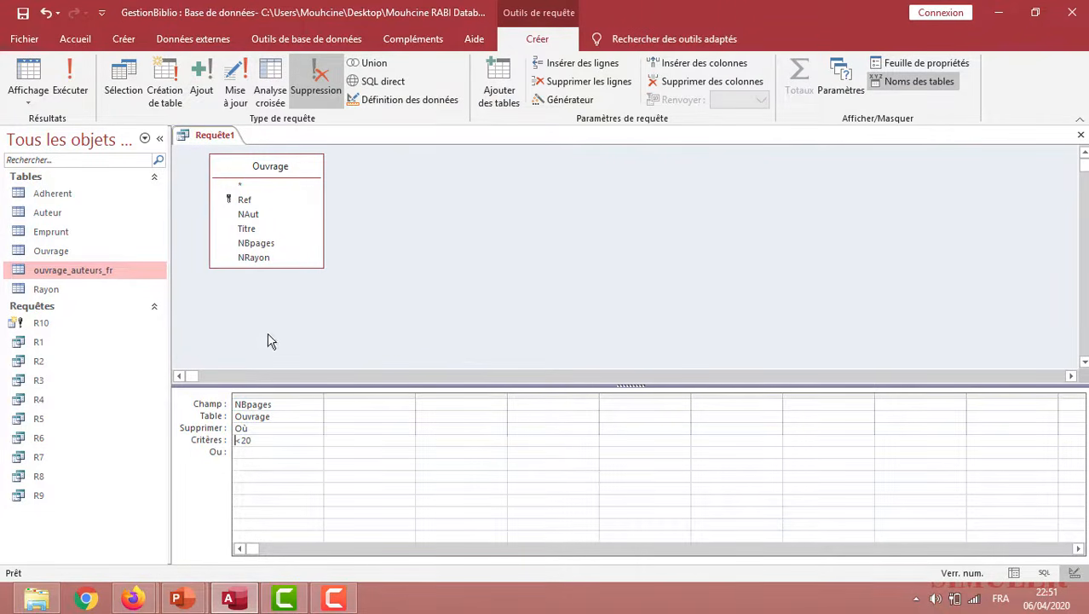
# Check the page counts in the Ouvrage table, then change the delete query's NBpages criterion to <80
pyautogui.doubleClick(73, 250)
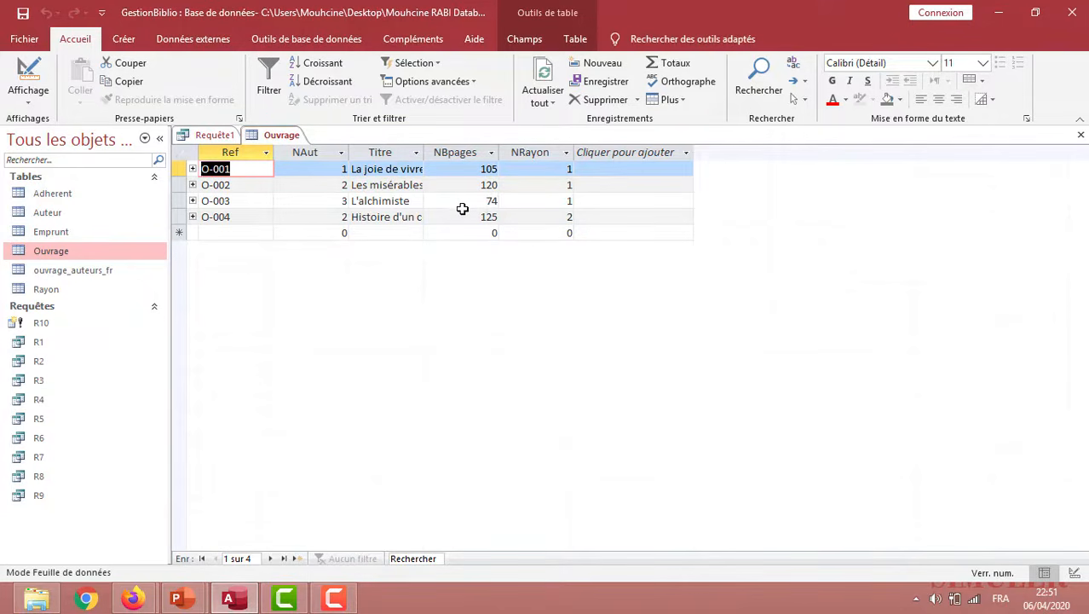
pyautogui.click(218, 137)
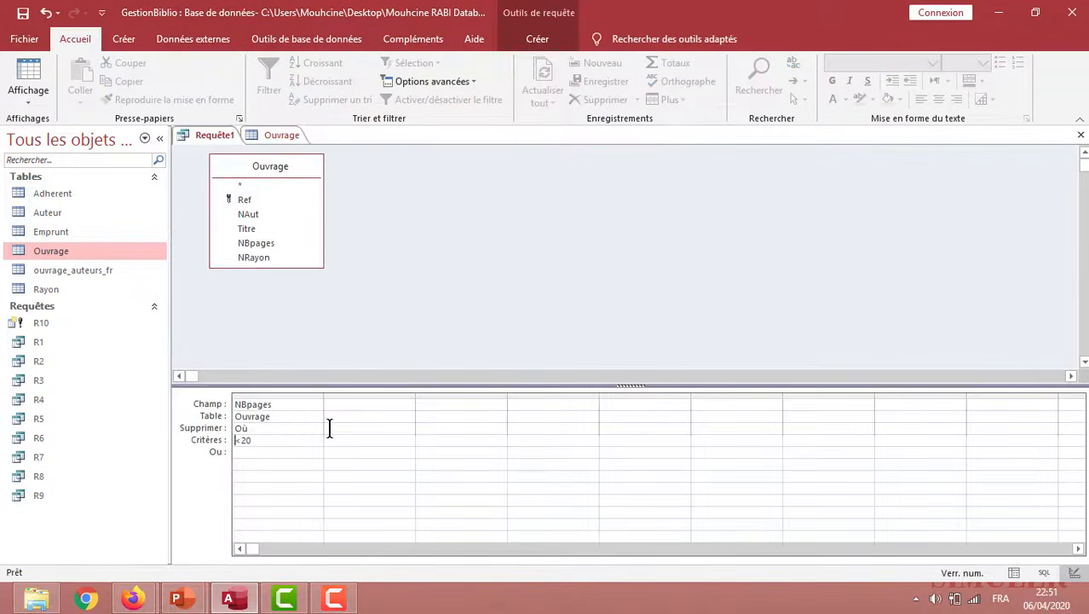
pyautogui.click(286, 440)
pyautogui.press('BackSpace')
pyautogui.press('BackSpace')
pyautogui.write('8')
# Run the delete query and accept the deletion, then check the Ouvrage table's records and close the table
pyautogui.click(539, 39)
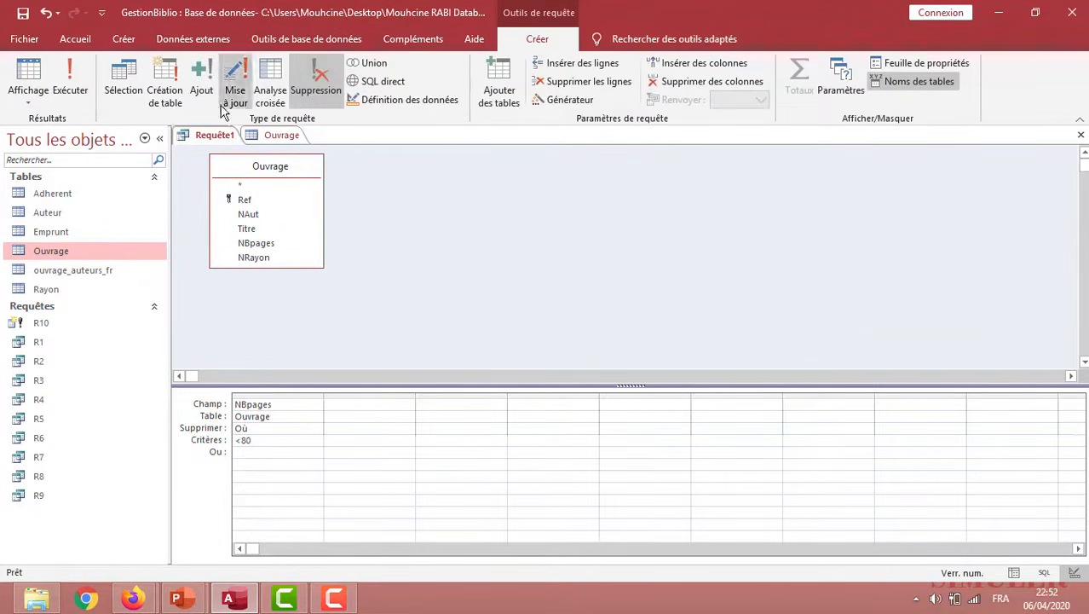
pyautogui.click(71, 77)
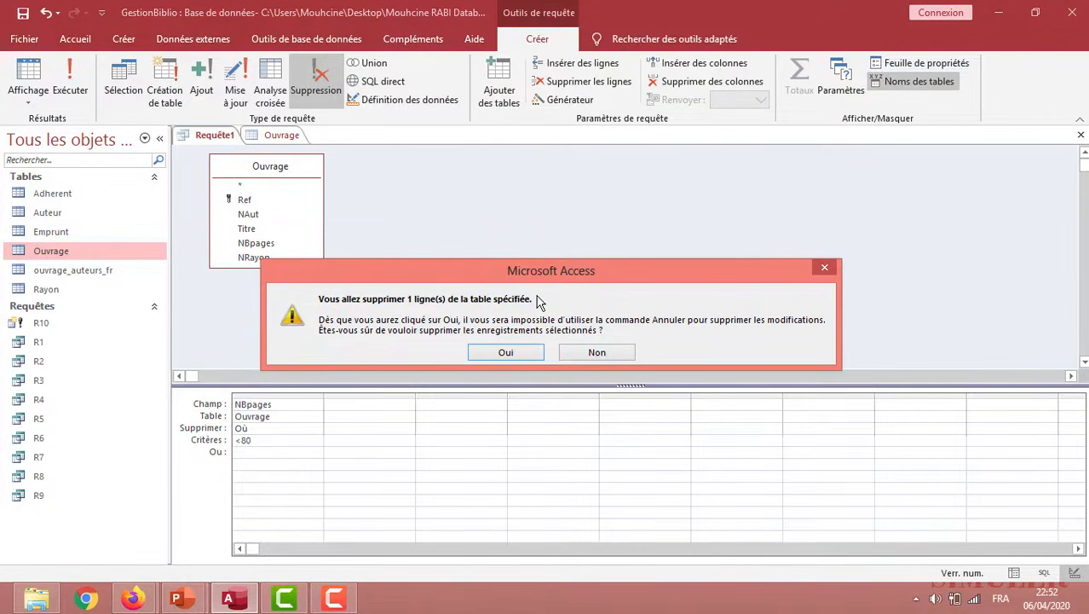
pyautogui.click(498, 352)
pyautogui.doubleClick(76, 254)
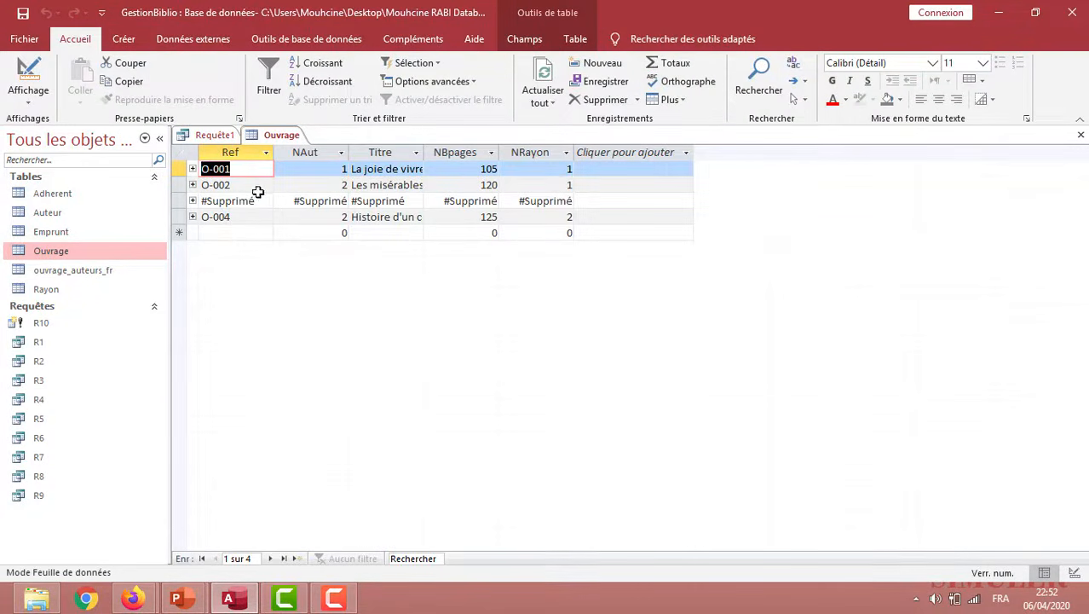
pyautogui.rightClick(276, 134)
pyautogui.click(291, 160)
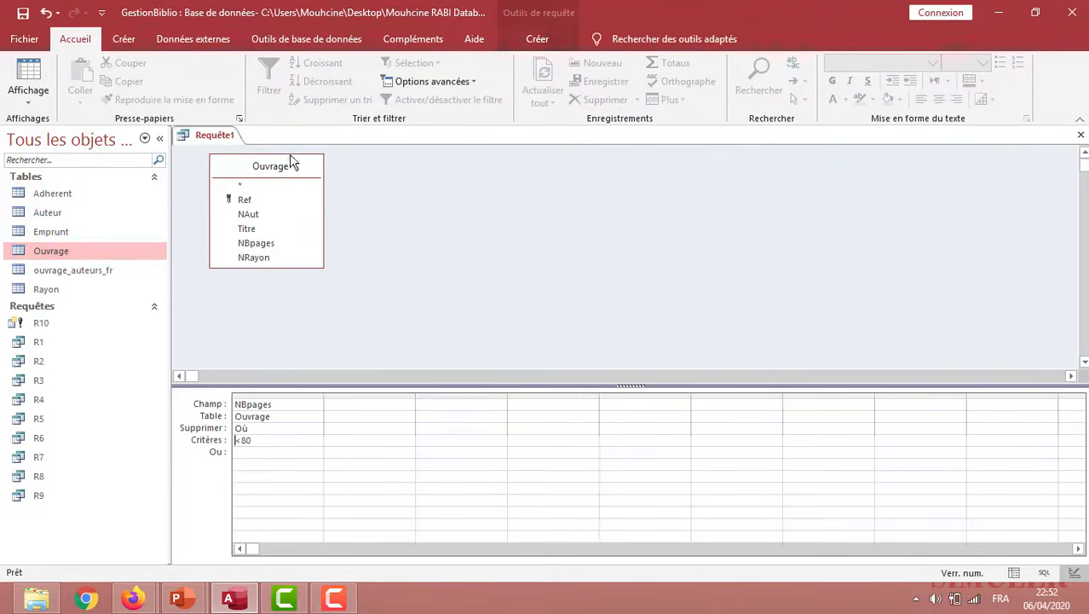
# Save the delete query as R11, keeping the existing R10 query, and close it
pyautogui.rightClick(217, 139)
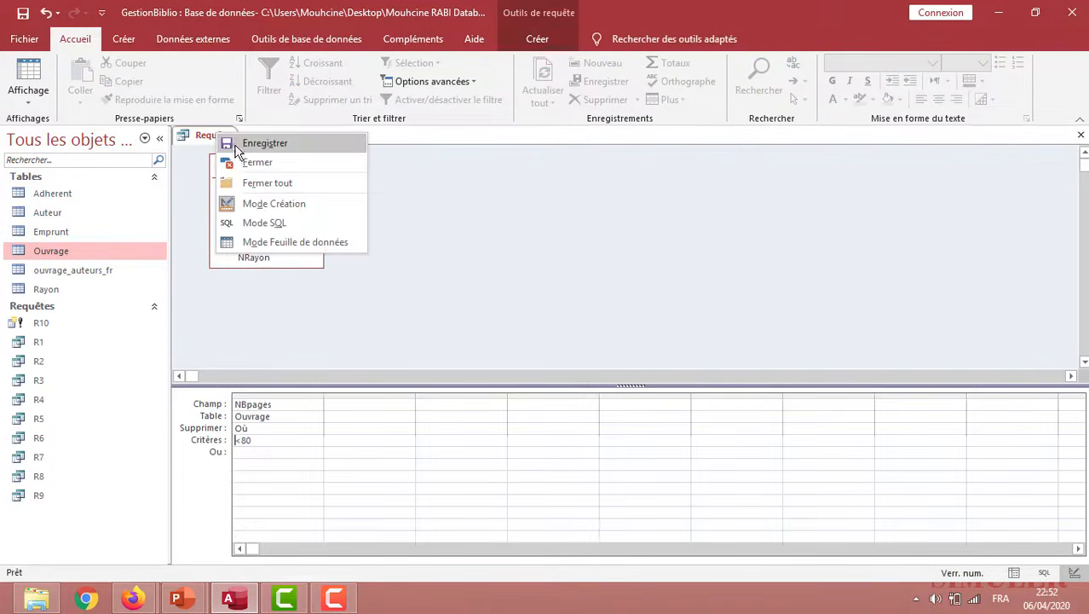
pyautogui.click(253, 147)
pyautogui.write('R')
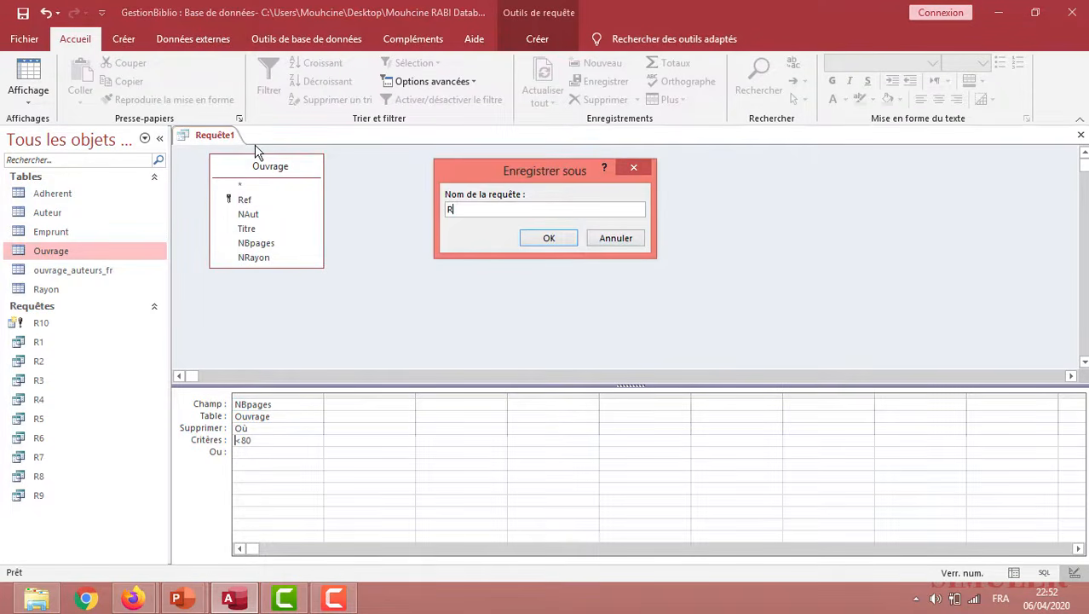
pyautogui.write('10')
pyautogui.click(553, 240)
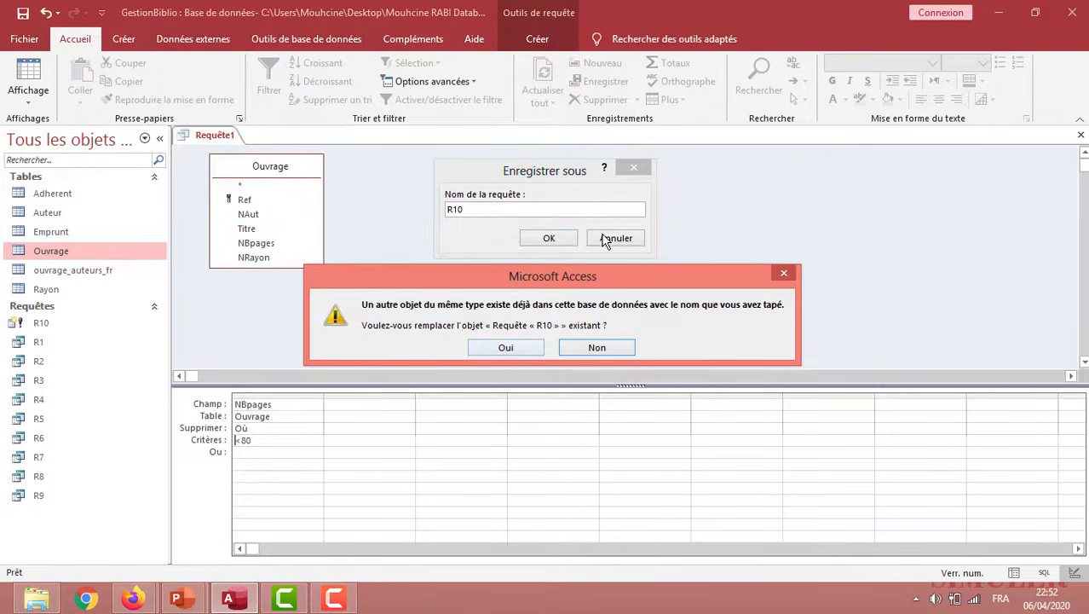
pyautogui.click(580, 348)
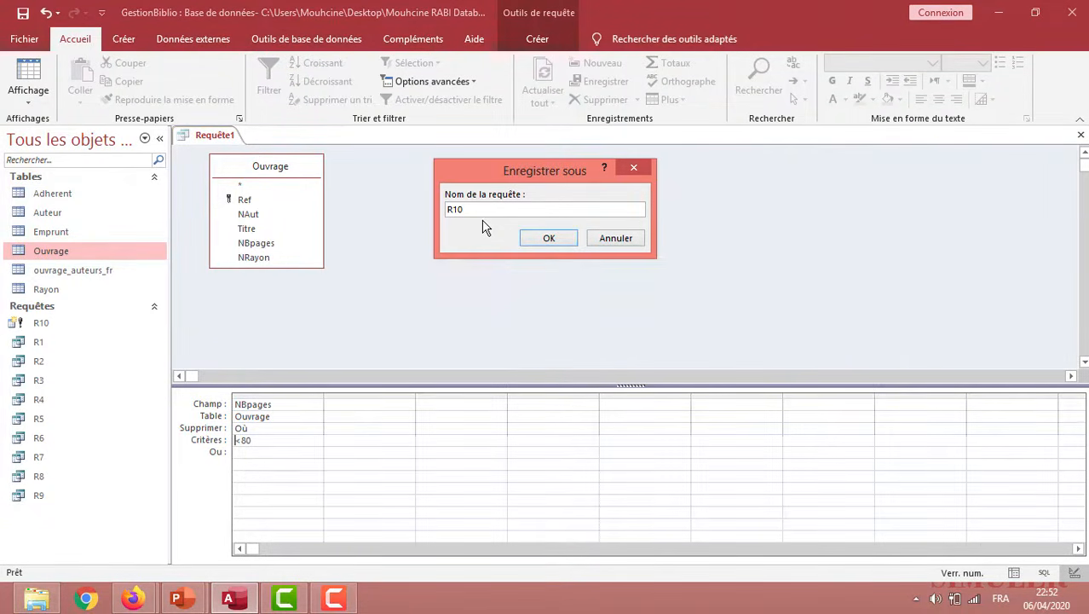
pyautogui.write('1')
pyautogui.click(553, 236)
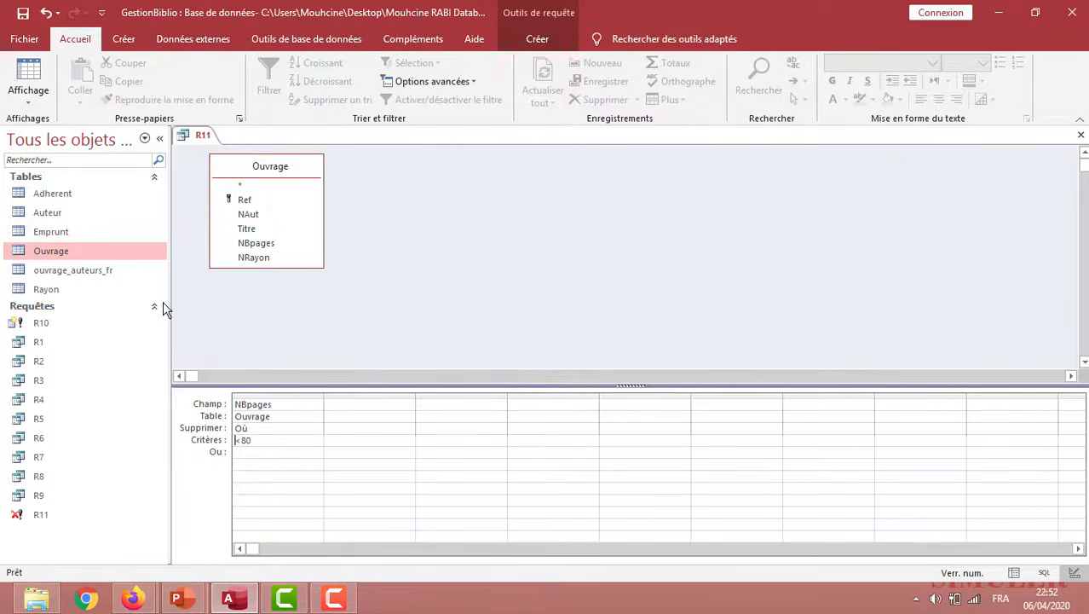
pyautogui.rightClick(206, 138)
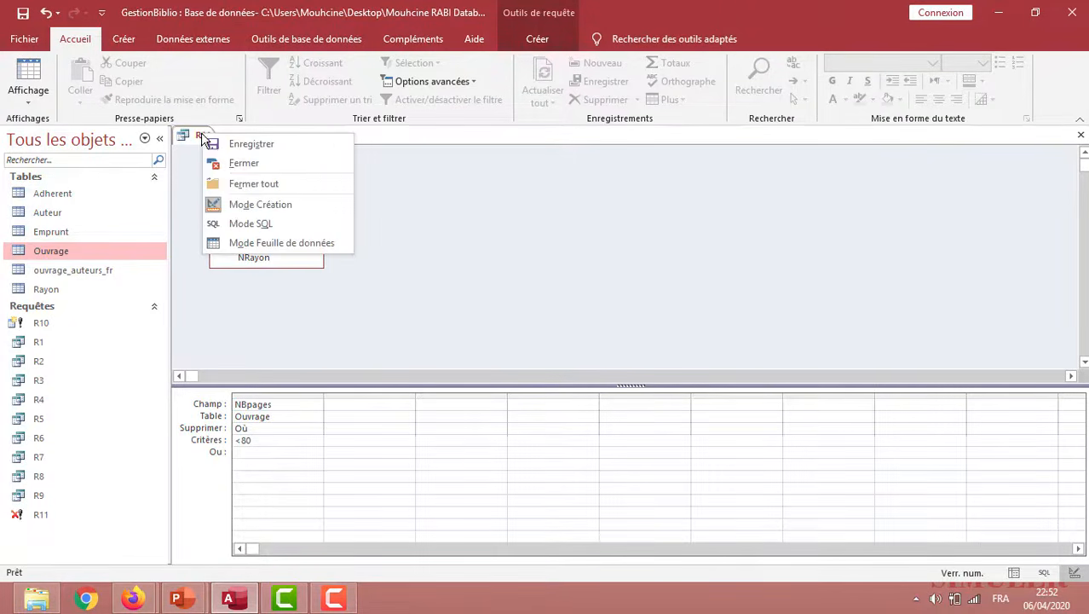
pyautogui.click(239, 166)
# Widen the Titre column of the Ouvrage table to fit the full titles, and close the table with its layout changes saved
pyautogui.doubleClick(73, 254)
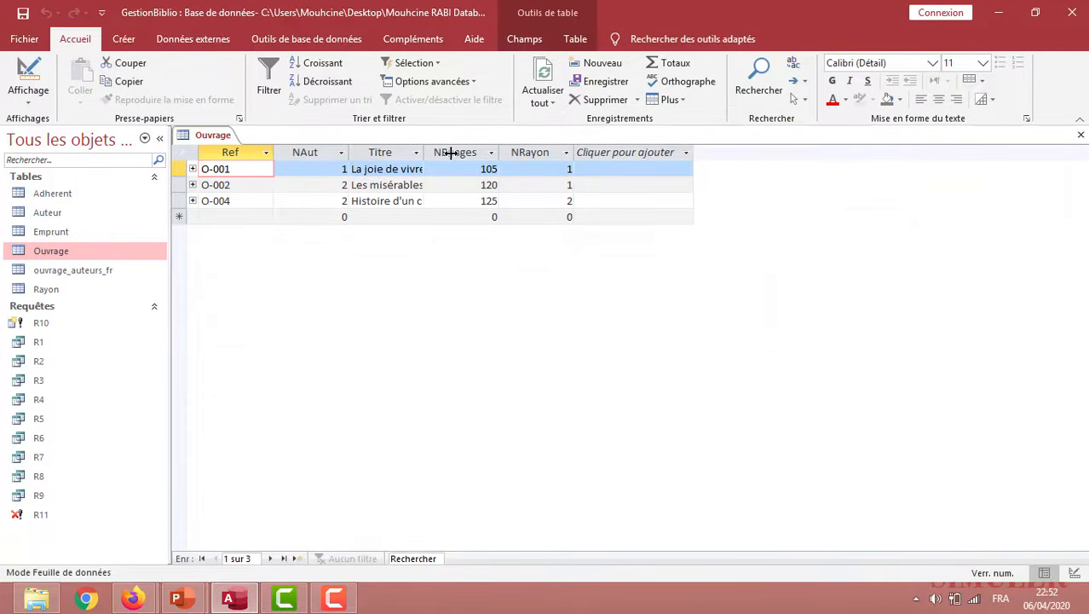
pyautogui.moveTo(450, 153); pyautogui.dragTo(462, 154)
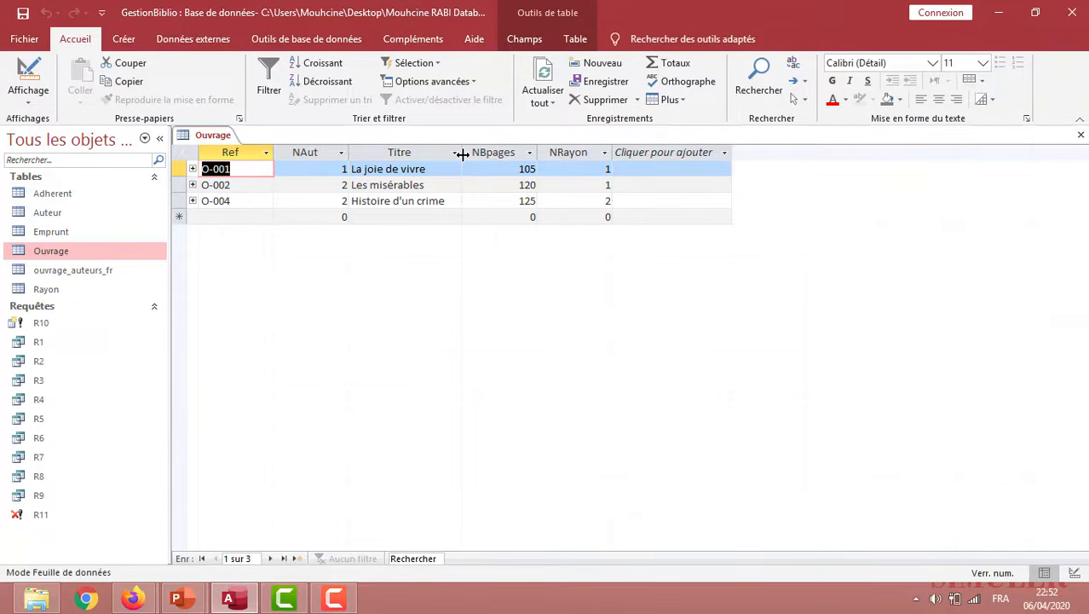
pyautogui.rightClick(224, 134)
pyautogui.click(253, 161)
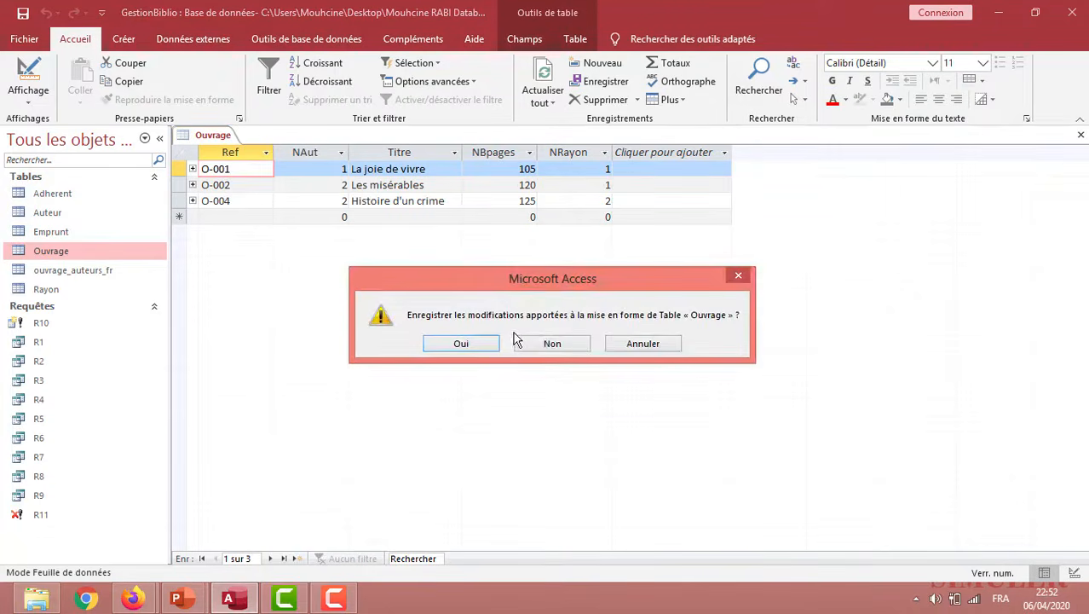
pyautogui.click(475, 345)
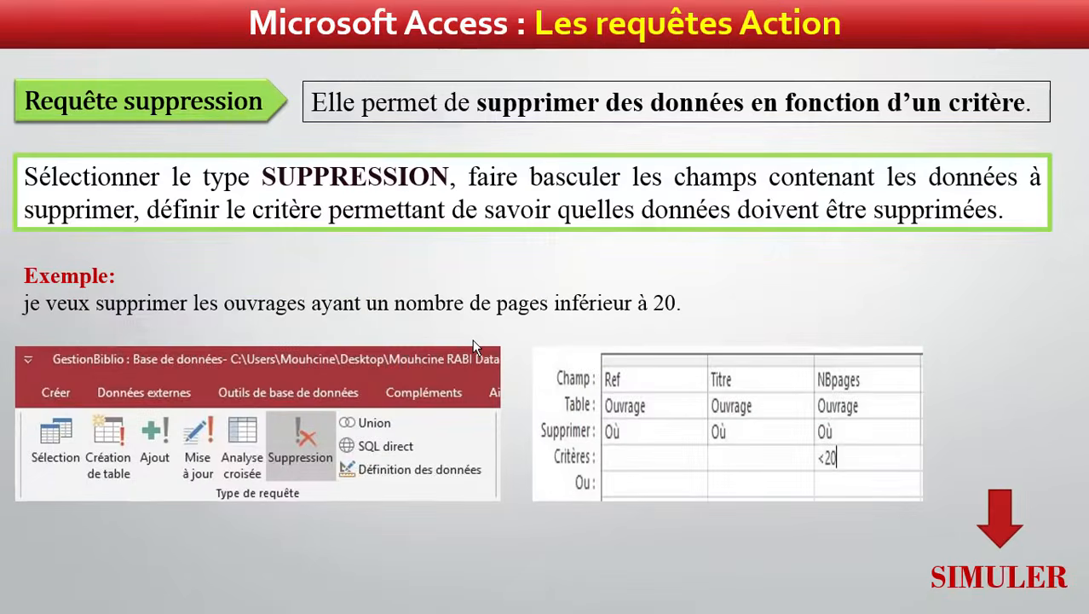
pyautogui.click(472, 341)
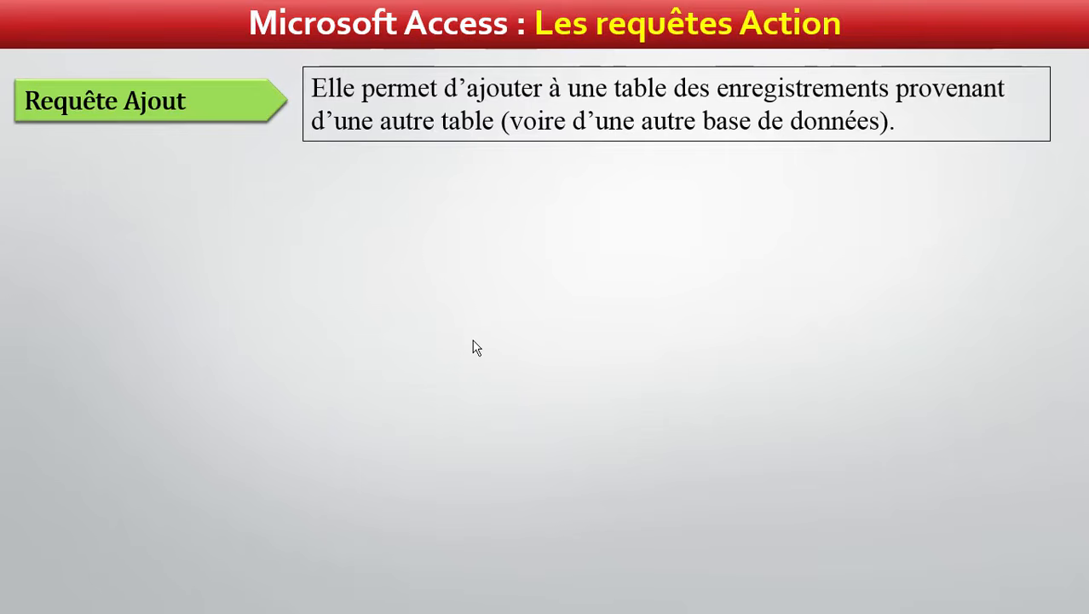
pyautogui.click(476, 348)
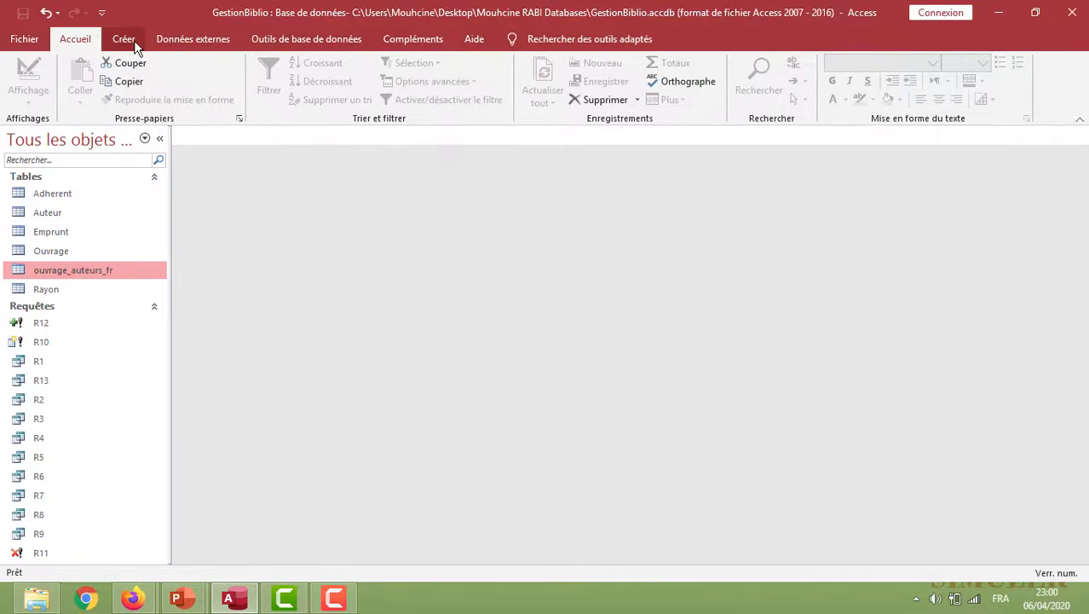
# Create a new query in design view with the Auteur and Ouvrage tables
pyautogui.click(134, 40)
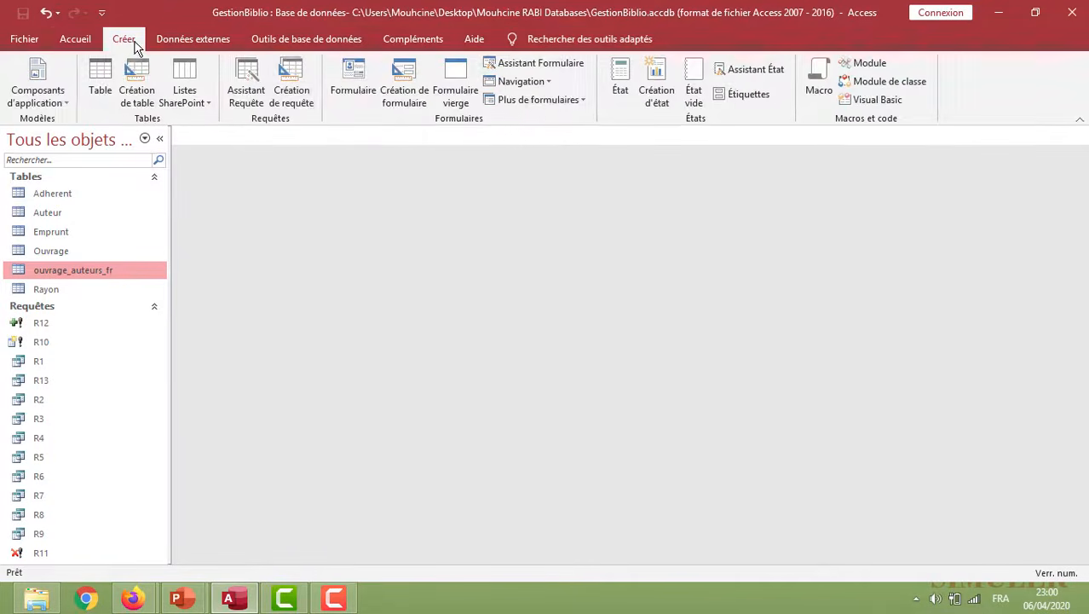
pyautogui.click(302, 85)
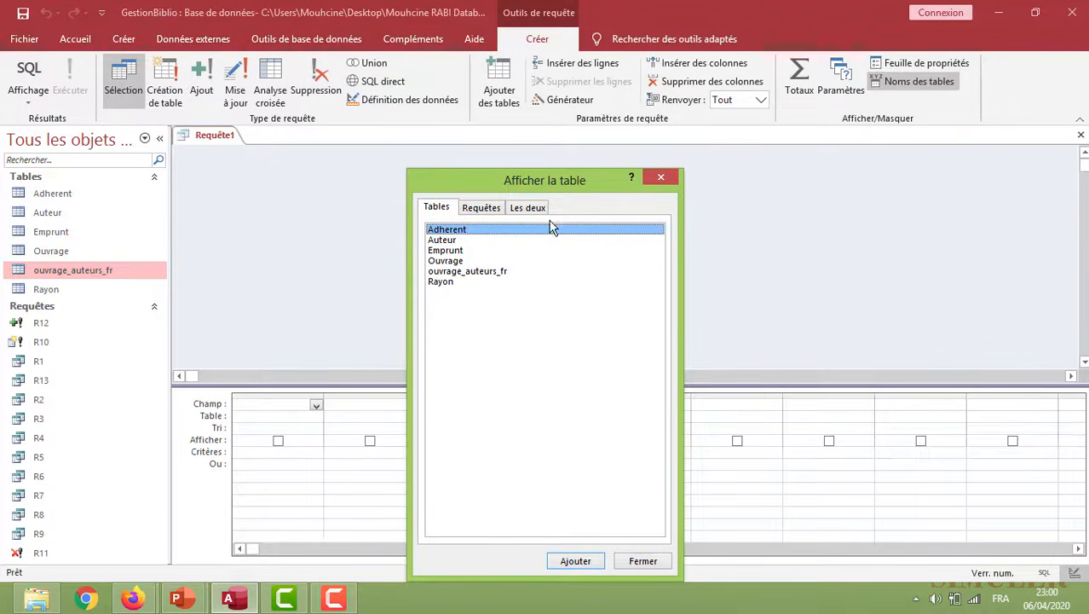
pyautogui.doubleClick(448, 242)
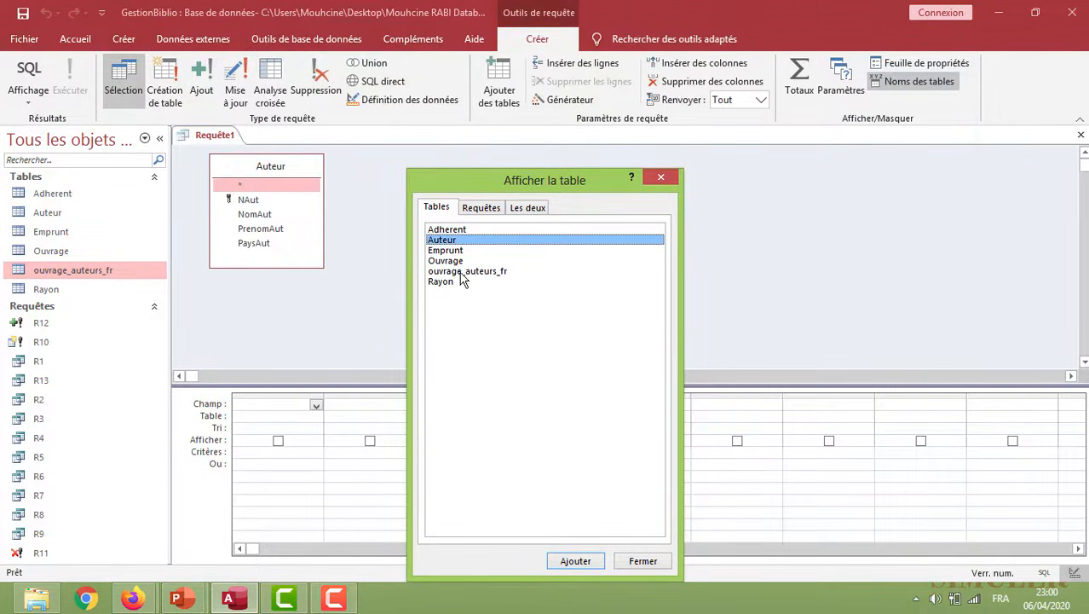
pyautogui.doubleClick(446, 261)
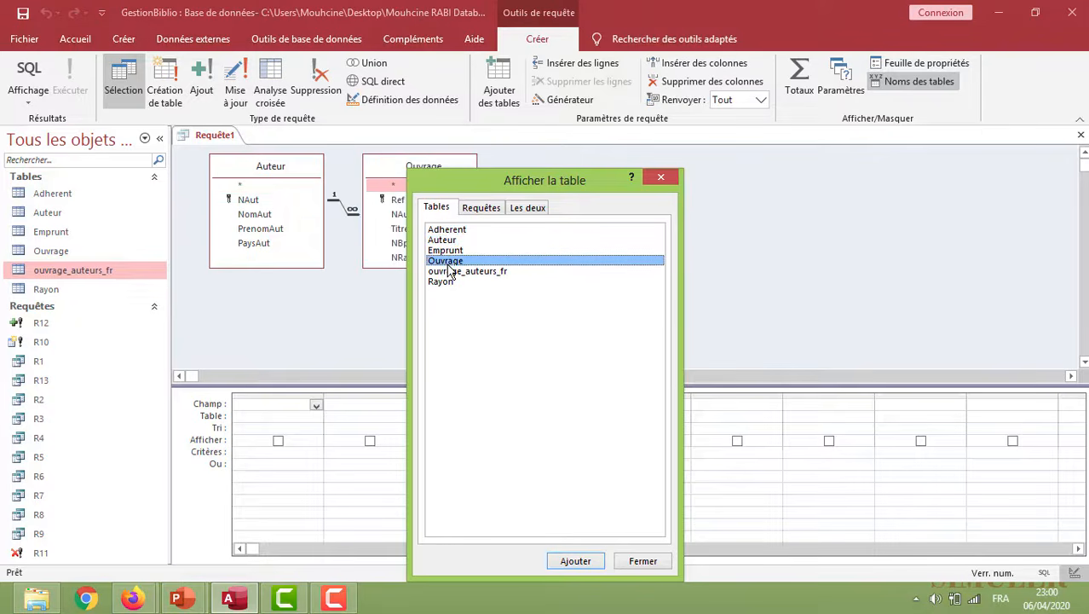
pyautogui.click(643, 560)
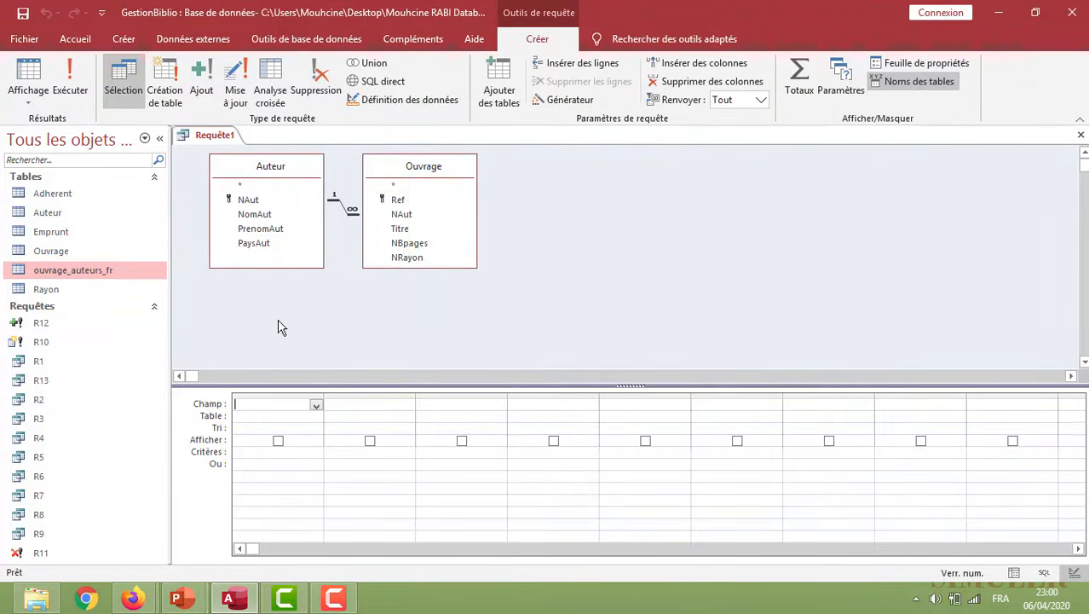
# Check the fields of the ouvrage_auteurs_fr table, then make the query an append query targeting that table in the current database
pyautogui.doubleClick(73, 270)
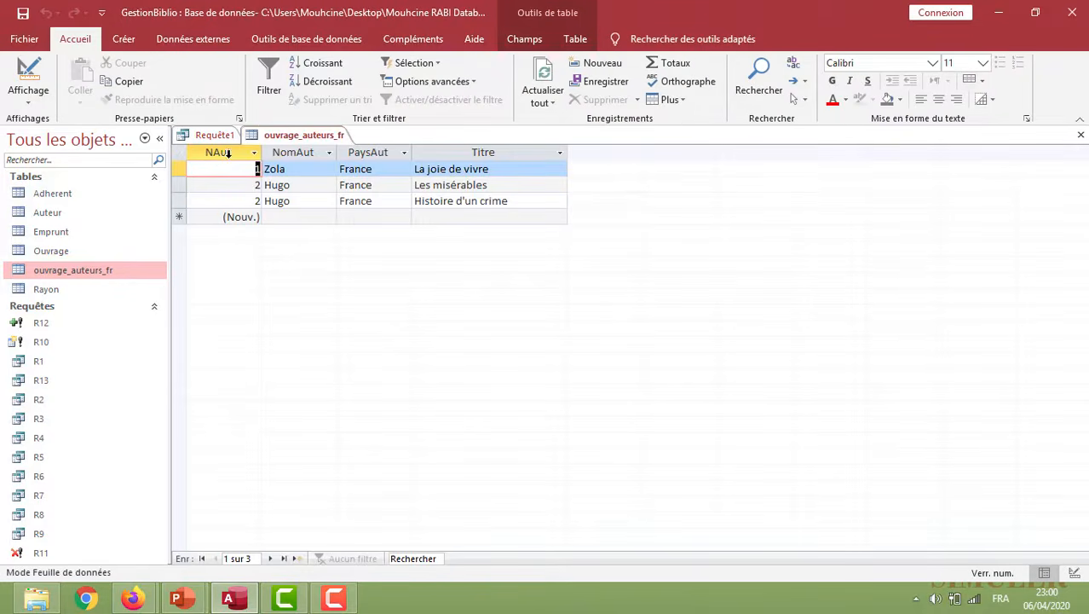
pyautogui.rightClick(281, 135)
pyautogui.click(309, 162)
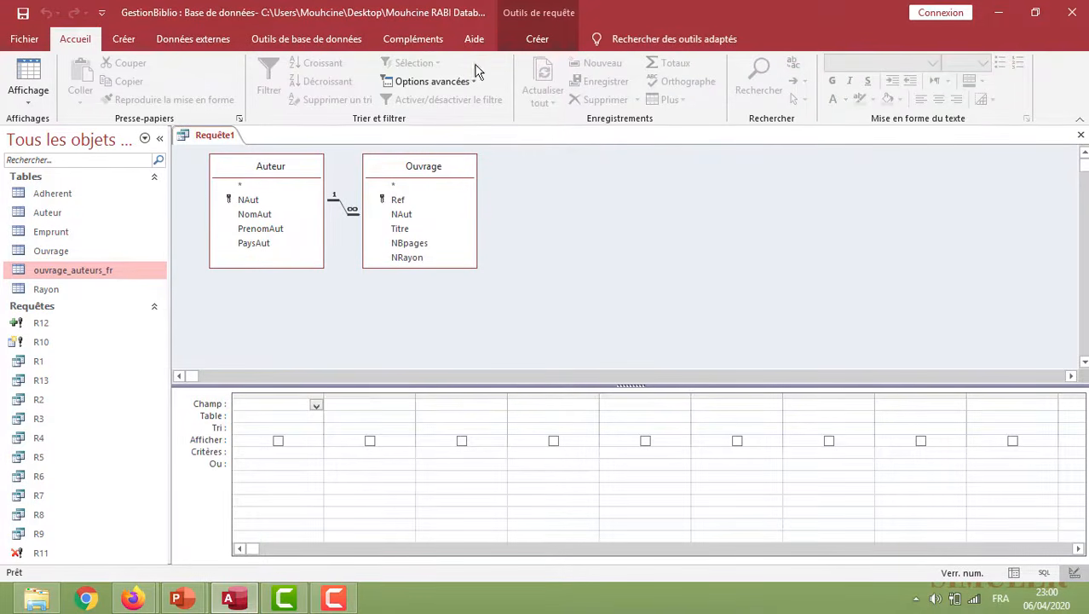
pyautogui.click(537, 39)
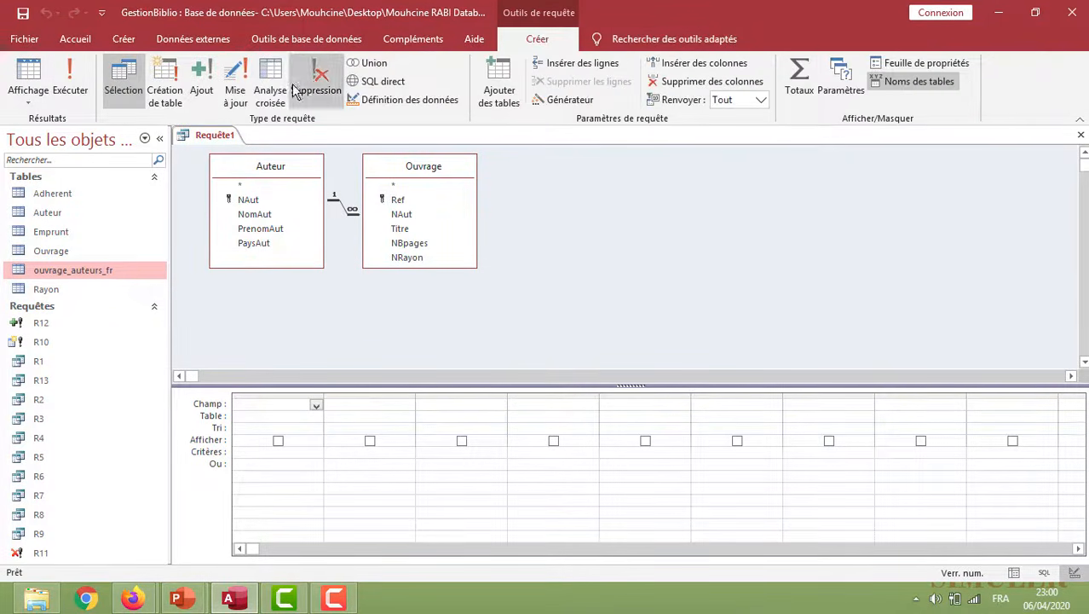
pyautogui.click(203, 81)
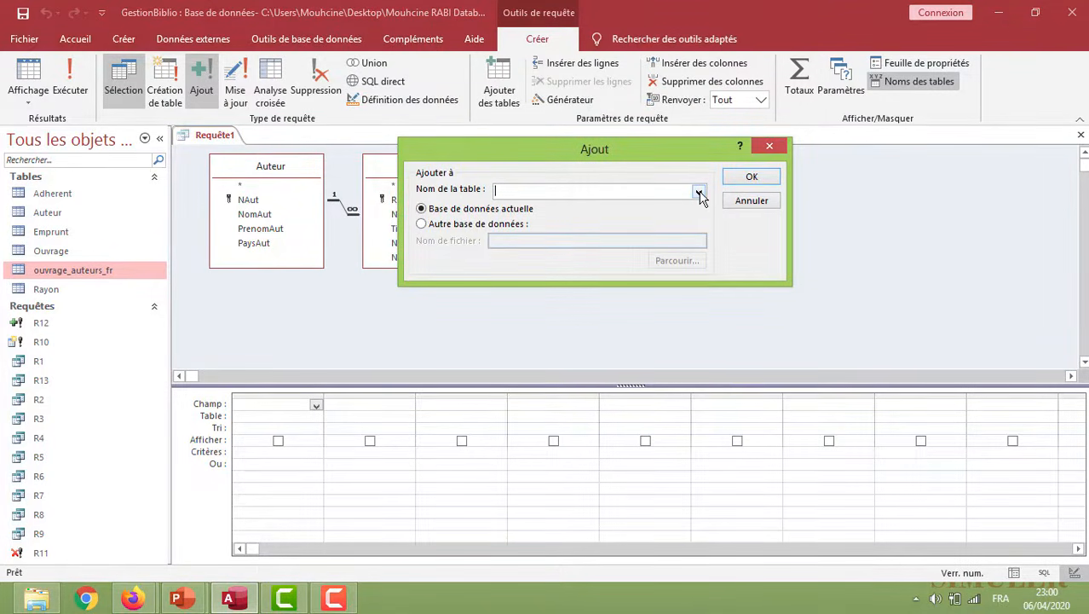
pyautogui.click(698, 192)
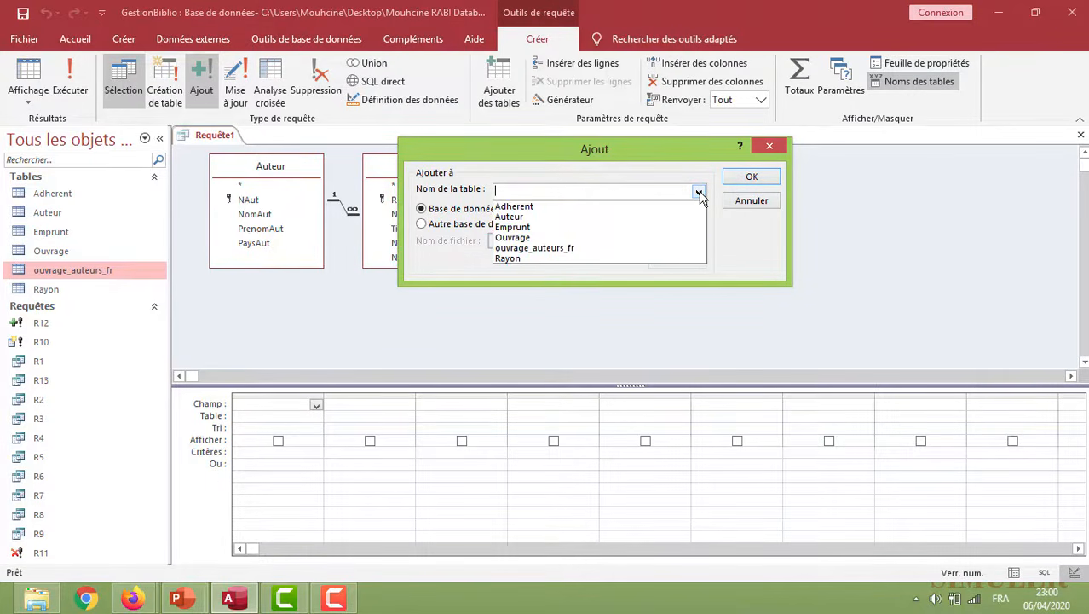
pyautogui.click(610, 248)
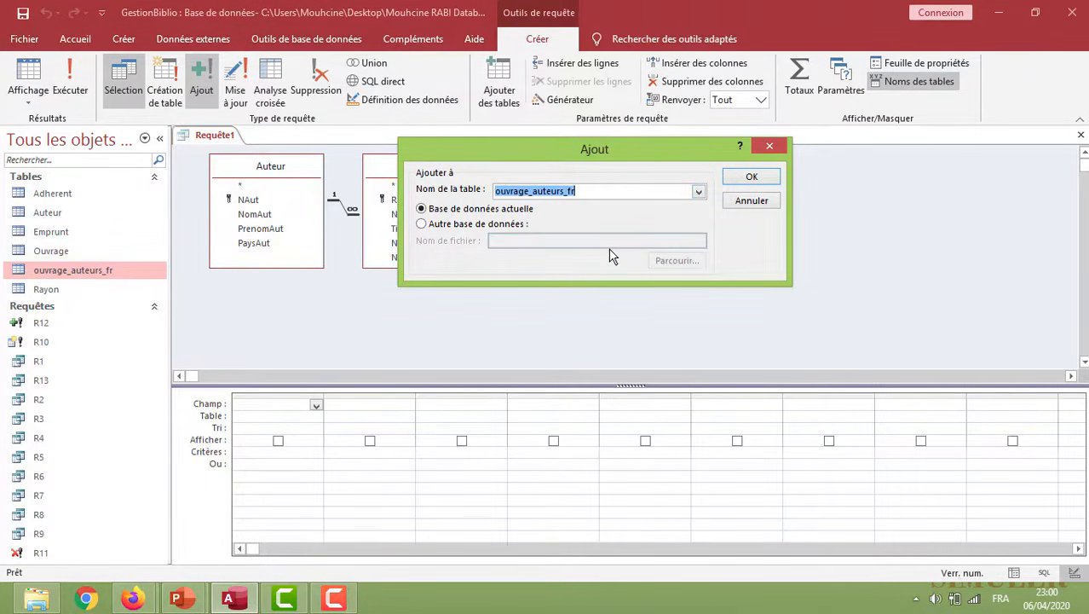
pyautogui.click(753, 176)
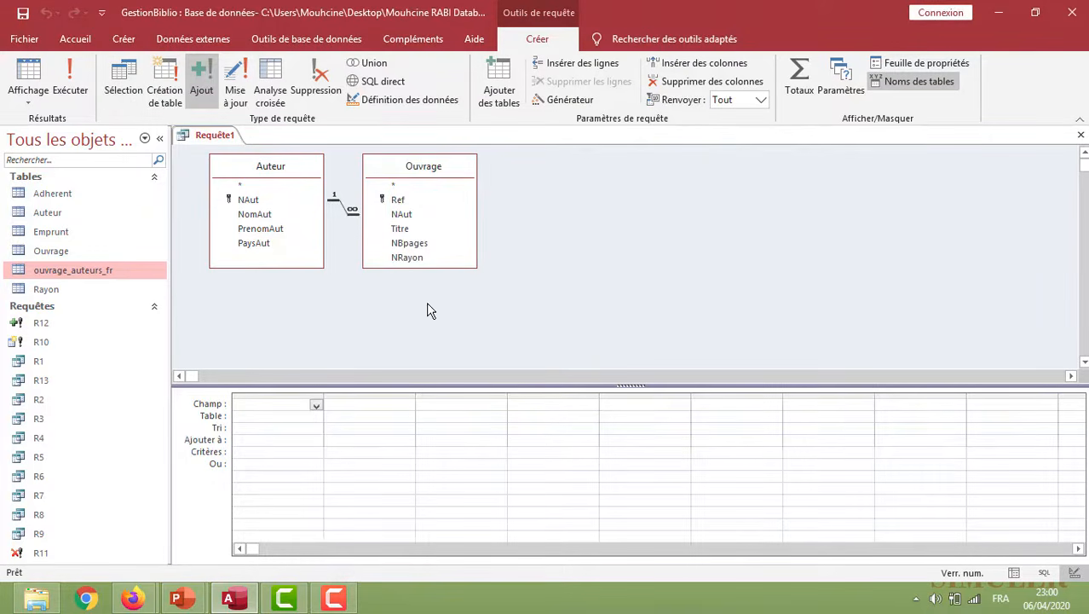
# Add the Auteur fields NAut, NomAut and PaysAut and the Ouvrage field Titre to the append query
pyautogui.doubleClick(256, 201)
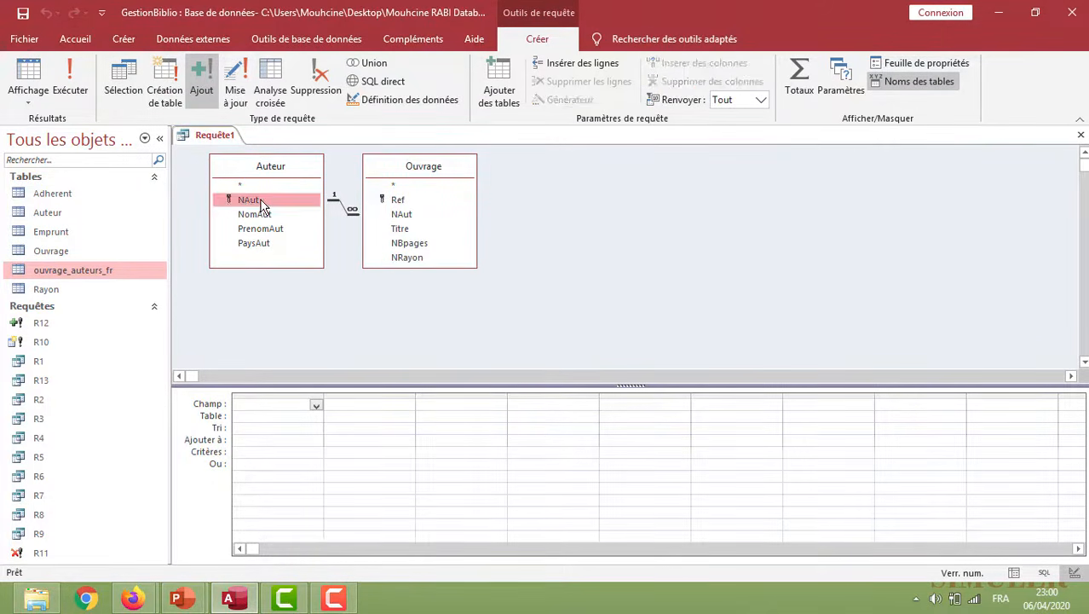
pyautogui.doubleClick(263, 214)
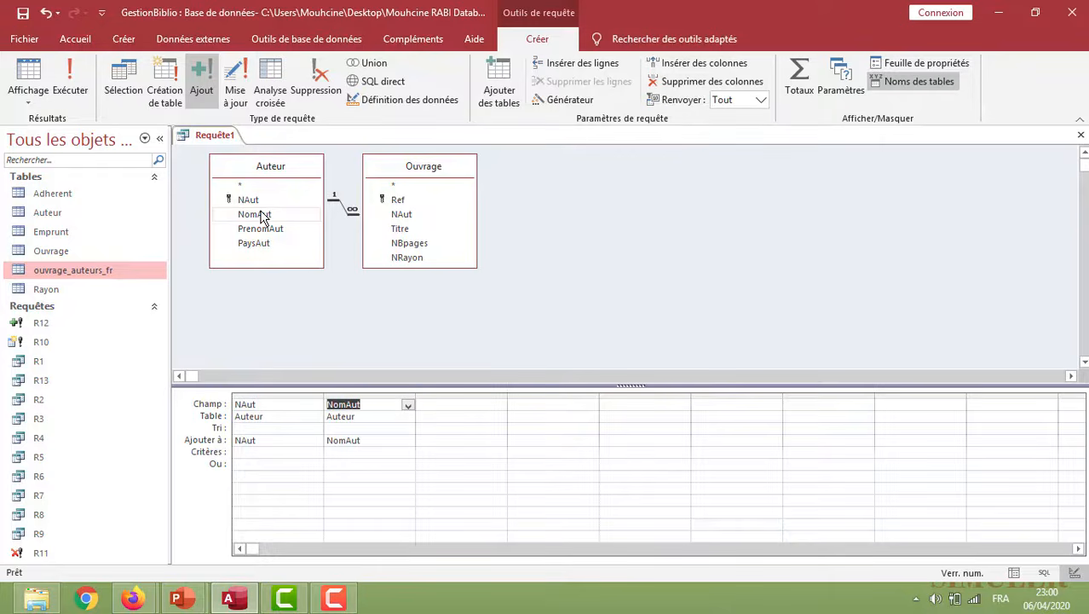
pyautogui.doubleClick(257, 243)
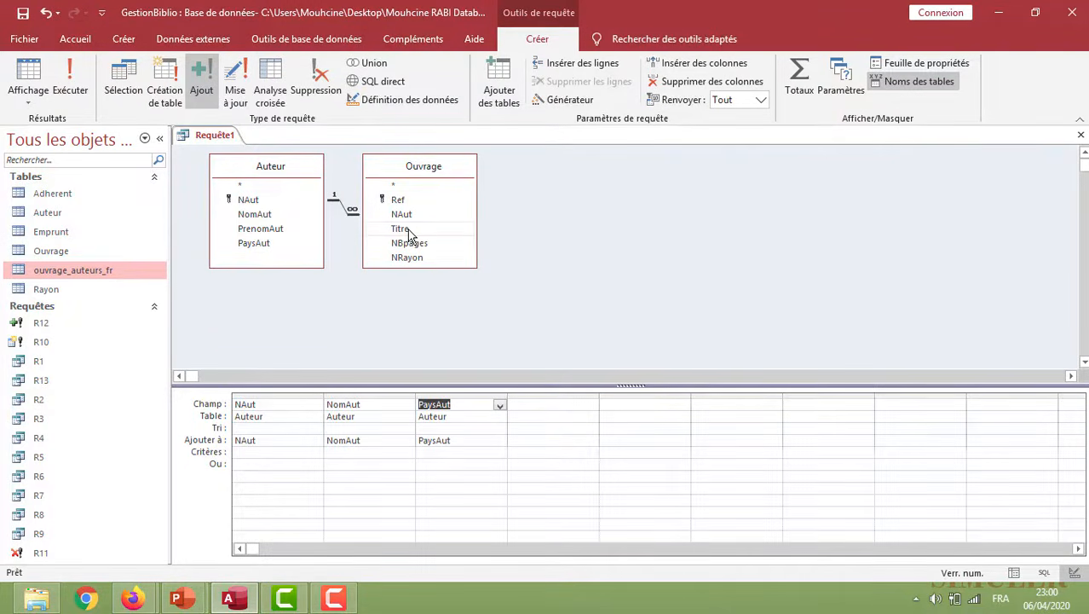
pyautogui.doubleClick(401, 228)
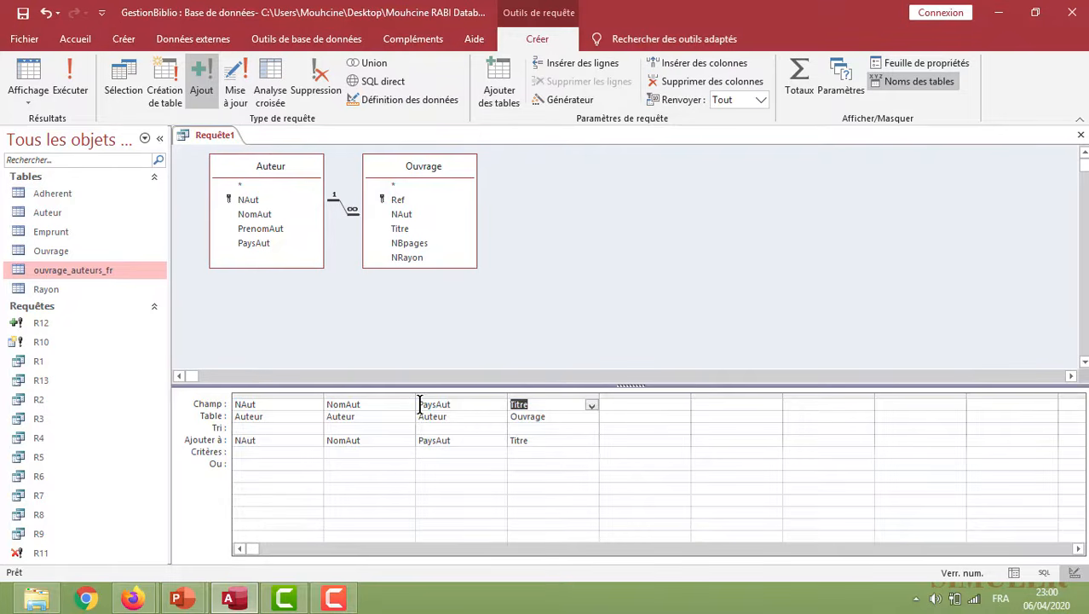
# Set the criterion on PaysAut to <>'france' so only books by non-French authors are appended
pyautogui.click(433, 452)
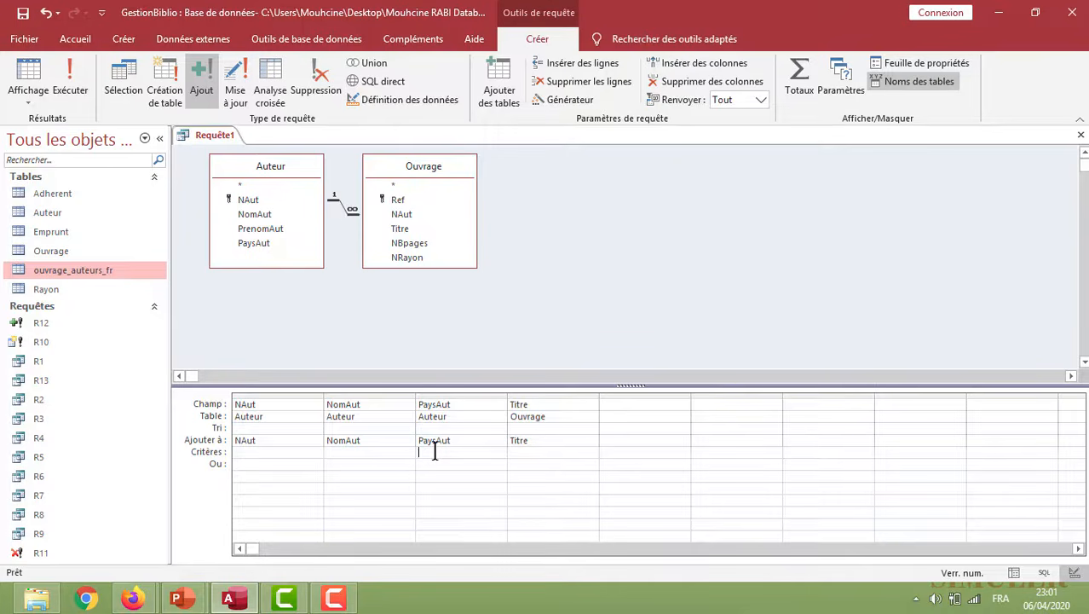
pyautogui.write('<>France')
pyautogui.click(559, 451)
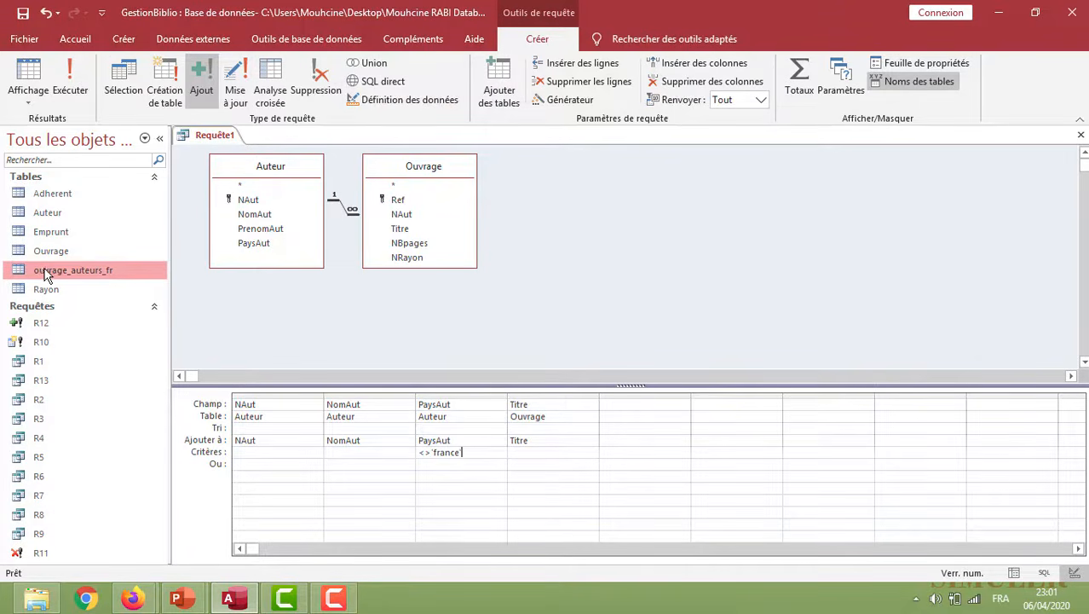
# Run the append query, accept adding the rows, and open the ouvrage_auteurs_fr table to check the result
pyautogui.click(71, 77)
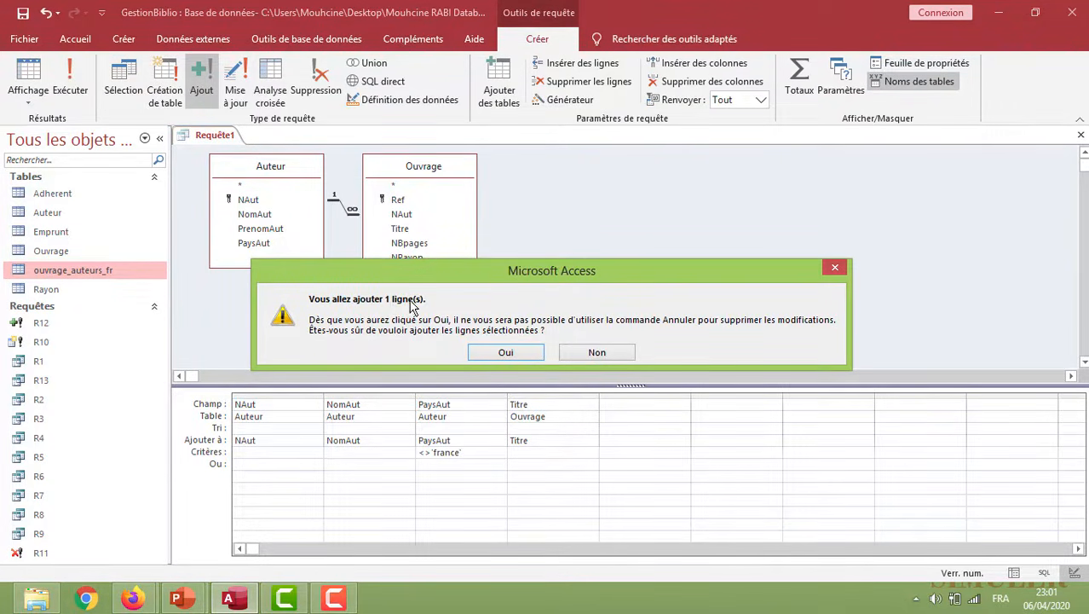
pyautogui.click(508, 352)
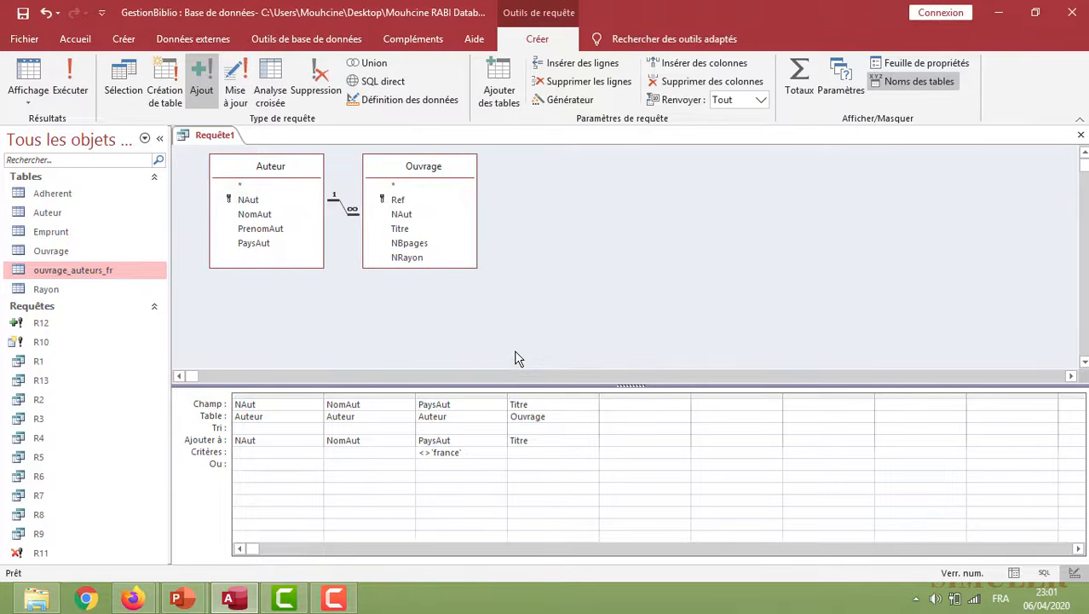
pyautogui.doubleClick(103, 267)
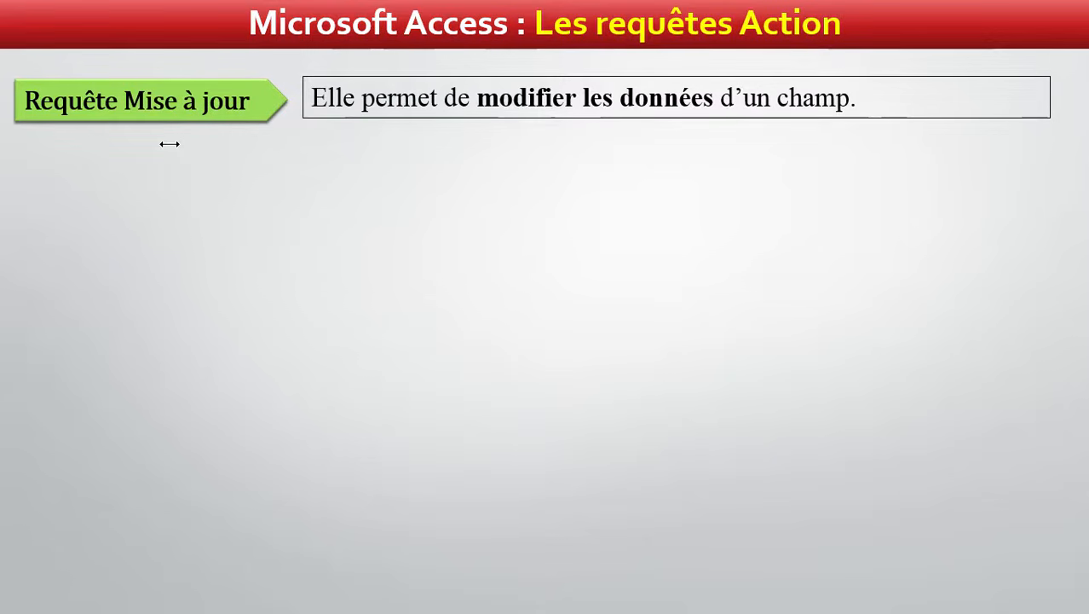
pyautogui.press('Right')
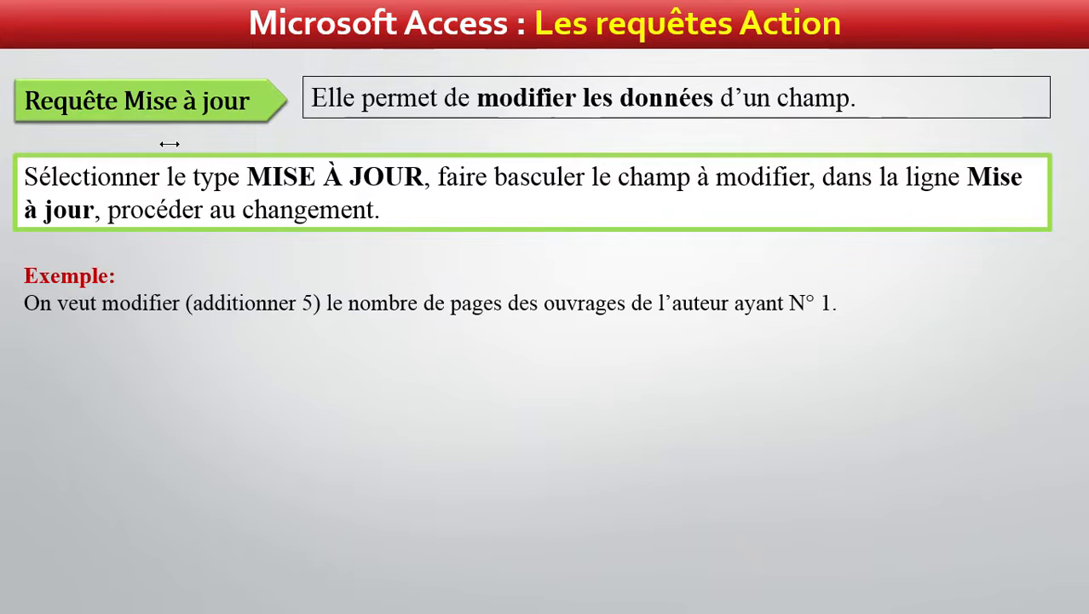
pyautogui.press('Right')
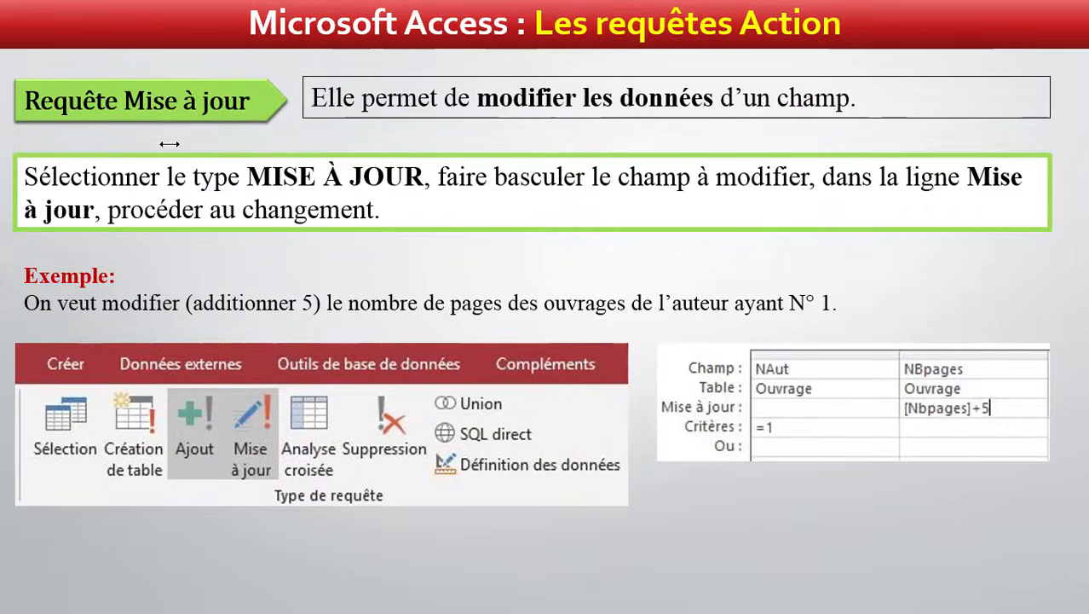
pyautogui.hotkey('alt', 'Tab')
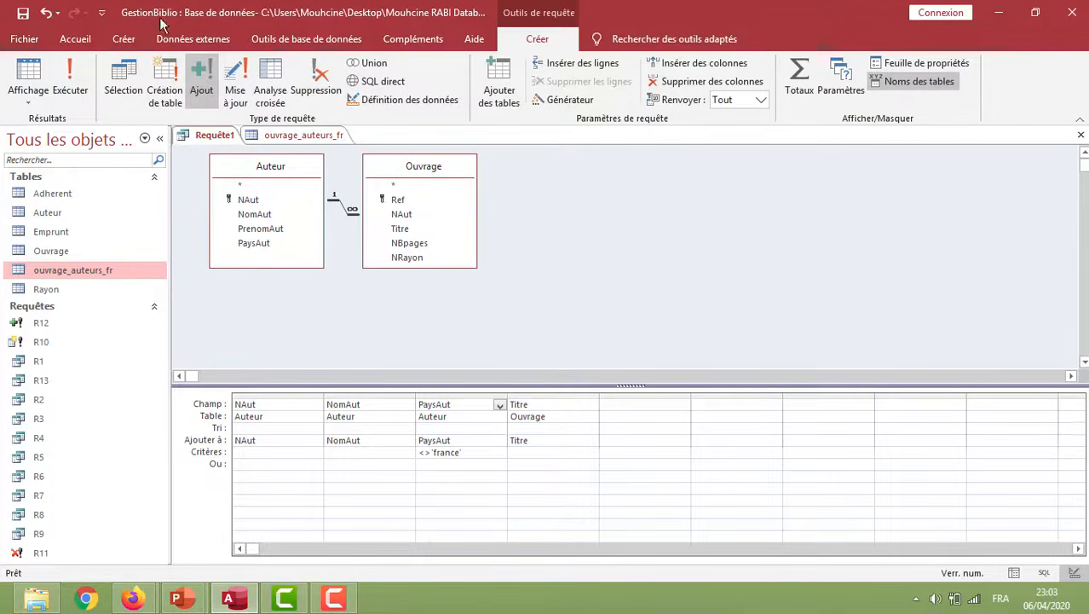
# Save the append query as R14, and close it together with the ouvrage_auteurs_fr table
pyautogui.click(206, 139)
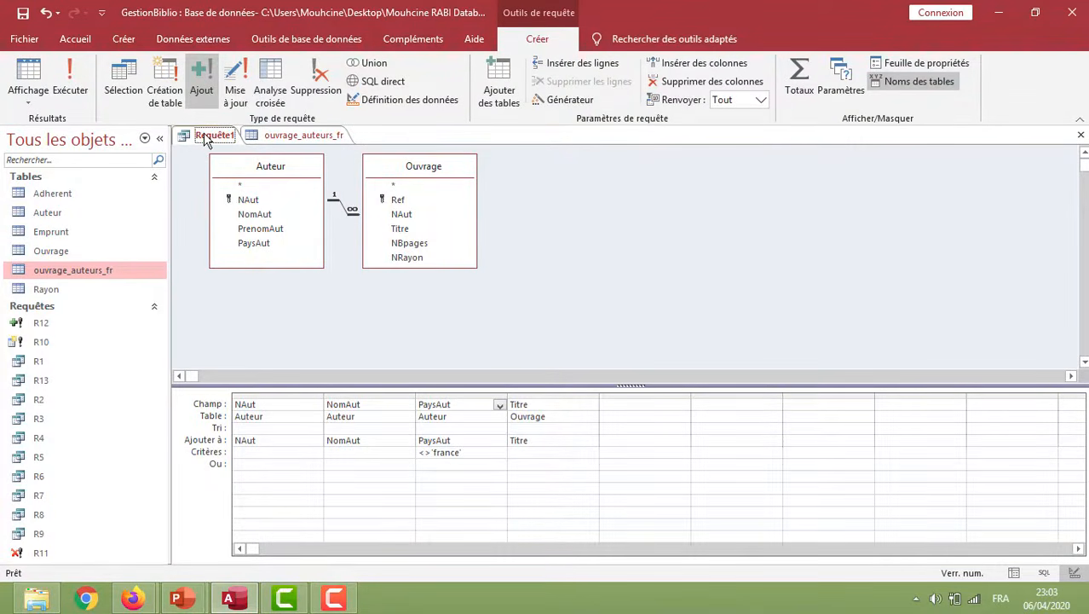
pyautogui.hotkey('ctrl', 's')
pyautogui.write('R')
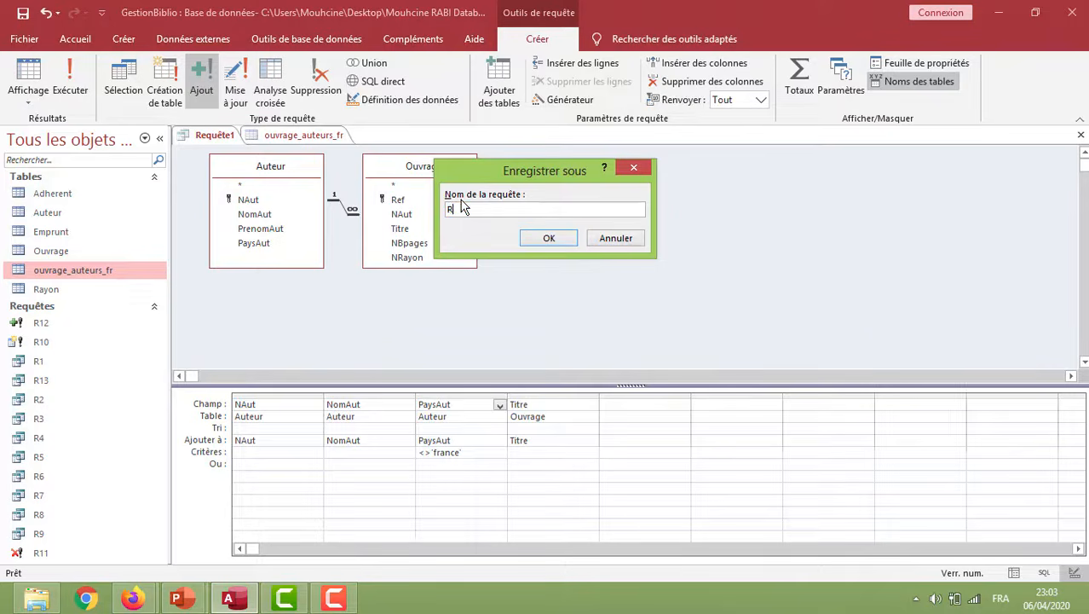
pyautogui.write('14')
pyautogui.click(523, 238)
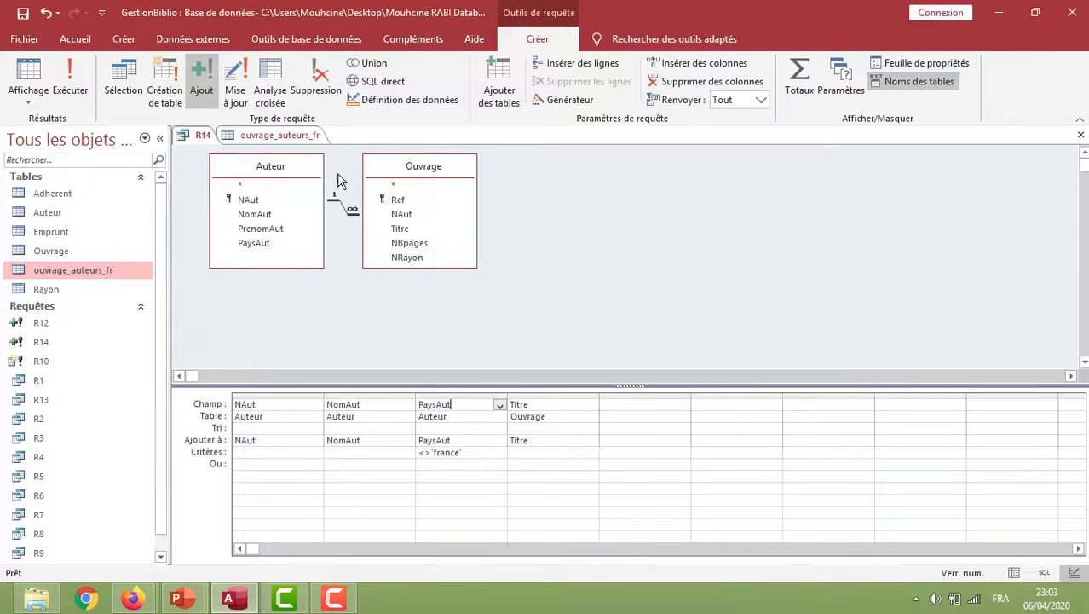
pyautogui.rightClick(298, 138)
pyautogui.click(368, 193)
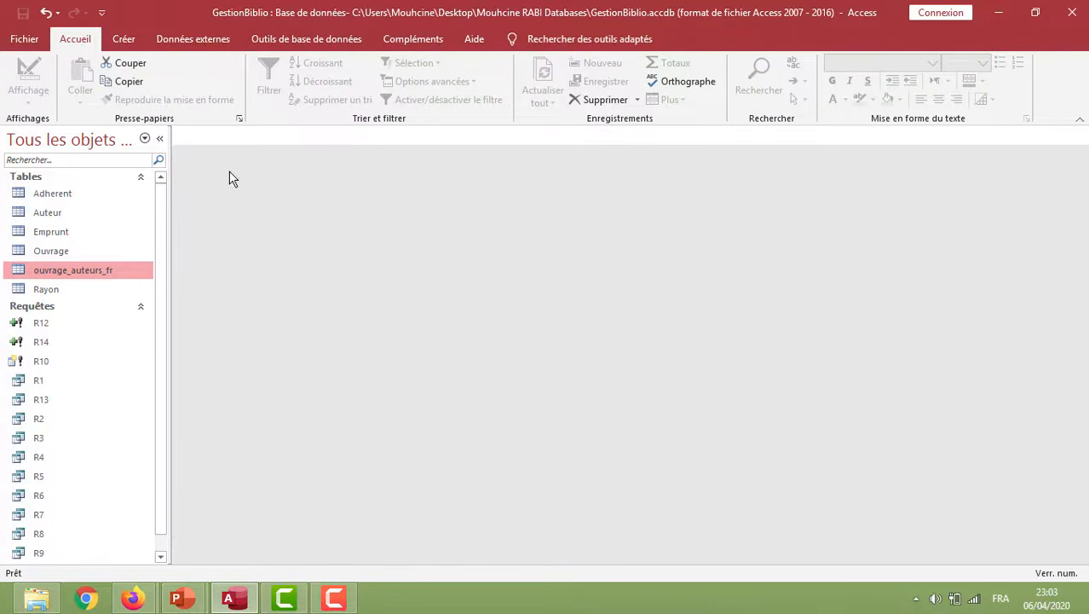
# Create a new query in design view without adding tables, and make it an update query
pyautogui.click(126, 41)
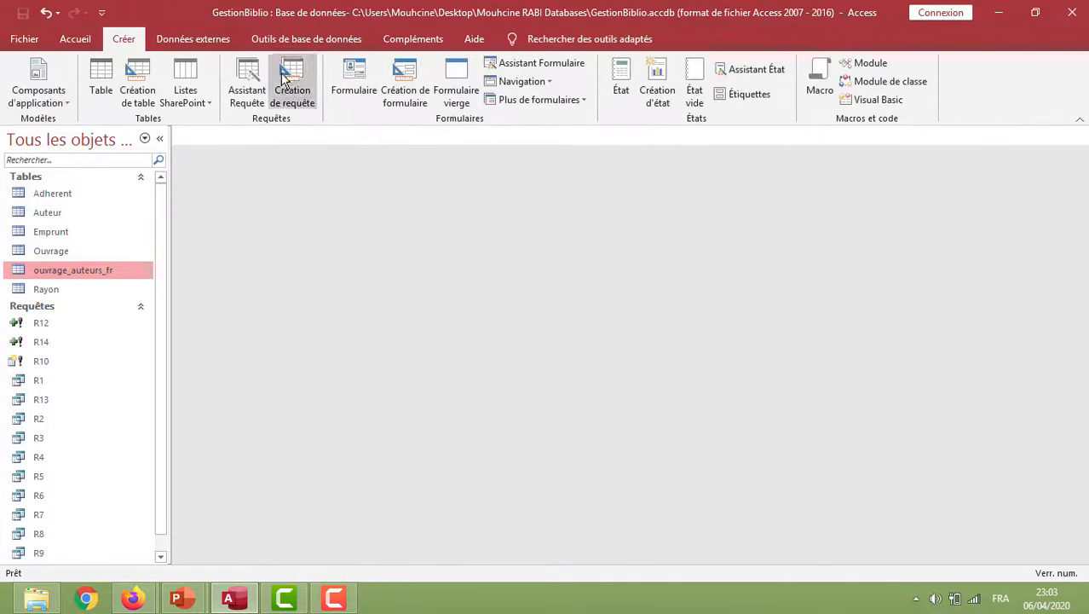
pyautogui.click(288, 82)
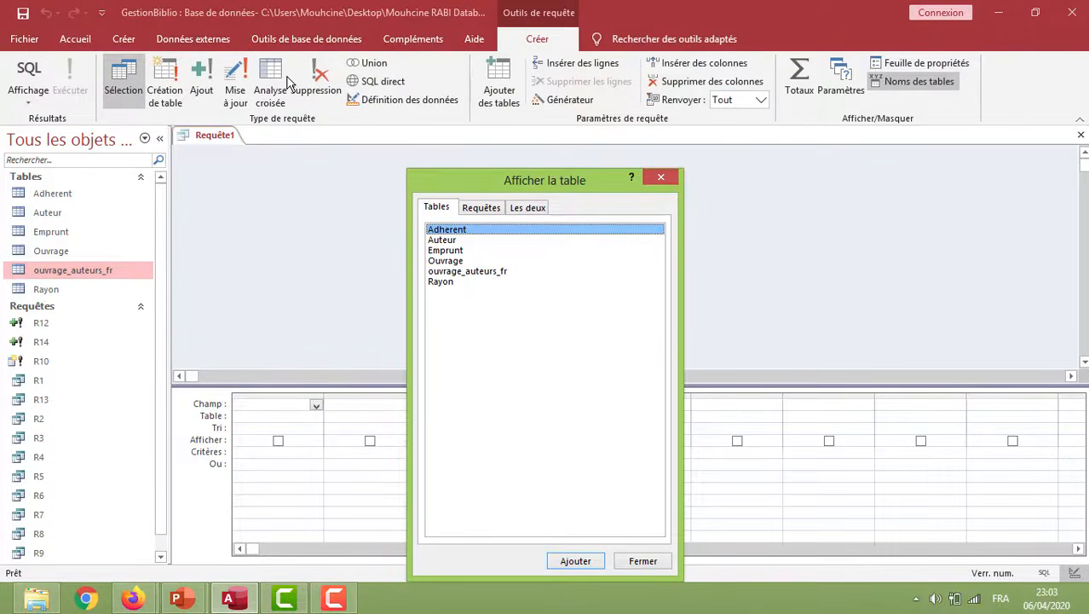
pyautogui.click(661, 177)
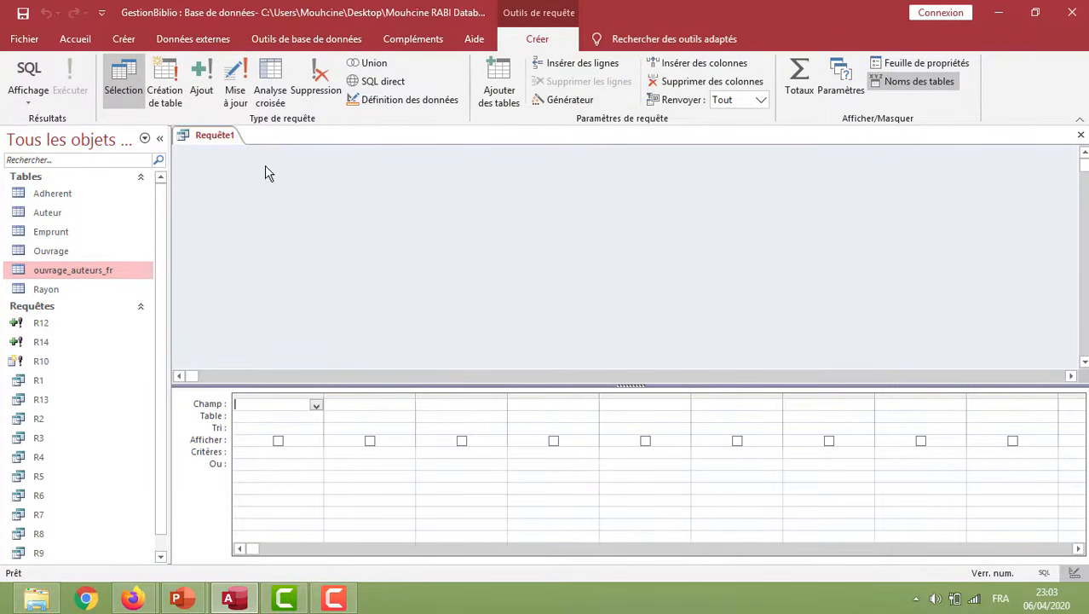
pyautogui.click(234, 82)
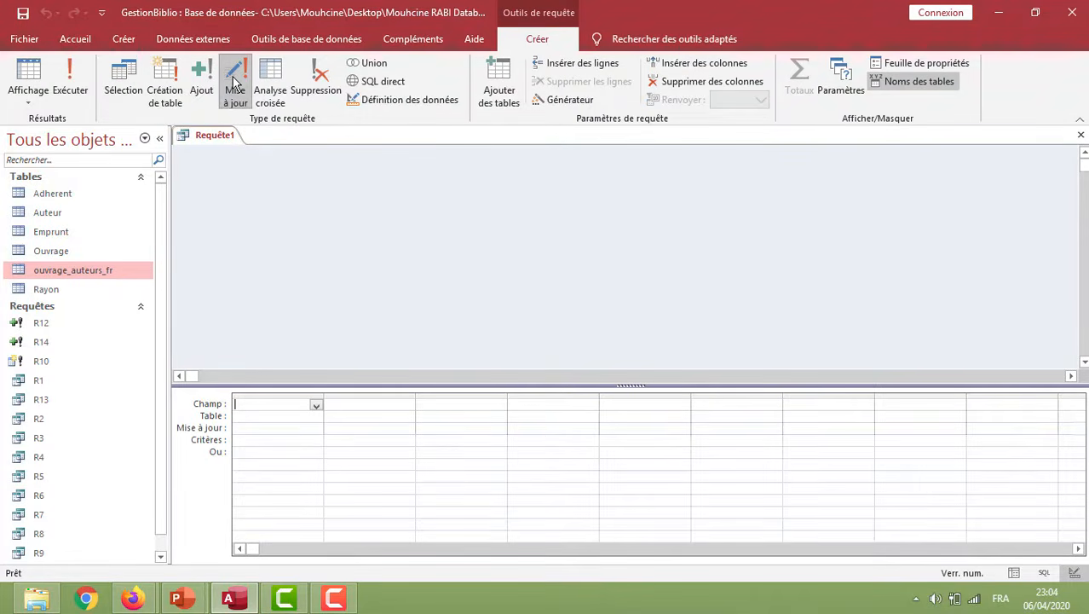
# Add the Ouvrage table to the update query
pyautogui.rightClick(354, 212)
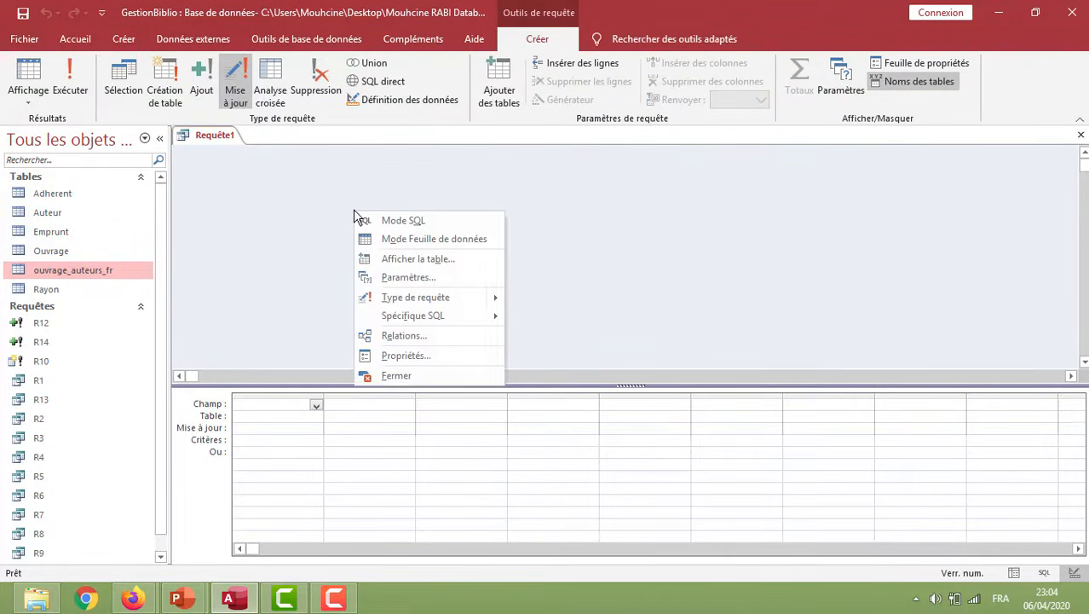
pyautogui.click(451, 259)
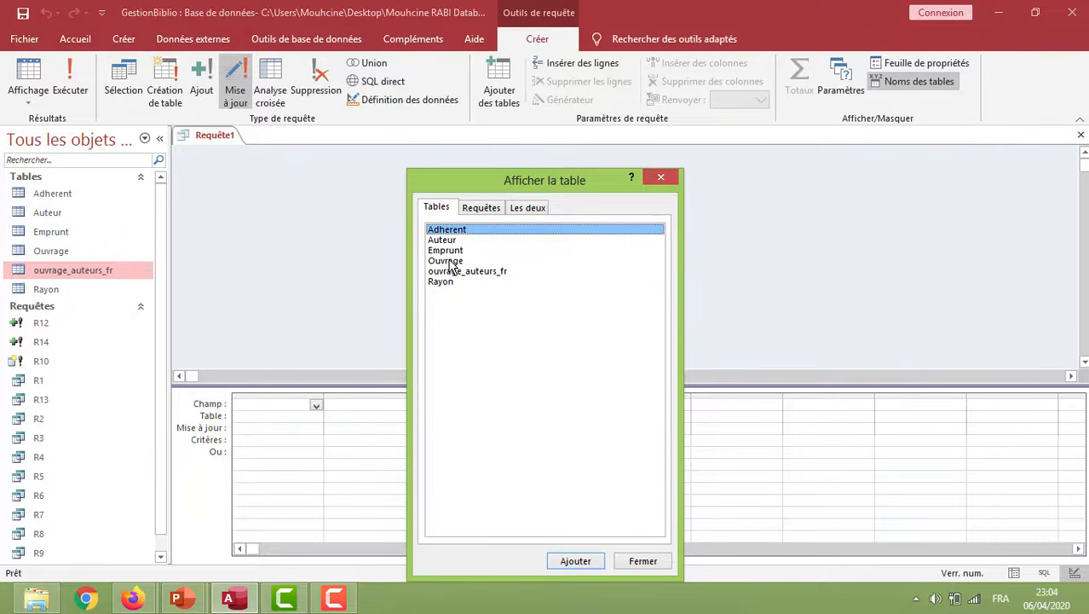
pyautogui.doubleClick(463, 262)
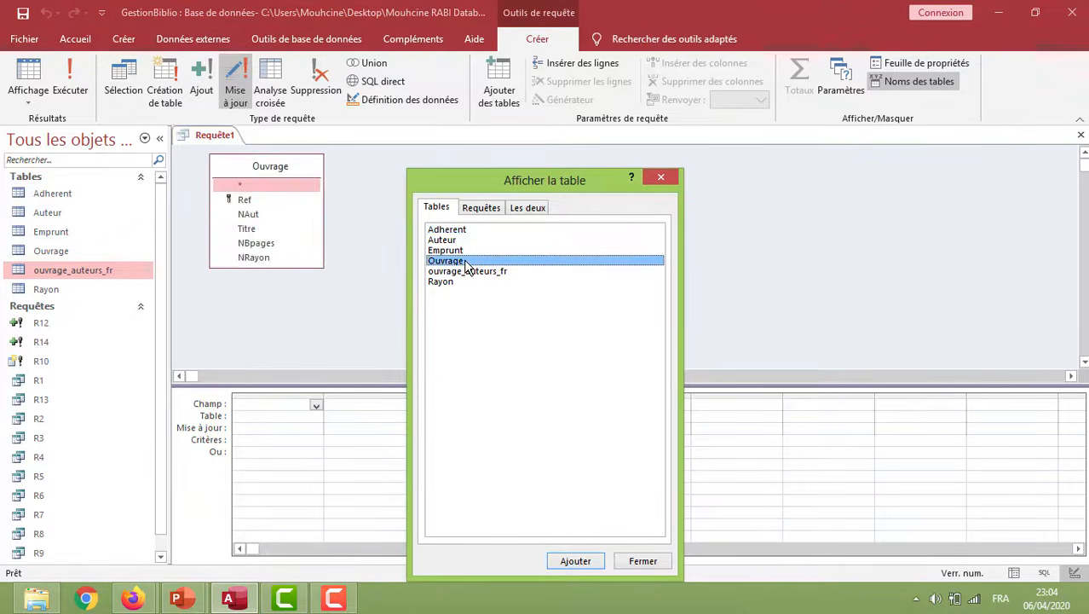
pyautogui.click(644, 561)
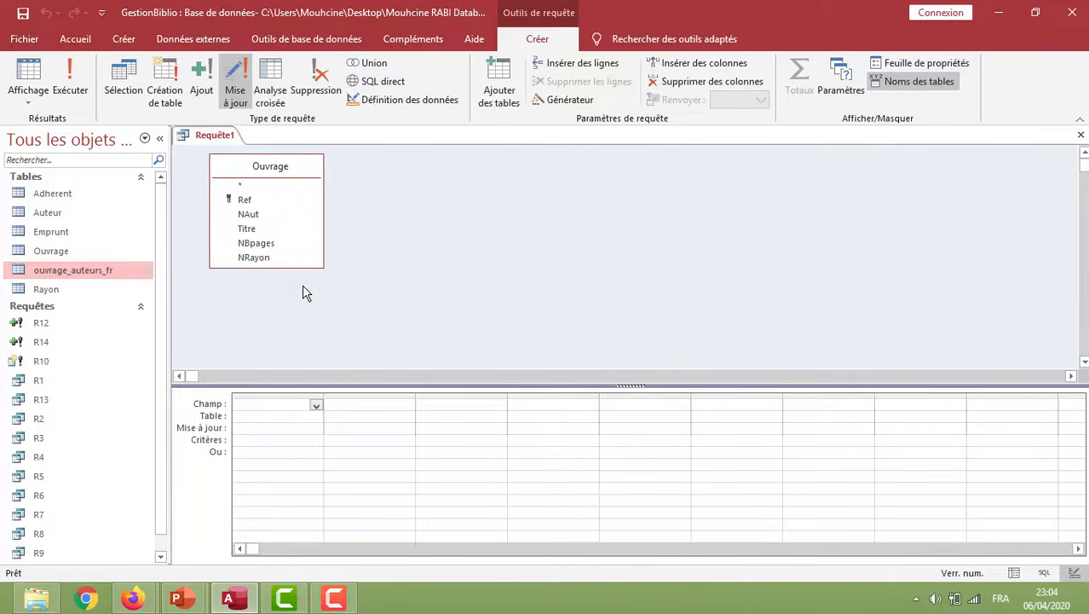
# Add the NAut field to the update query with the criterion =1
pyautogui.doubleClick(254, 216)
pyautogui.click(247, 441)
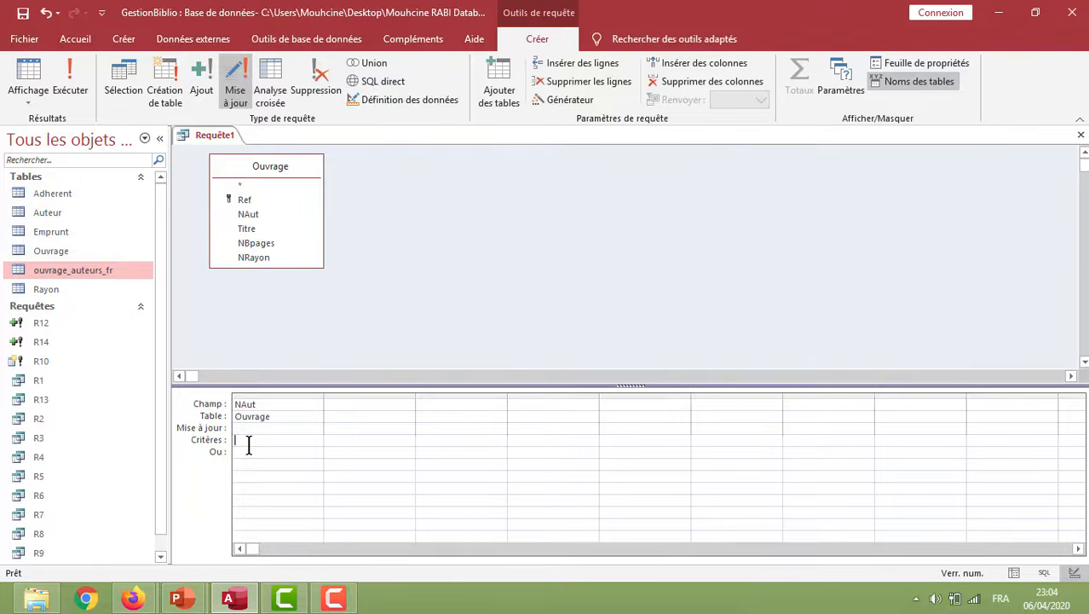
pyautogui.write('=1')
# Add the NBpages field and set its update expression to [NBpages]+5
pyautogui.doubleClick(268, 245)
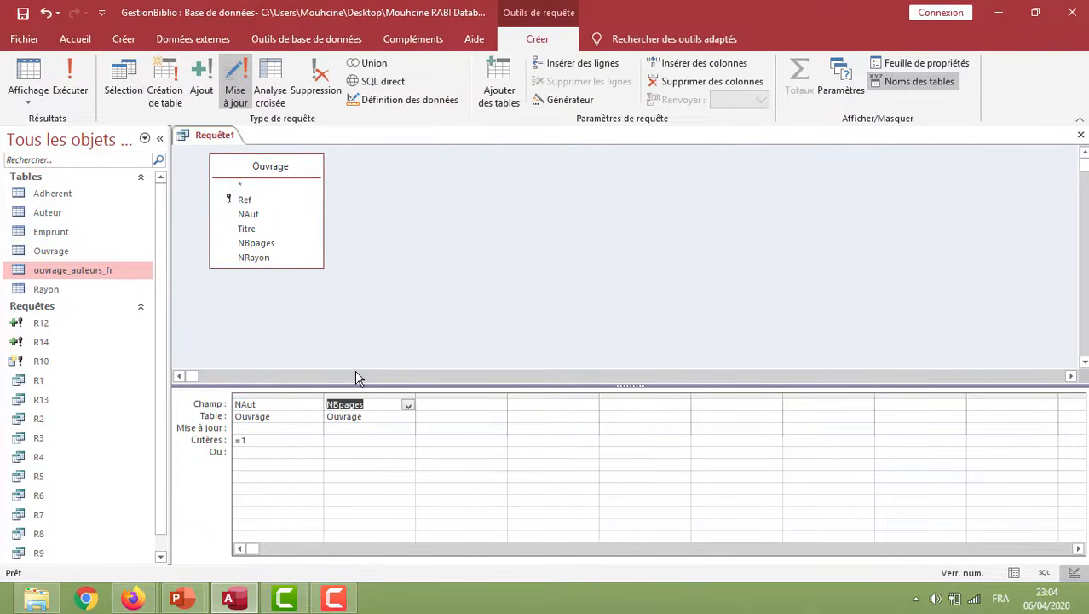
pyautogui.click(336, 429)
pyautogui.write('[NBpages]+5')
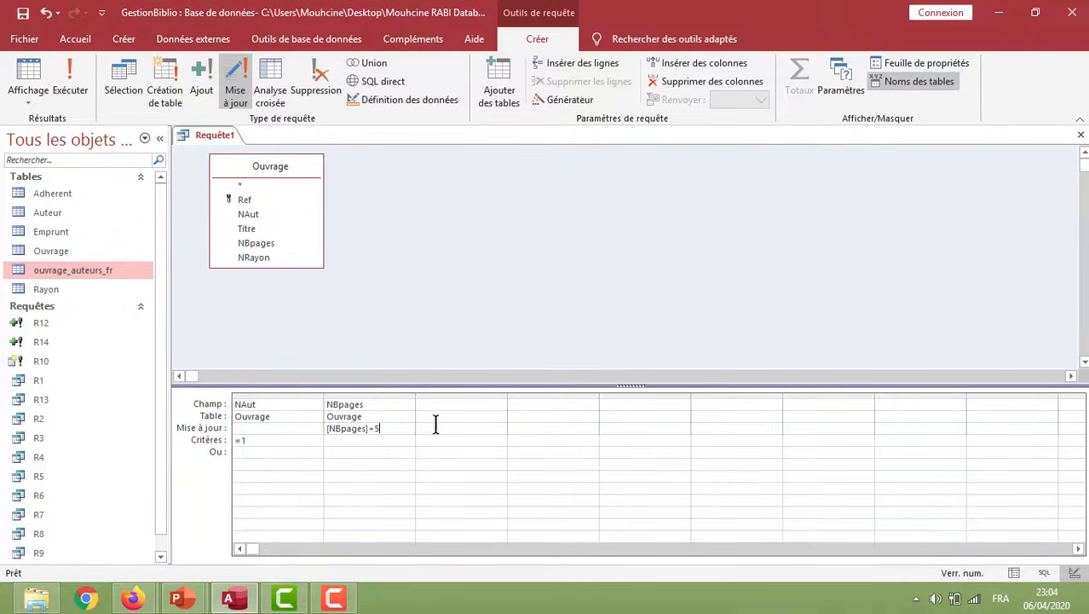
# Check the page count of author number 1's book in the Ouvrage table, and close the table
pyautogui.click(74, 257)
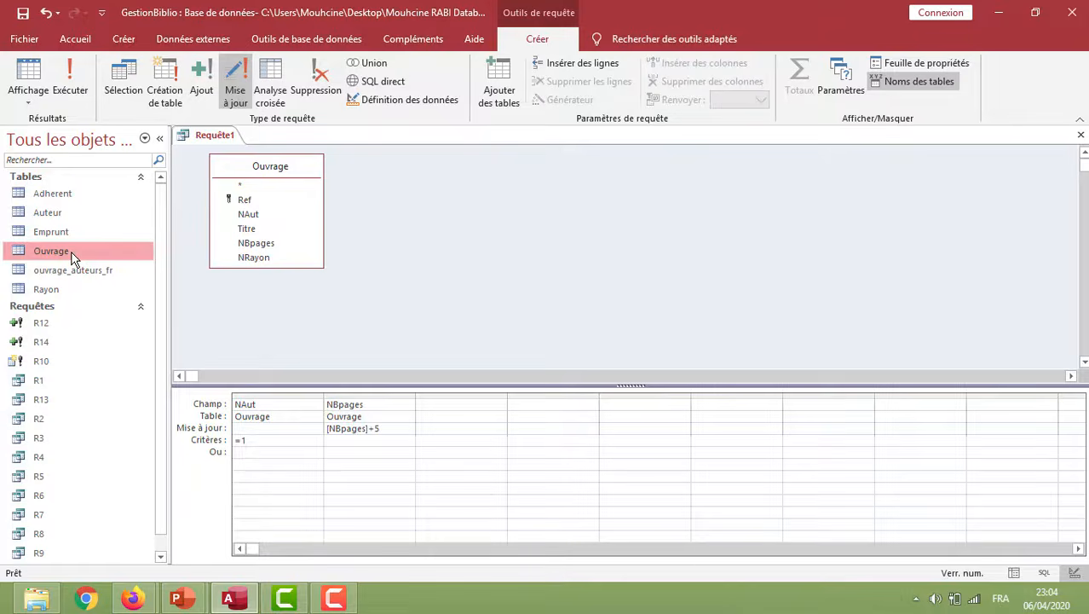
pyautogui.doubleClick(73, 258)
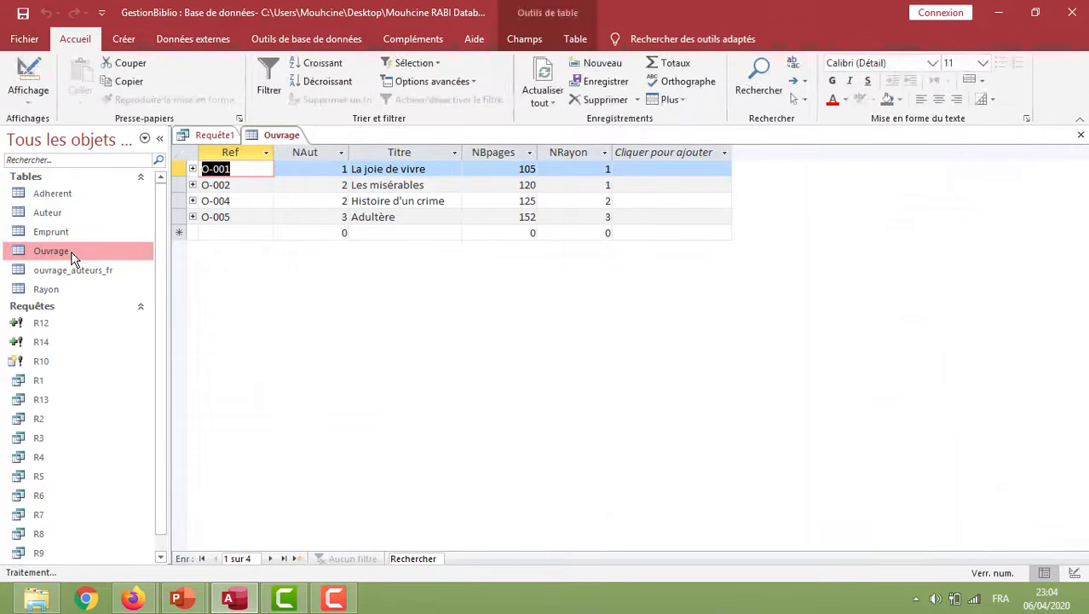
pyautogui.click(323, 169)
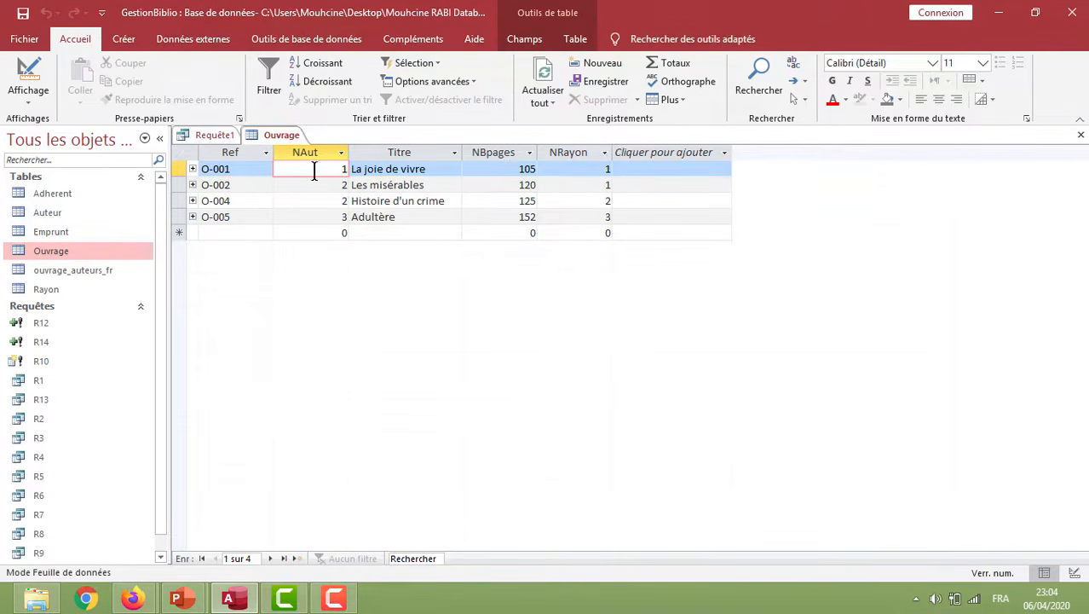
pyautogui.rightClick(276, 138)
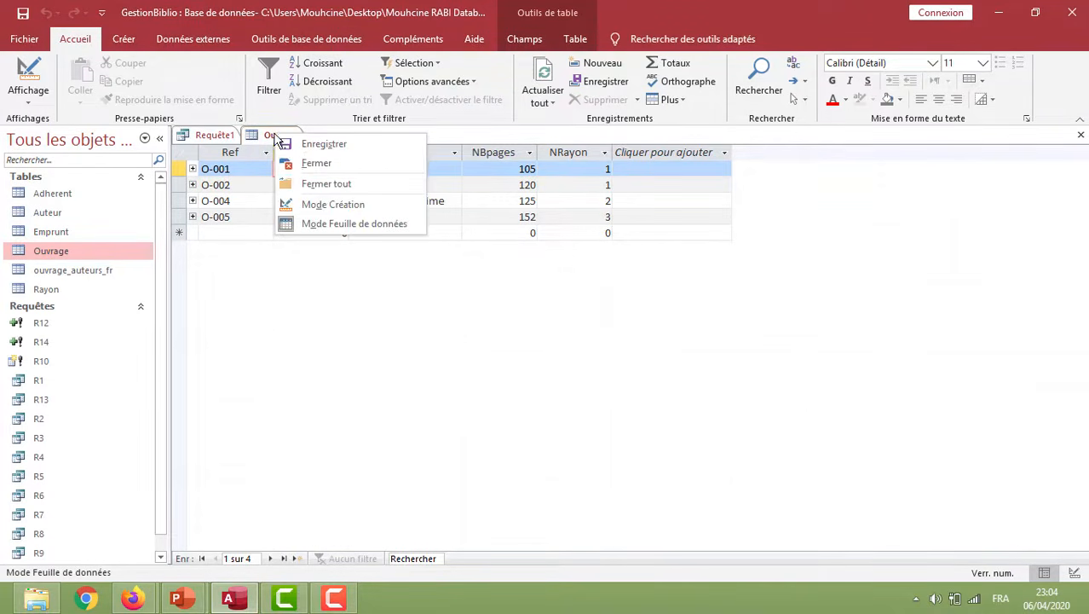
pyautogui.click(301, 162)
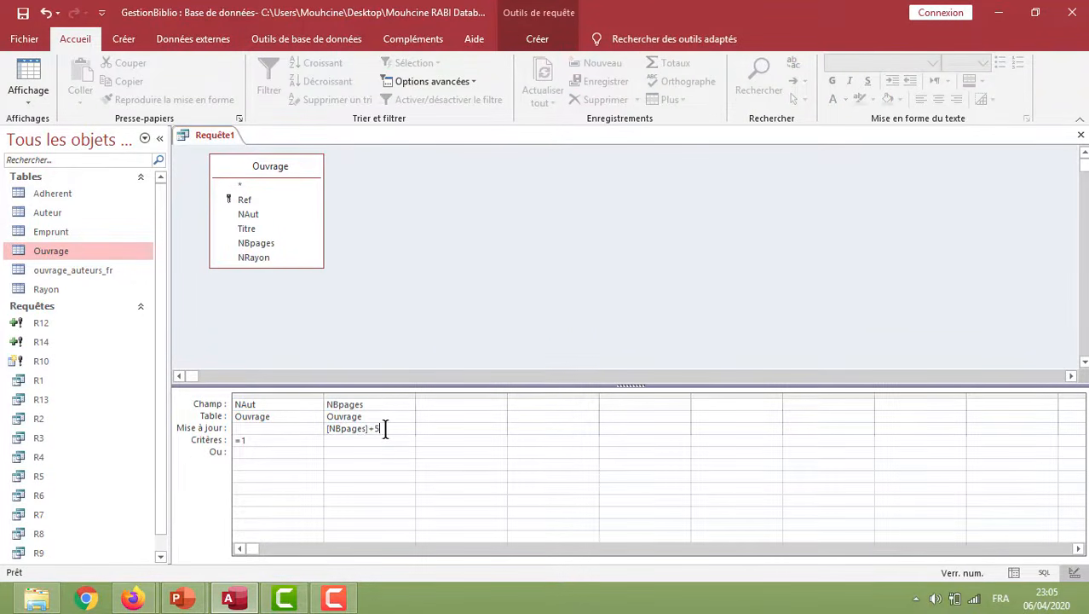
# Run the update query, accept the record update, and open the Ouvrage table to check the NBpages values
pyautogui.click(525, 41)
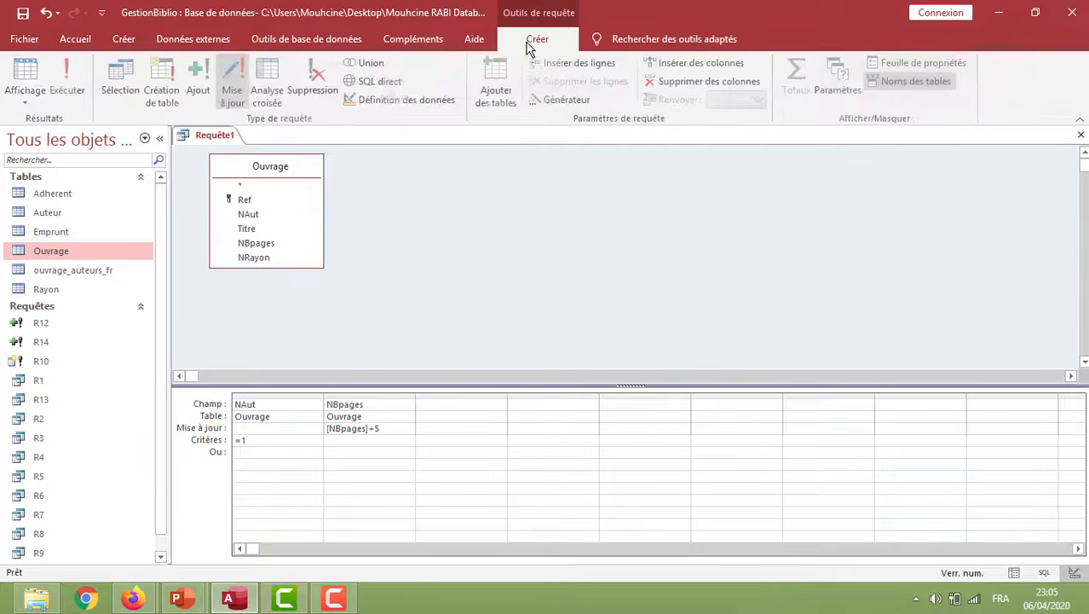
pyautogui.click(86, 83)
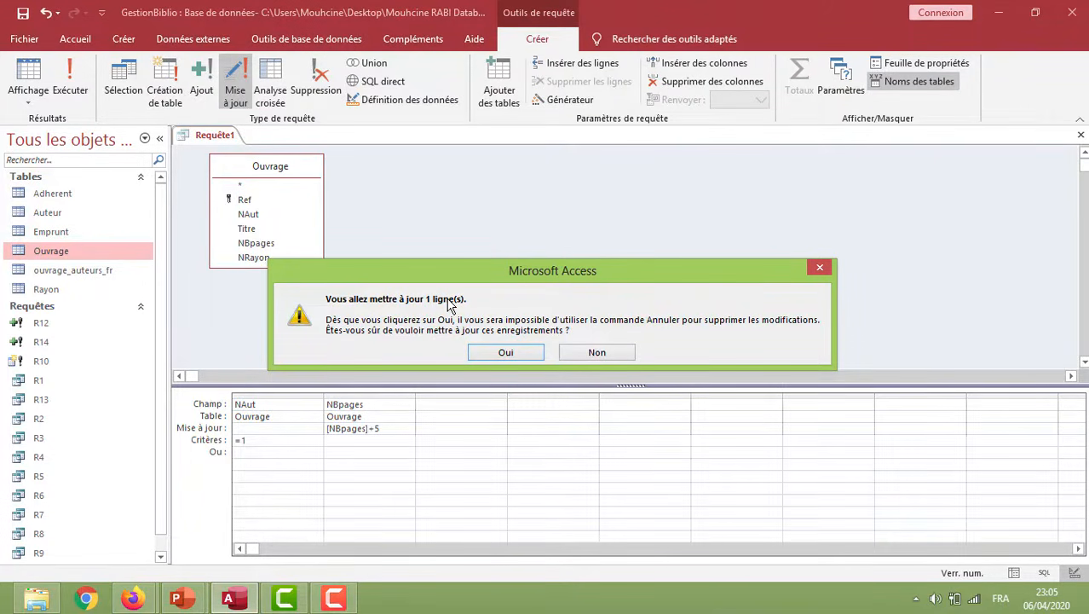
pyautogui.click(515, 352)
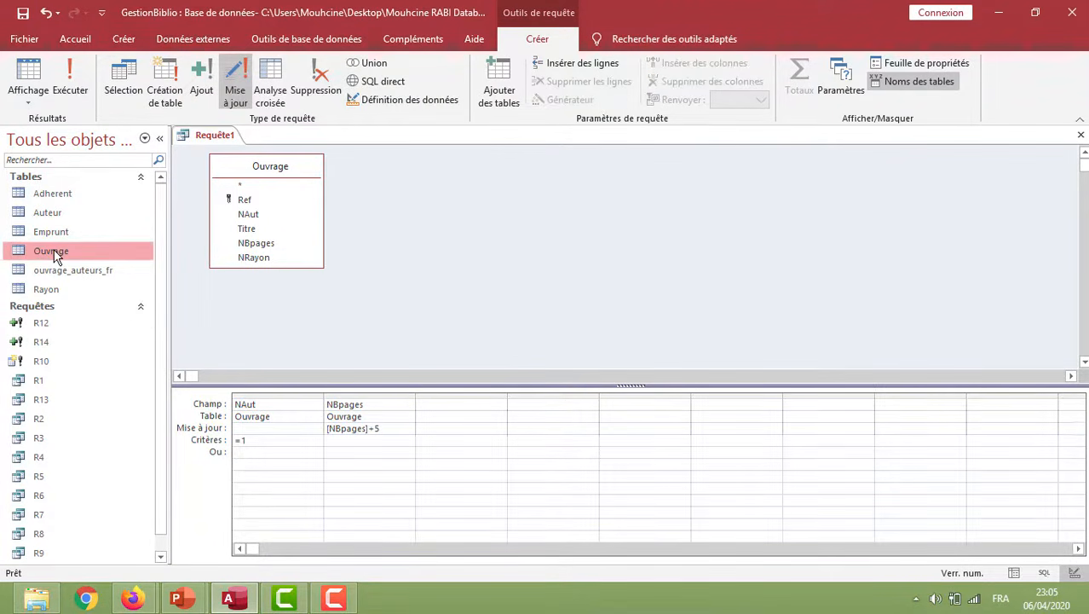
pyautogui.doubleClick(68, 250)
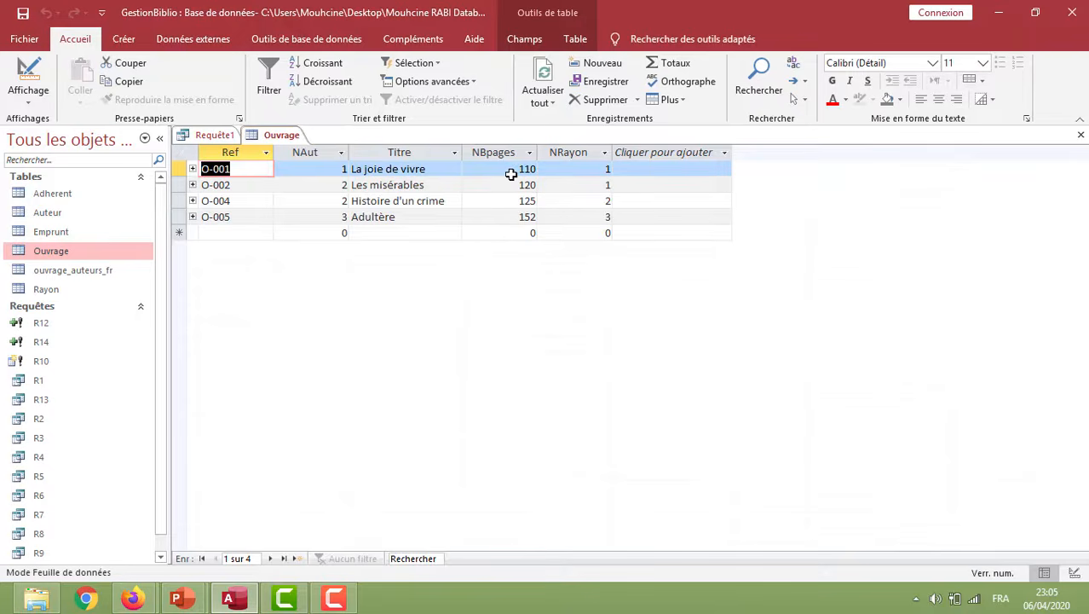
pyautogui.hotkey('alt', 'Tab')
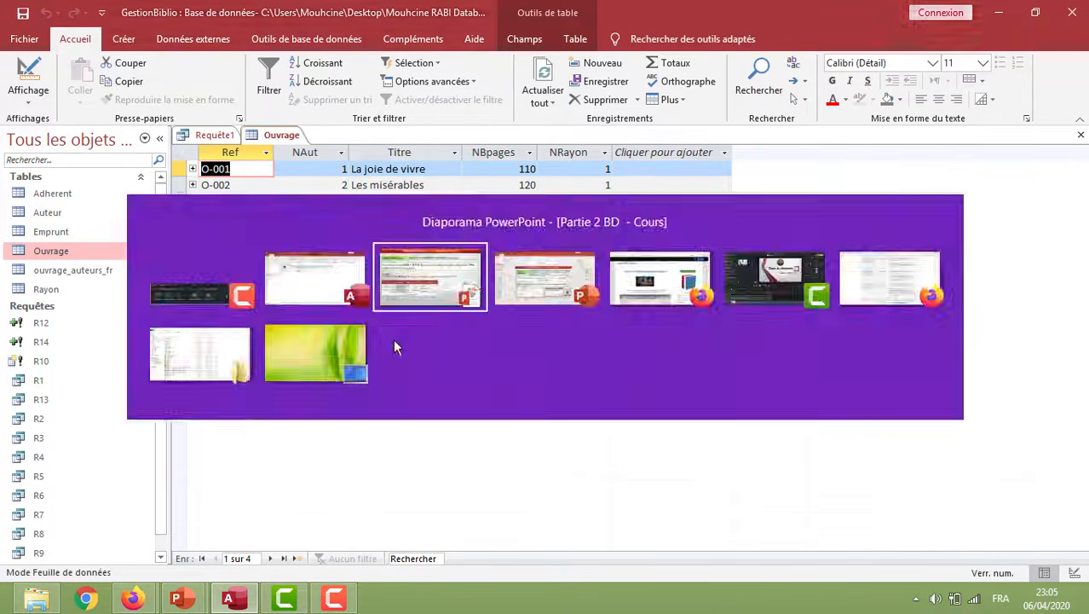